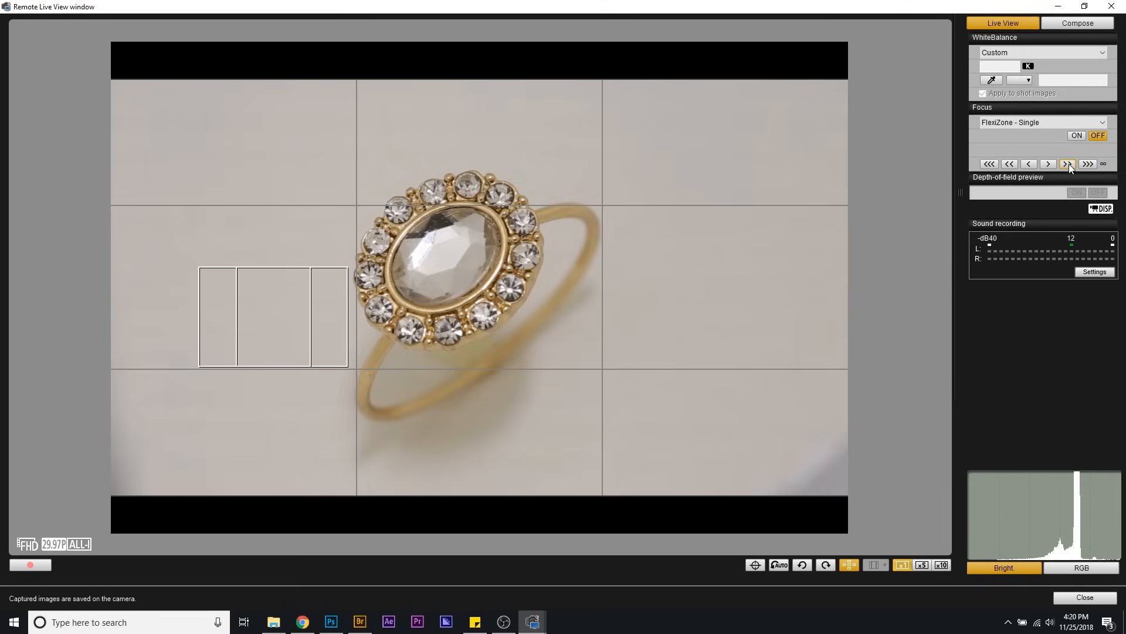
Step: Shift the camera's live-view focus six medium increments toward infinity and one medium increment back nearer
left_click(1068, 164)
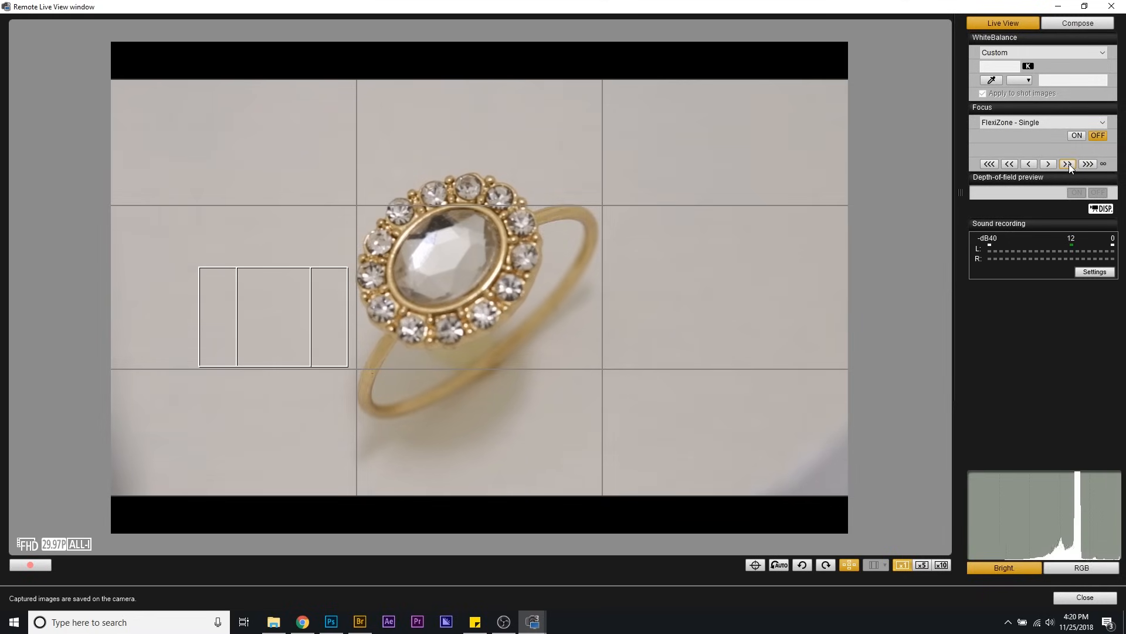
left_click(1067, 164)
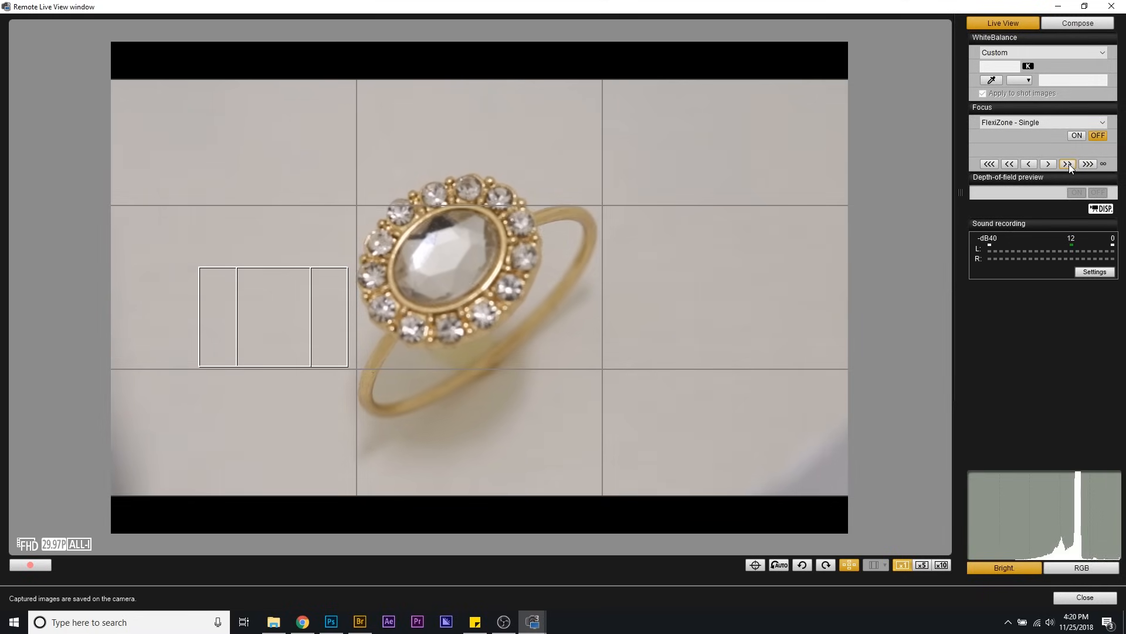
left_click(1068, 164)
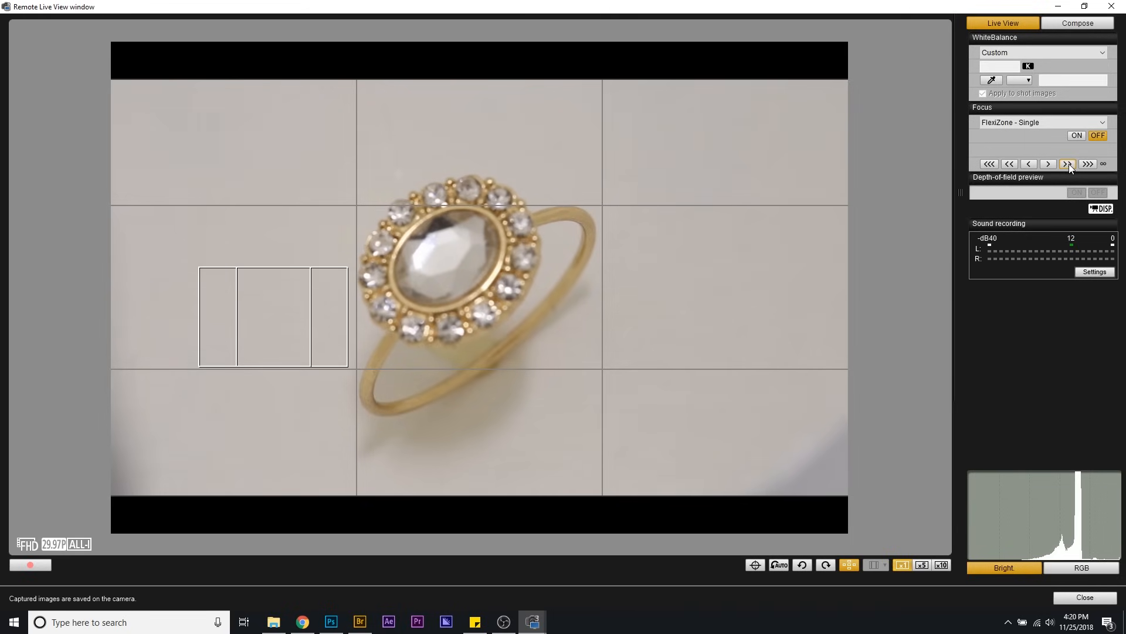
left_click(1068, 164)
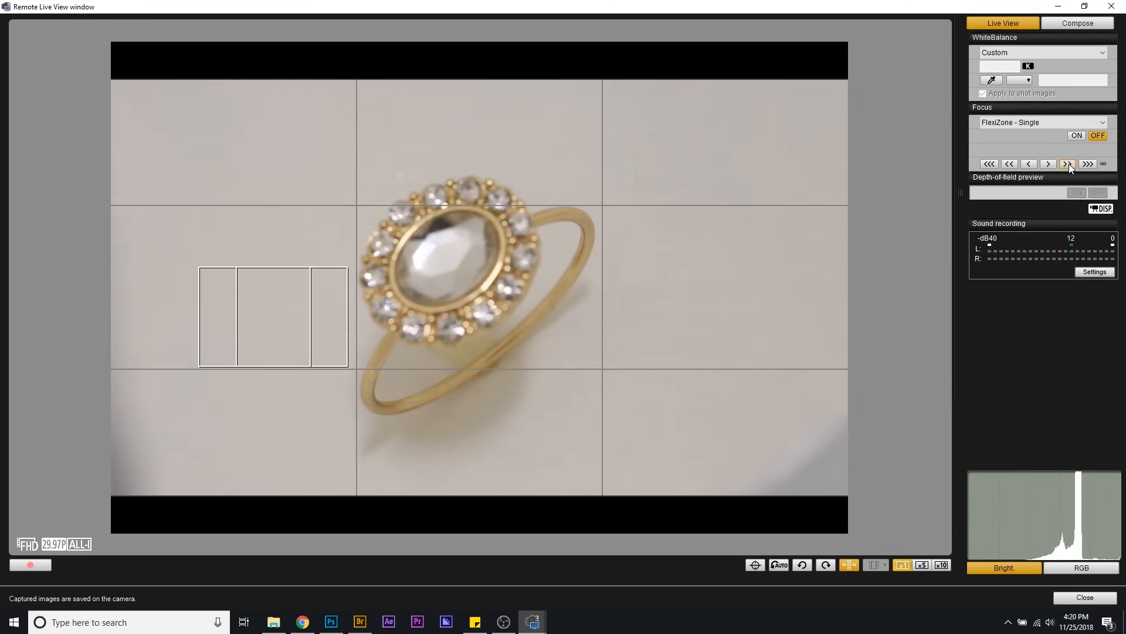
left_click(1067, 164)
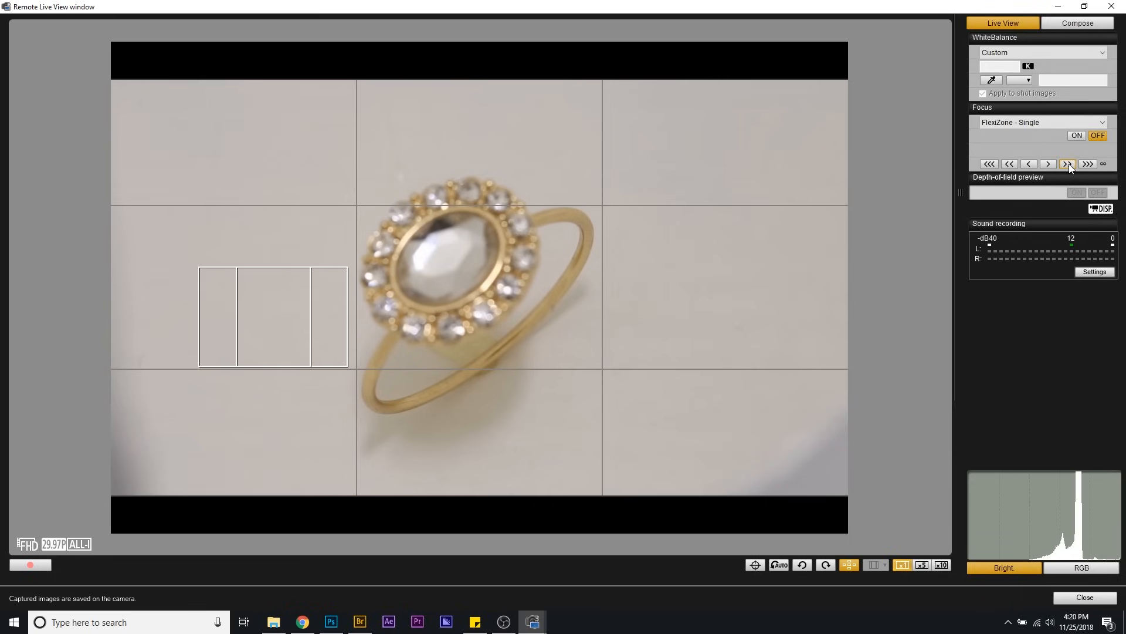
left_click(1067, 163)
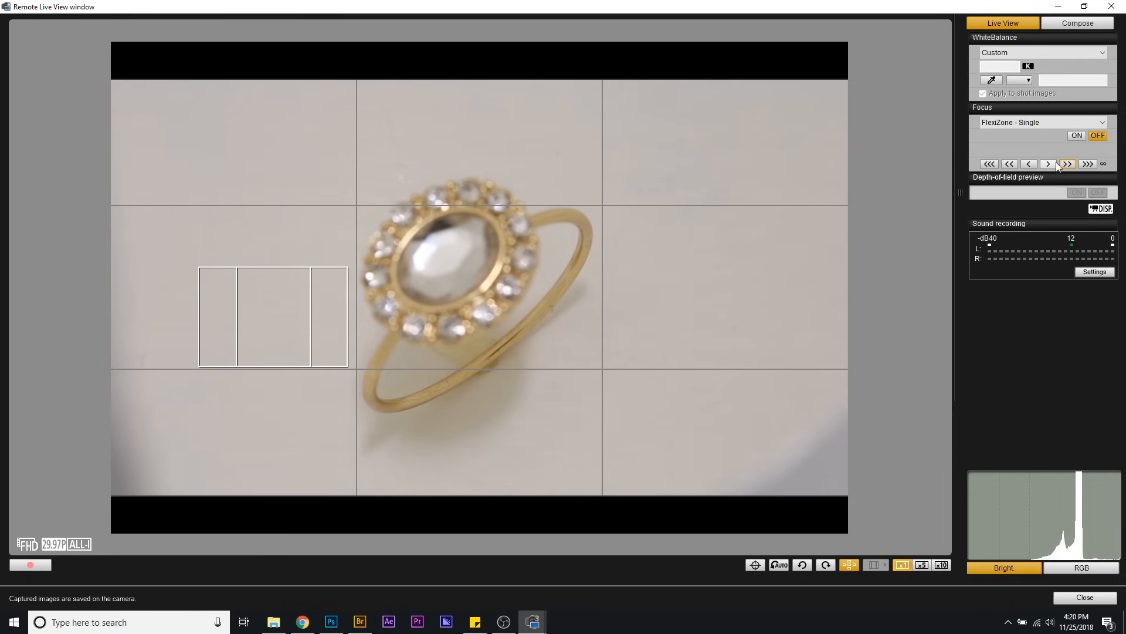
left_click(1009, 164)
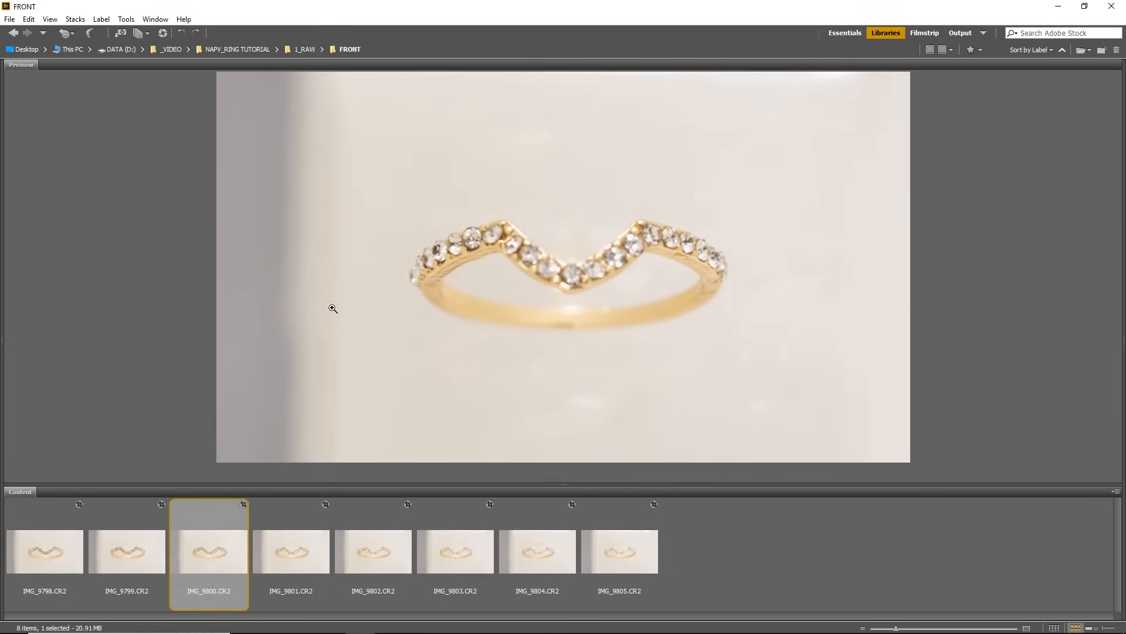
Step: Browse the ring shots IMG_9798 to IMG_9805 in Bridge's FRONT folder to compare where each one is in focus
key("Left")
key("Left")
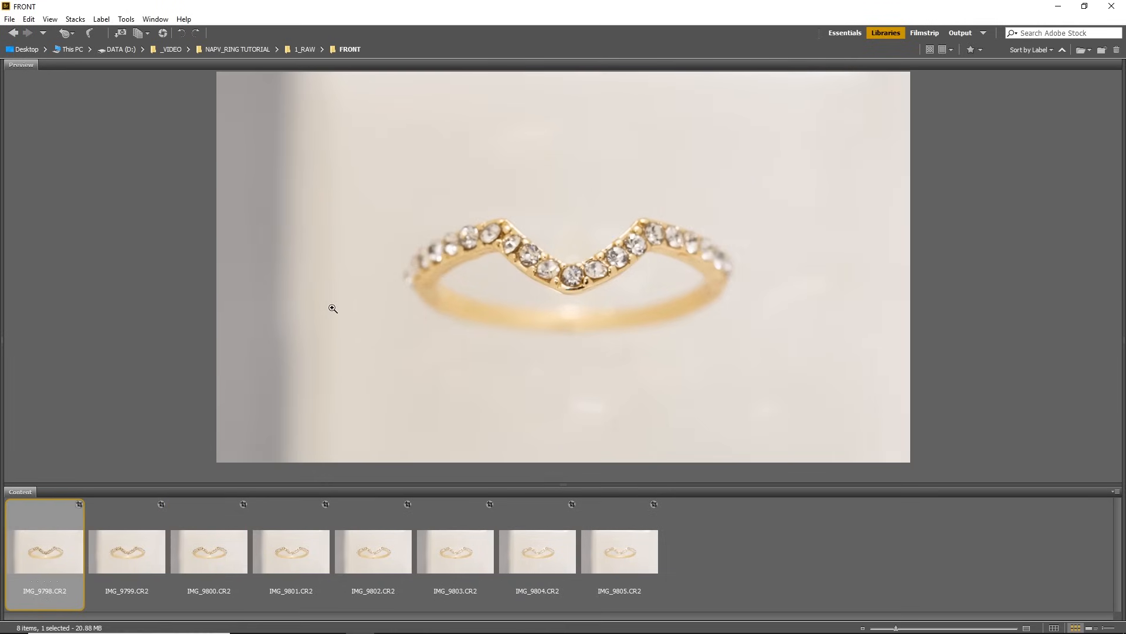
key("Right")
key("Right")
key("Right")
key("Right")
key("Right")
key("Right")
key("Right")
key("Left")
key("Left")
key("Left")
key("Left")
key("Left")
key("Left")
key("Left")
key("Right")
key("Right")
key("Right")
key("Right")
key("Right")
key("Right")
key("Right")
key("Left")
key("Left")
key("Left")
key("Left")
key("Left")
key("Left")
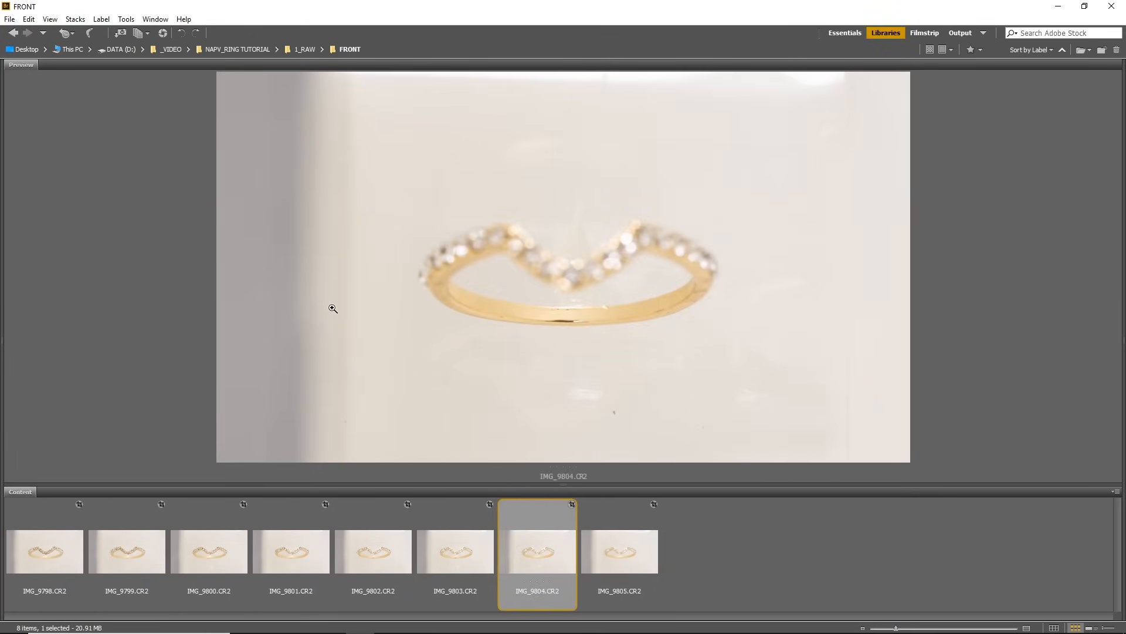
key("Left")
Step: In Camera Raw, set all eight ring photos to Exposure +0.25, Contrast +14, Highlights -10, Shadows +23, Whites +19 and Blacks -13
key("ctrl+a")
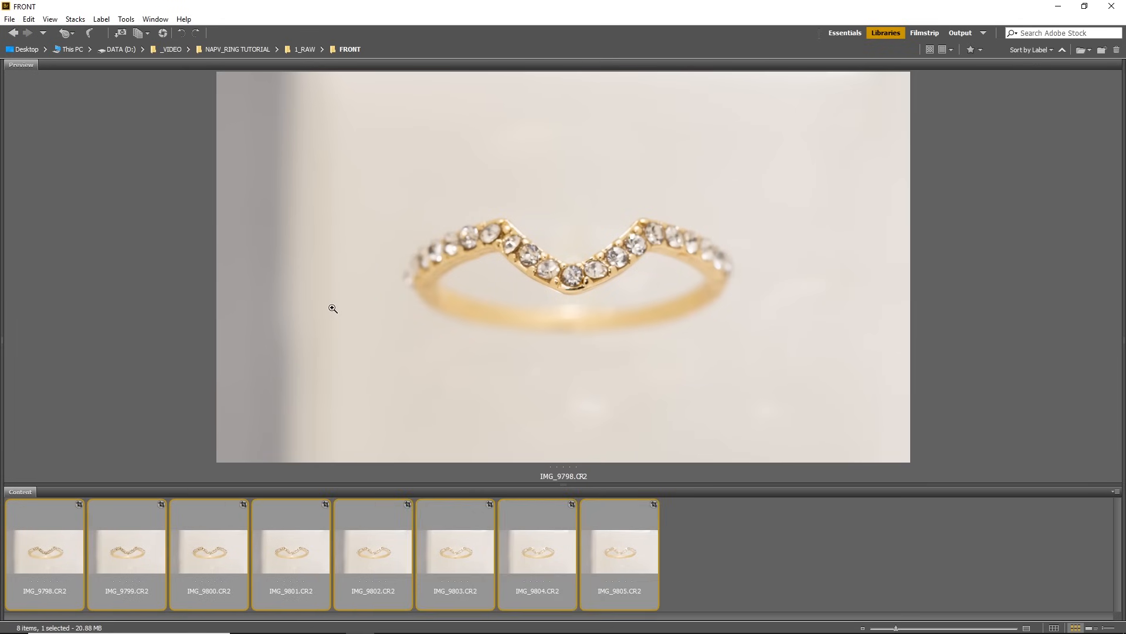
key("ctrl+r")
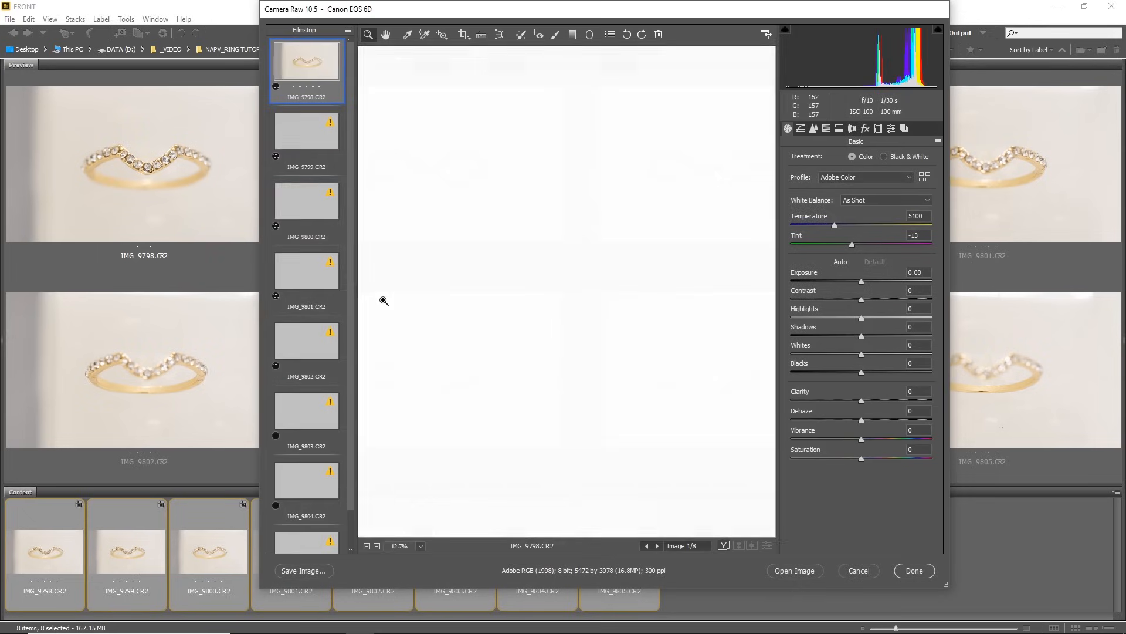
left_click(878, 336)
left_click(852, 372)
left_click(875, 354)
left_click(864, 281)
left_click(854, 317)
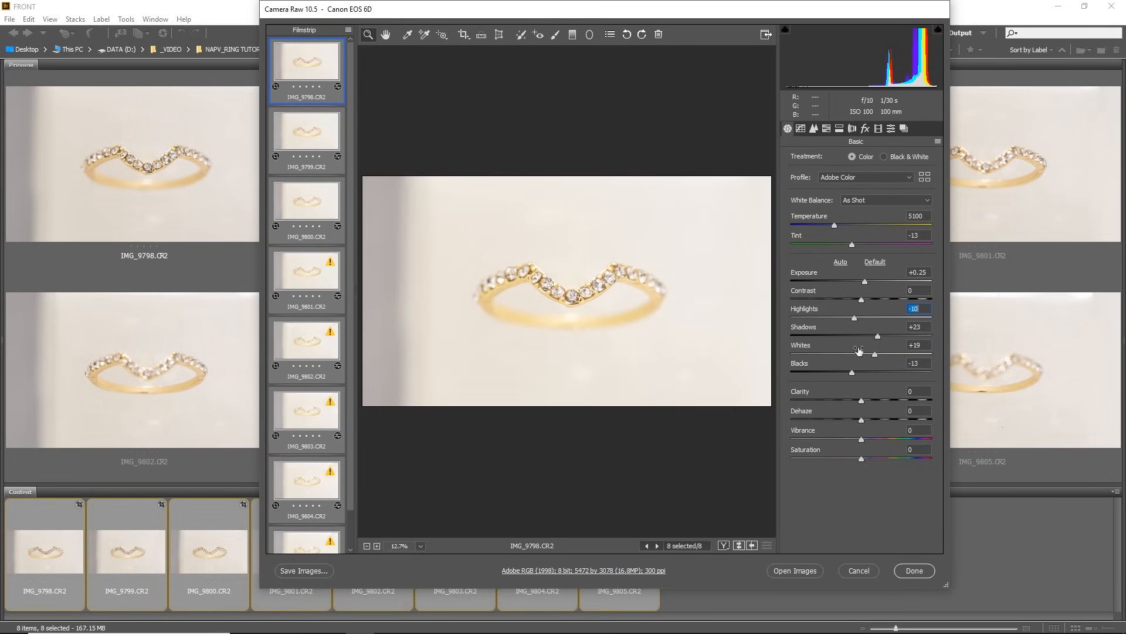
left_click(871, 300)
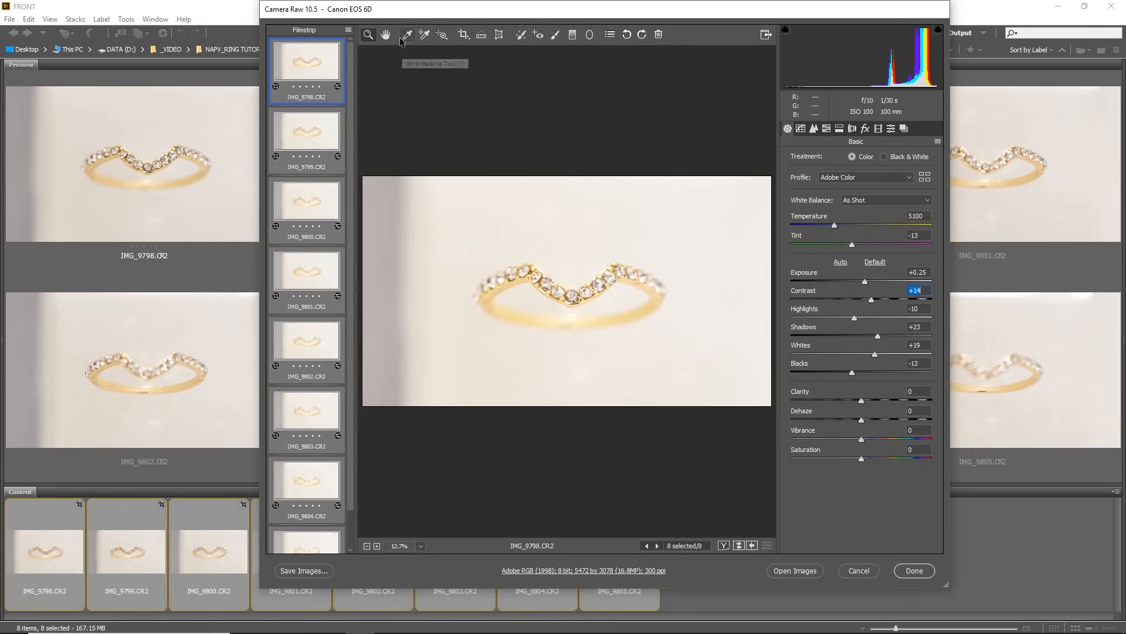
Step: Cool the white balance temperature slightly and shift the tint slightly toward magenta on all eight photos, and apply the Camera Raw edits
left_click(831, 225)
left_click(854, 243)
left_click(854, 245)
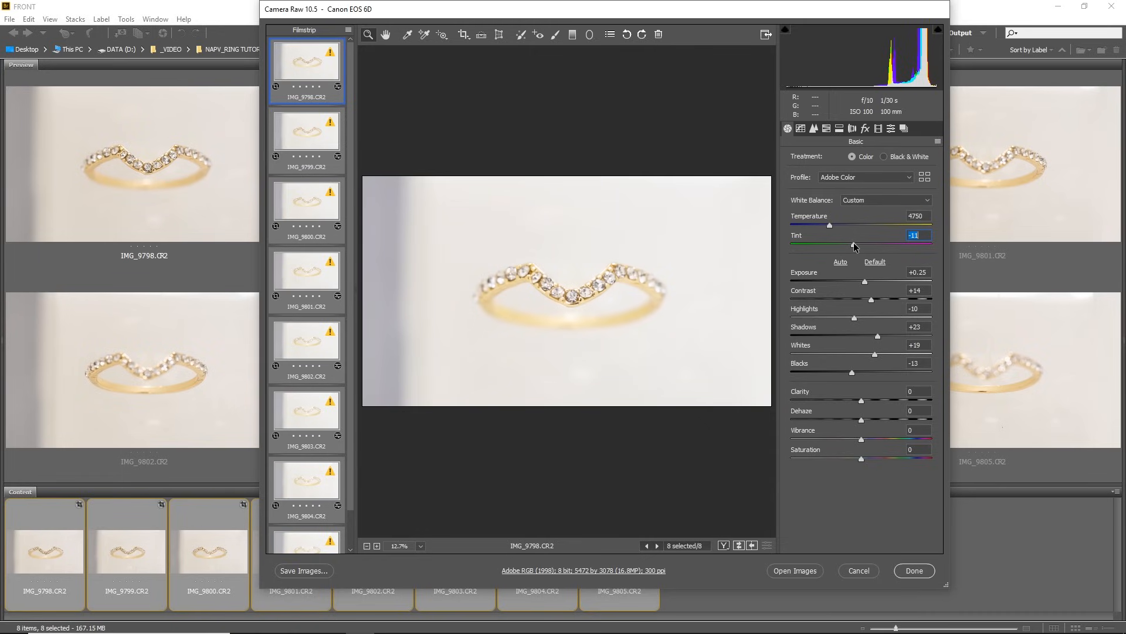
left_click(829, 227)
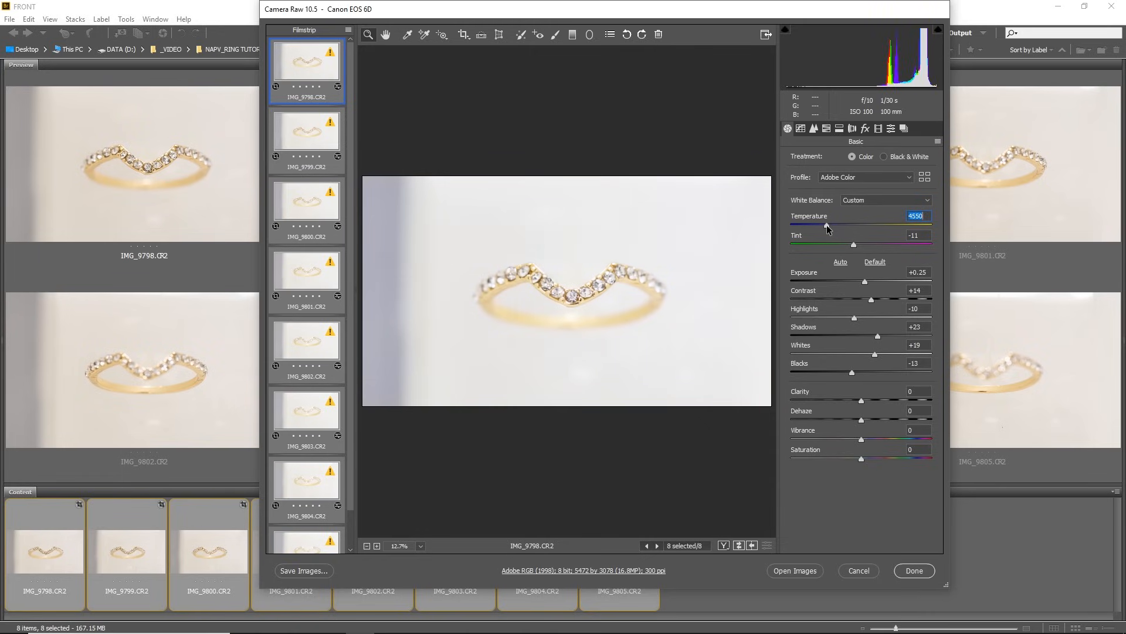
left_click(828, 225)
left_click(854, 246)
left_click_drag(853, 244, 856, 245)
left_click(915, 570)
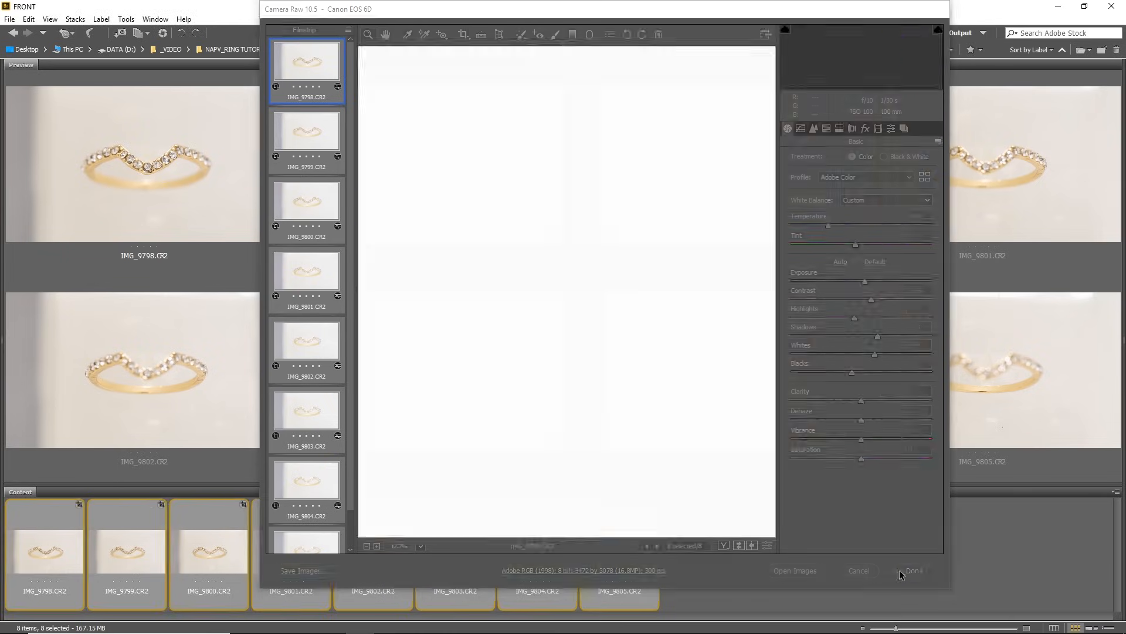
Step: Run Photoshop's Image Processor on the eight selected raw photos to export them as TIFF files
left_click(126, 19)
mouse_move(151, 122)
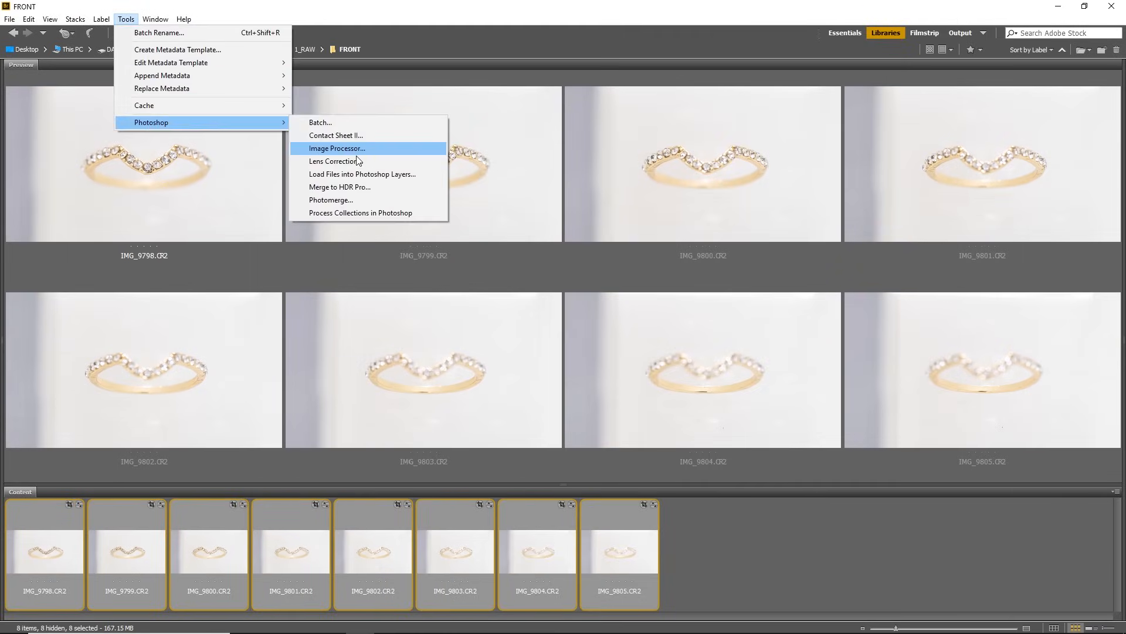
left_click(352, 146)
left_click(709, 164)
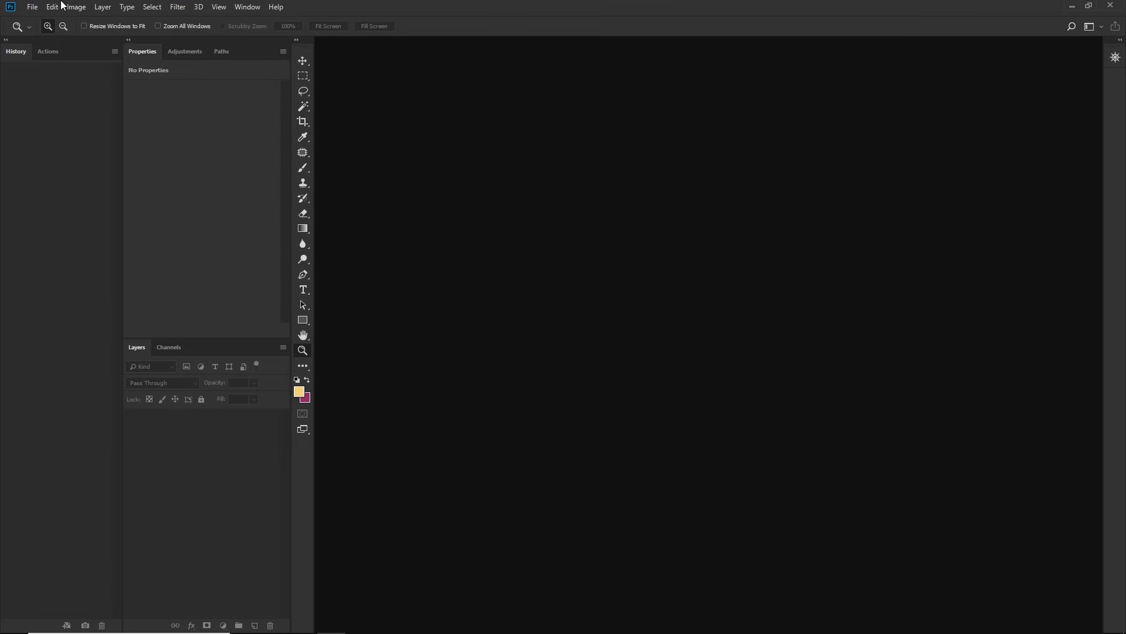
Step: In Photoshop, load IMG_9798 to IMG_9805 from the TIFF folder into a stack with automatic alignment of the source images
left_click(31, 7)
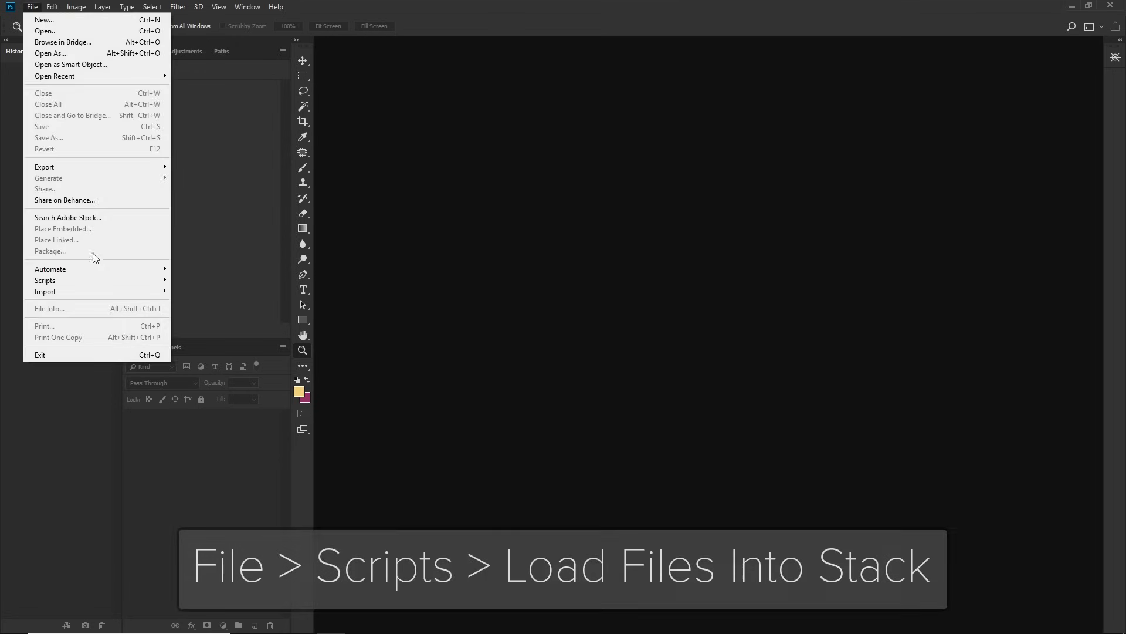
mouse_move(92, 287)
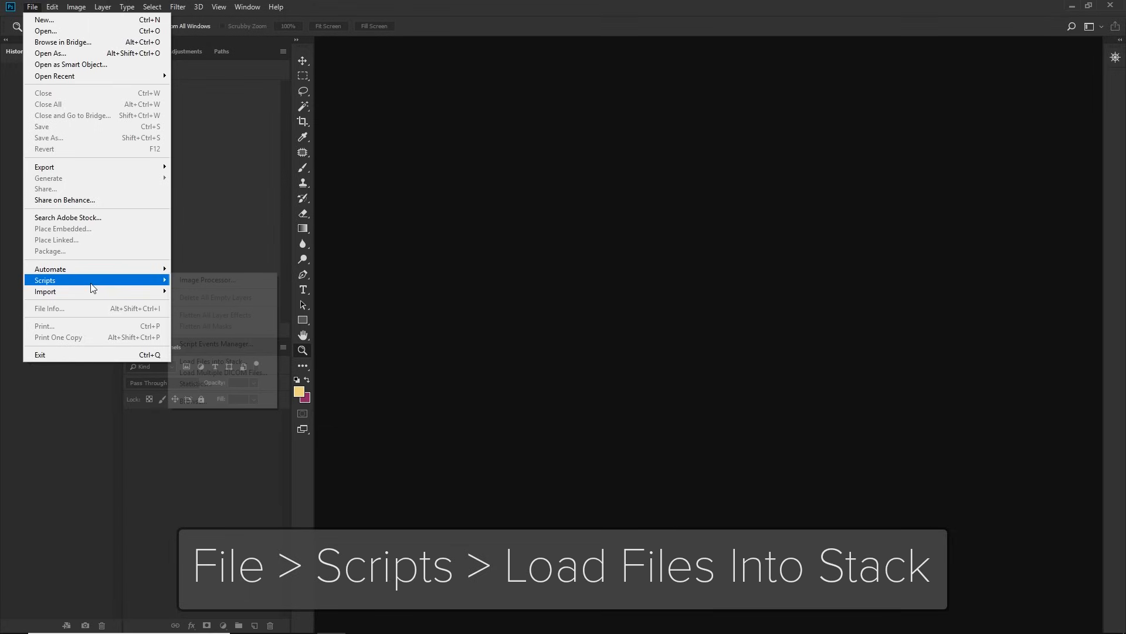
left_click(220, 361)
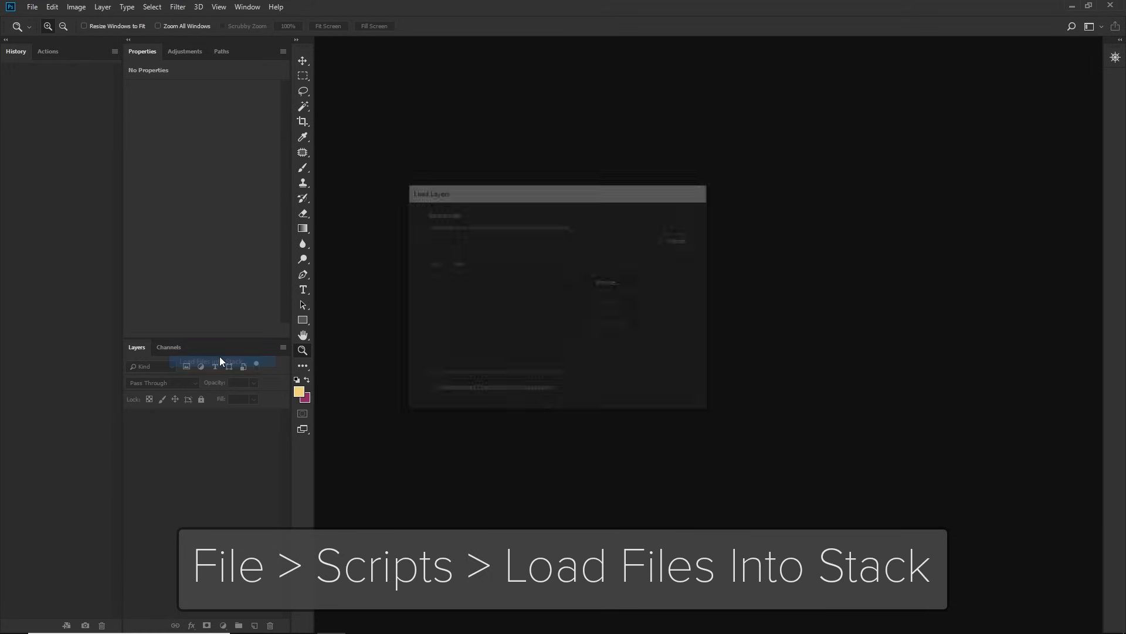
left_click(611, 282)
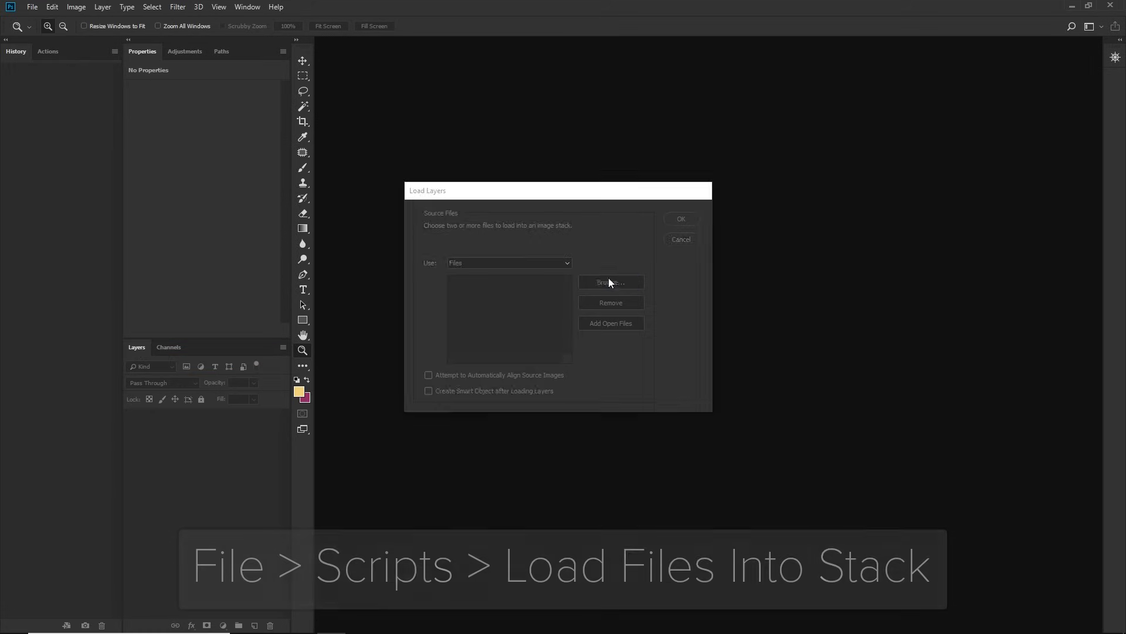
left_click(504, 272)
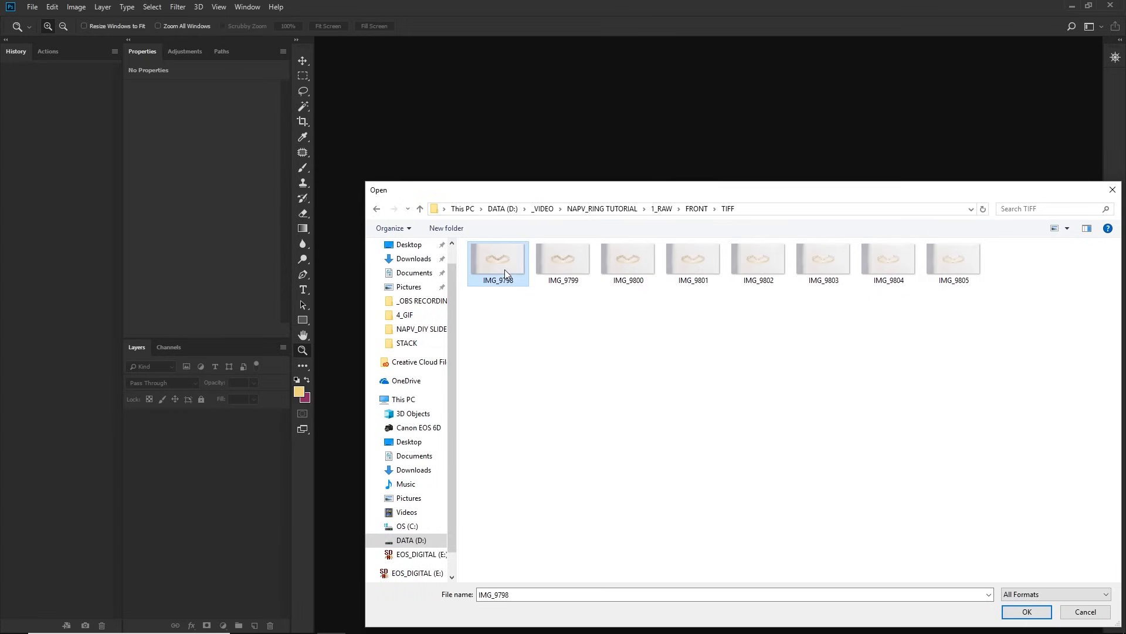
left_click(926, 271, "shift")
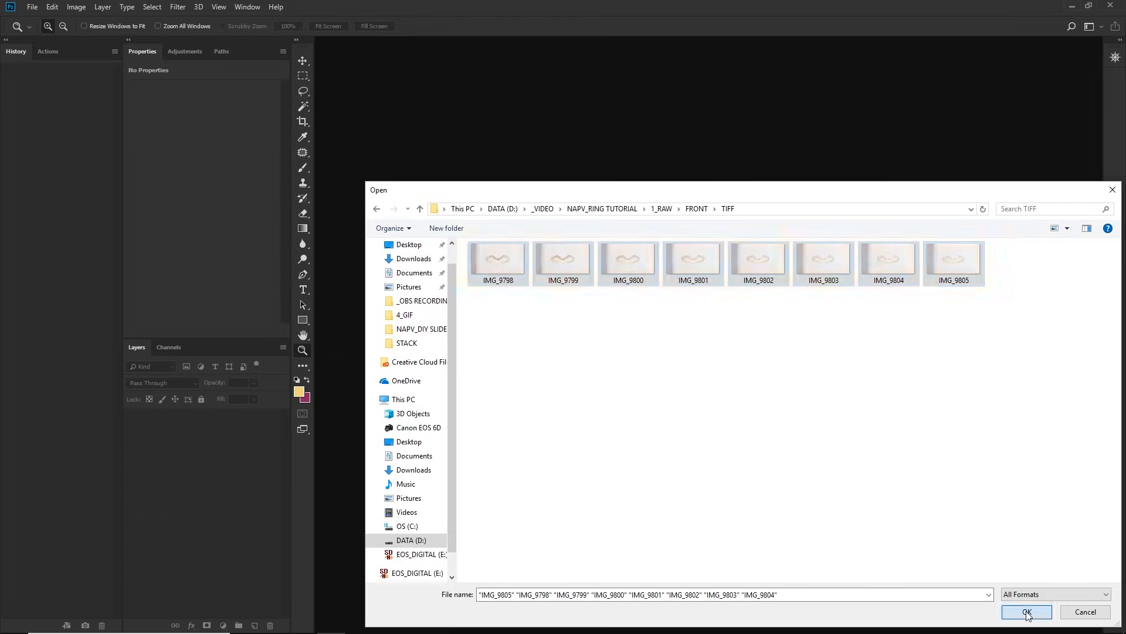
left_click(1027, 612)
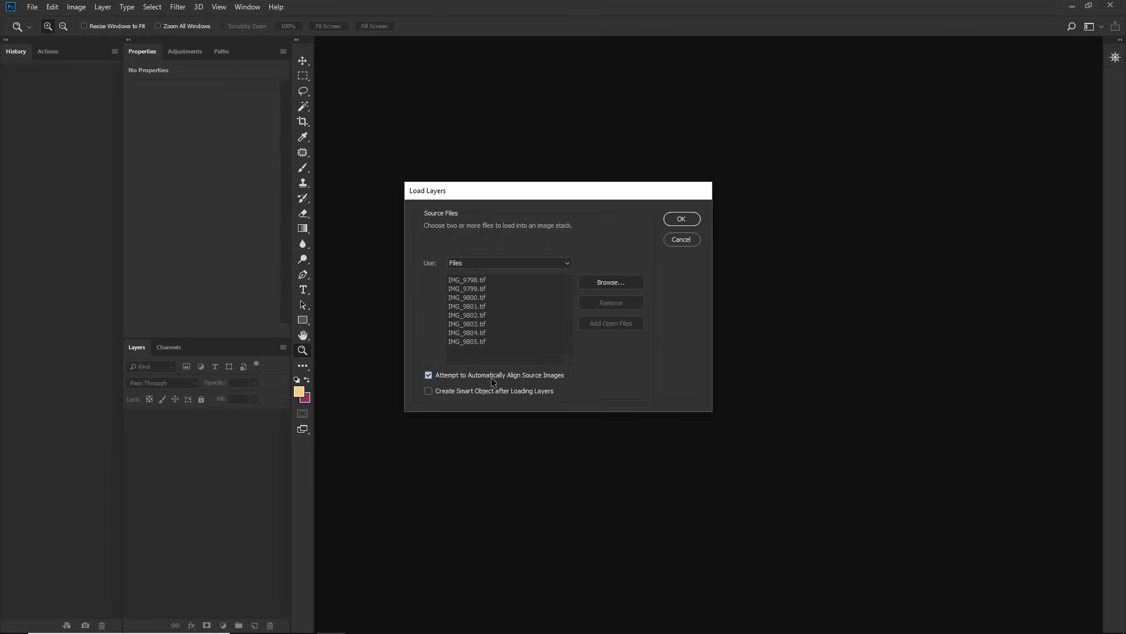
left_click(687, 221)
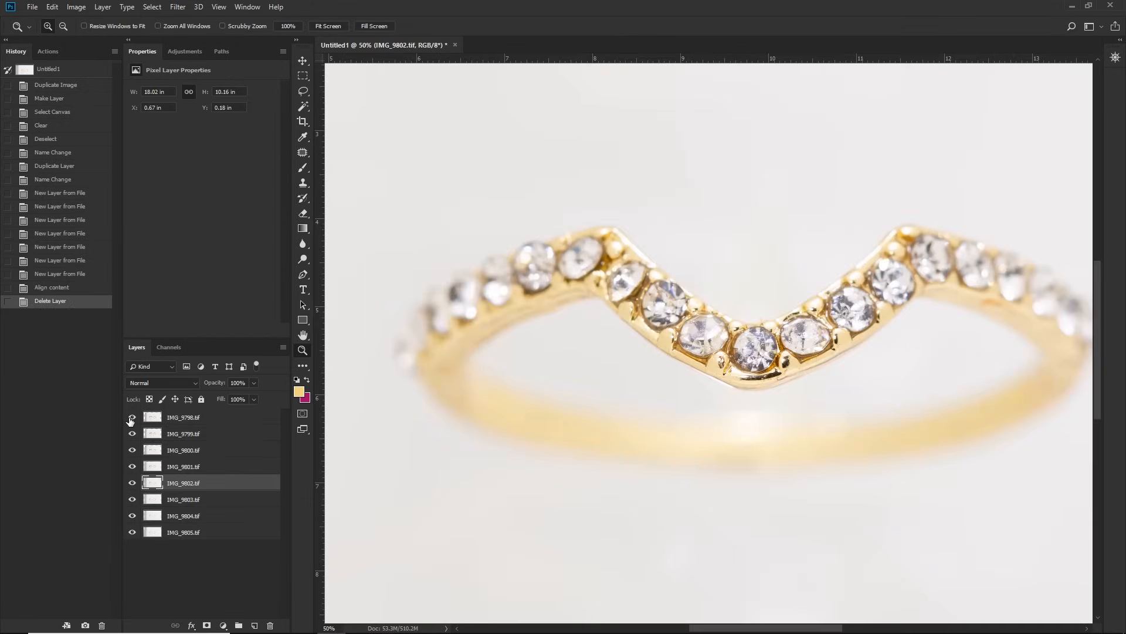
Step: Hide the stacked layers one after another from IMG_9798.tif downward to review each layer's focus area
left_click(132, 417)
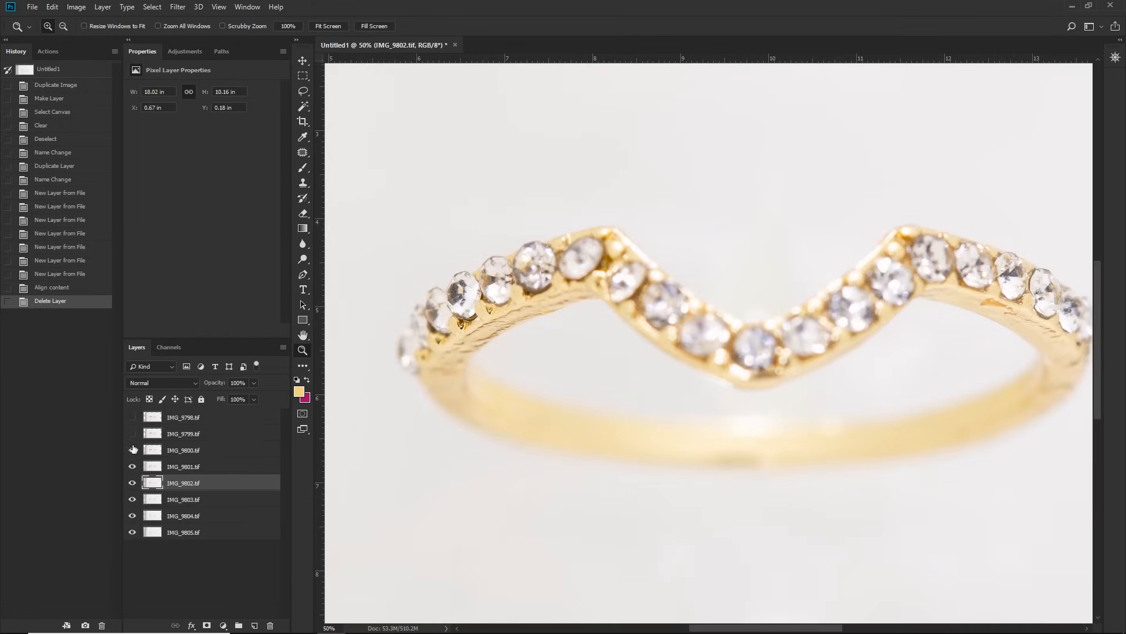
left_click(133, 453)
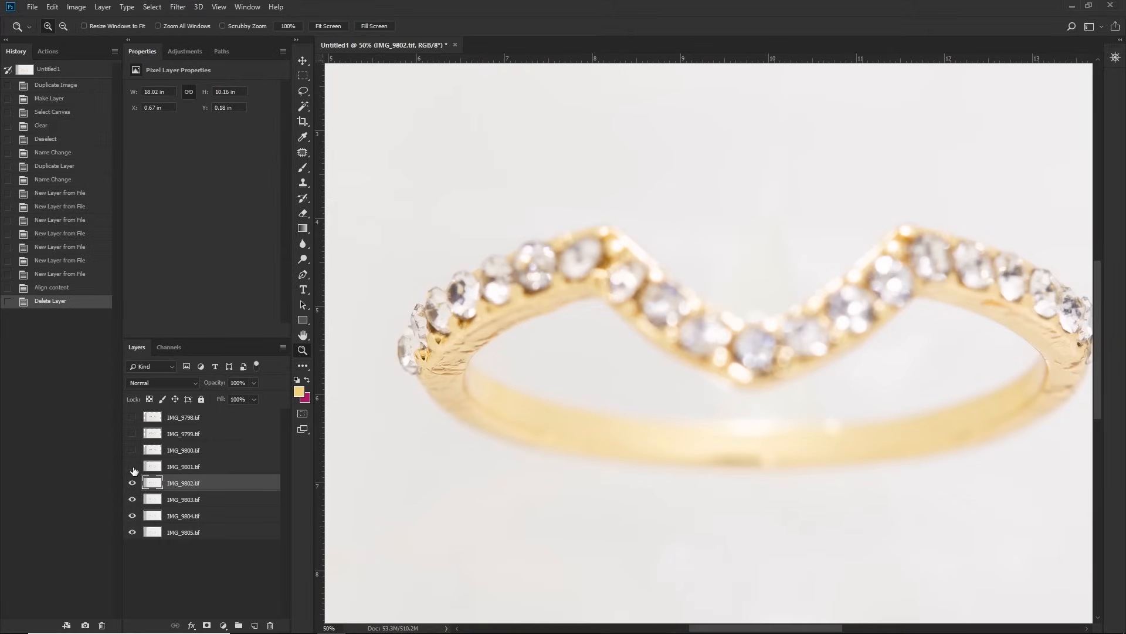
left_click(133, 483)
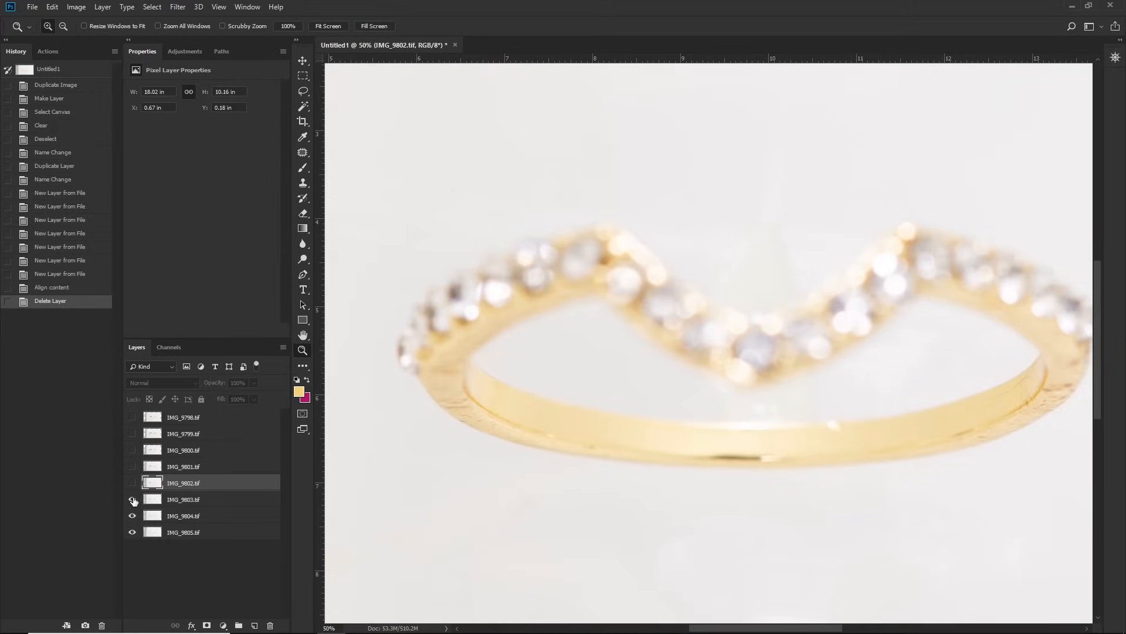
left_click(133, 500)
left_click(132, 516)
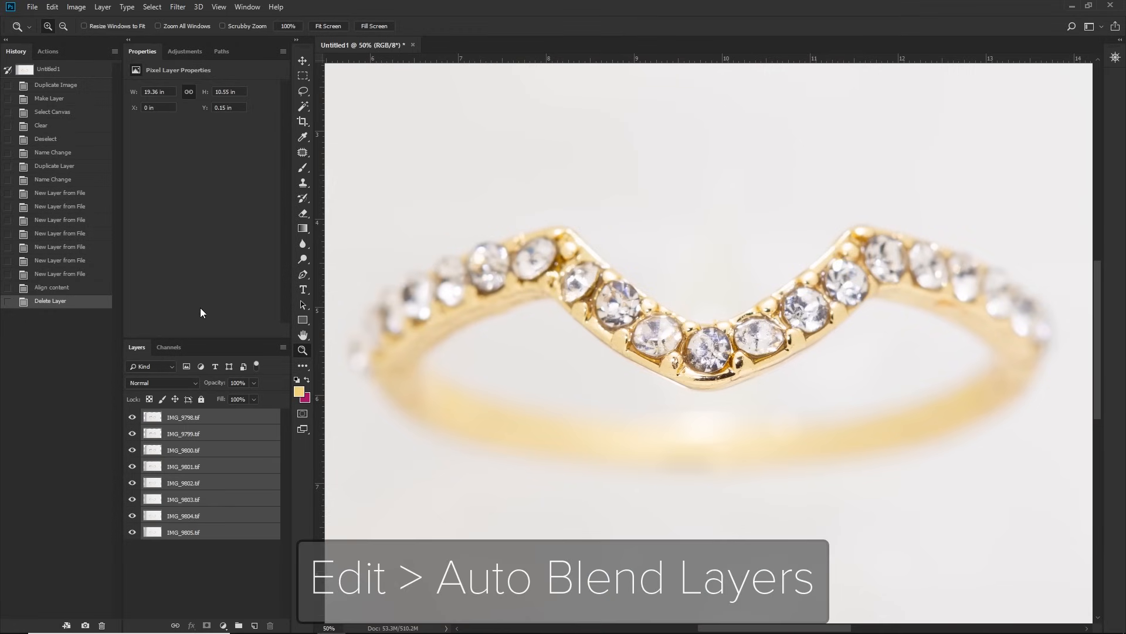
Step: Auto-blend all eight layers using Stack Images with Seamless Tones and Colors and Content Aware Fill Transparent Areas
left_click(53, 8)
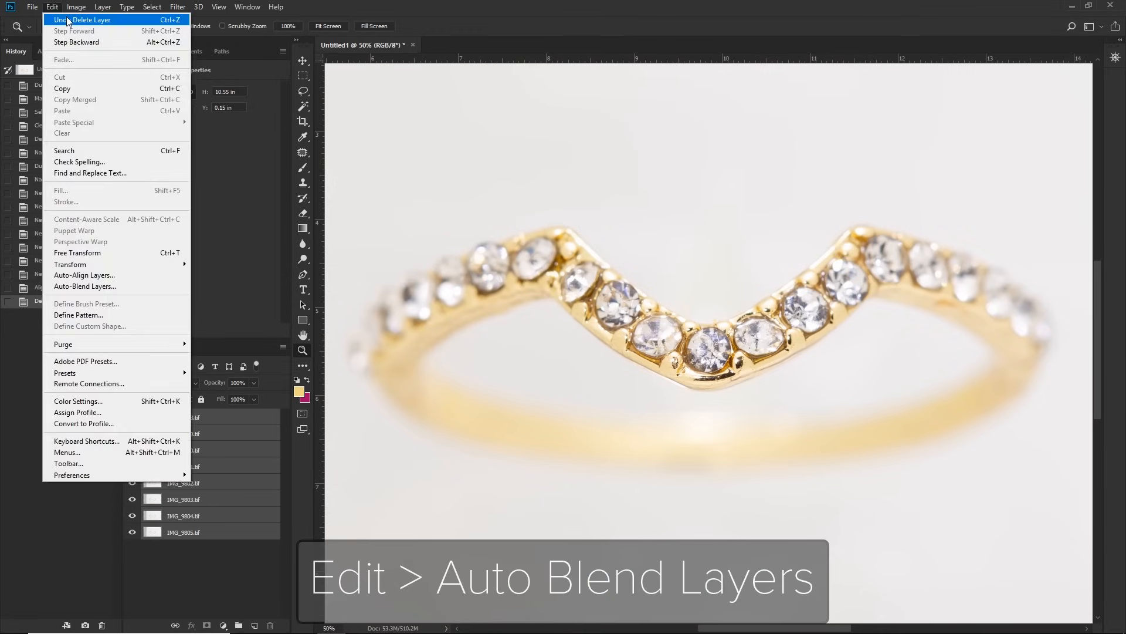
left_click(118, 291)
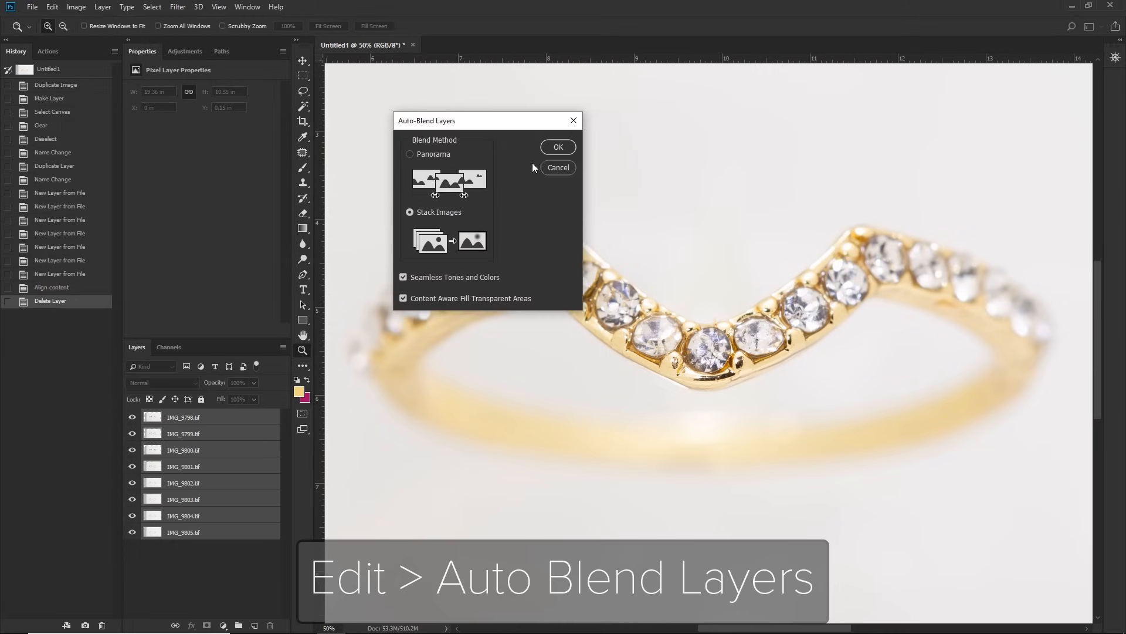
left_click(559, 147)
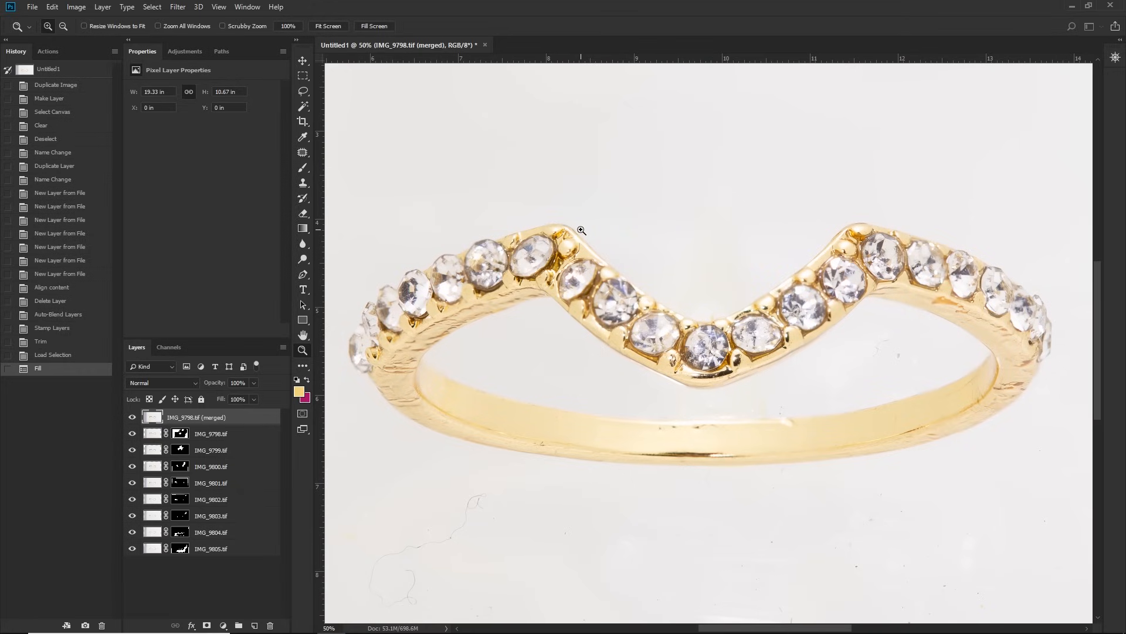
Step: Examine the merged ring's stones and band up close, toggling individual layers' visibility to check the focus blend
triple_click(958, 274)
left_click_drag(1073, 415, 692, 277)
left_click(657, 360, "alt")
left_click(656, 360, "alt")
left_click_drag(458, 340, 653, 297)
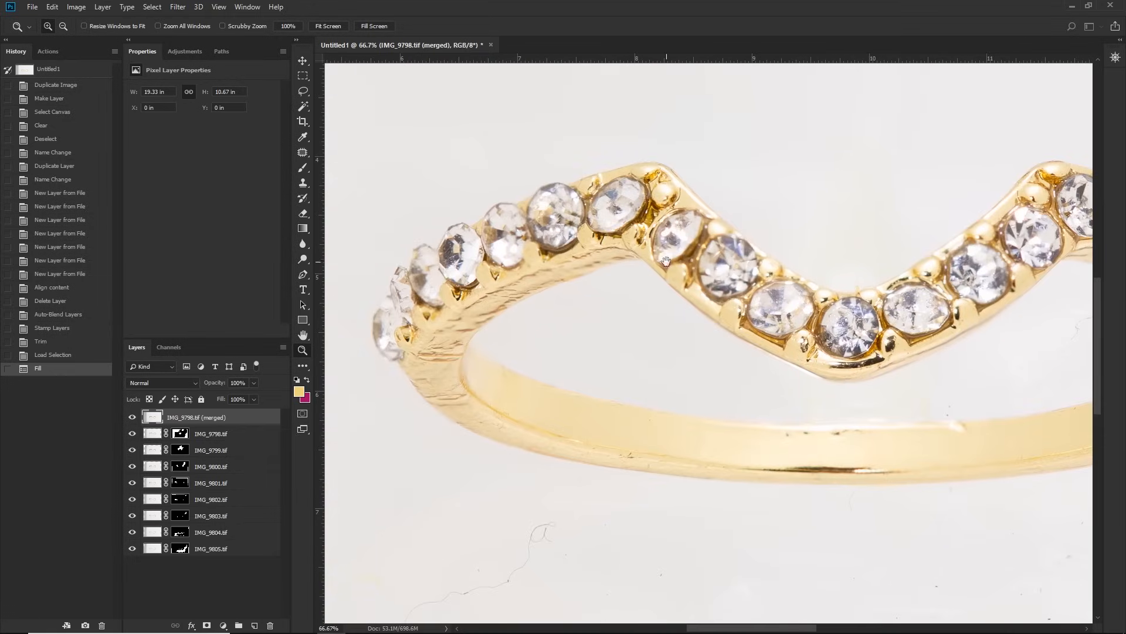
left_click(655, 266, "alt")
left_click(132, 417)
left_click(180, 450)
key("b")
left_click(132, 434)
left_click(133, 434)
left_click(132, 452)
left_click(133, 452)
left_click(133, 451)
left_click(133, 452)
left_click(131, 467)
left_click(131, 467)
left_click(132, 467)
left_click(132, 467)
left_click(132, 482)
left_click(132, 482)
left_click(133, 500)
left_click(132, 500)
left_click(931, 253)
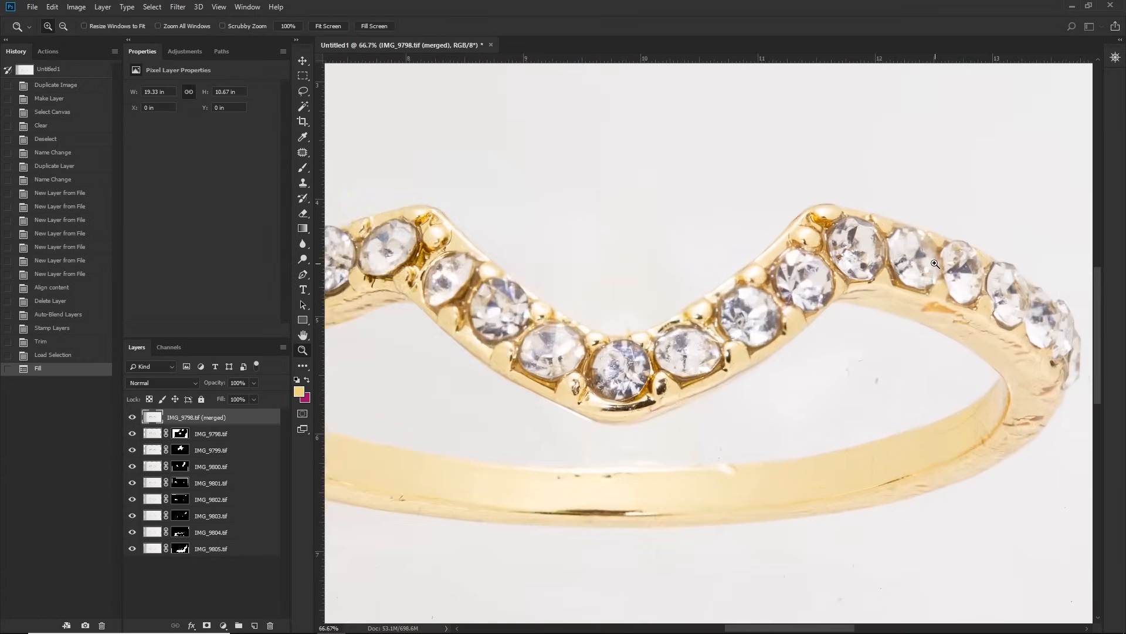
Step: Inspect the merged ring at high magnification from the right end's stones and band across to the left end
left_click(932, 253)
left_click(931, 258)
left_click_drag(932, 258, 620, 211)
left_click_drag(766, 372, 692, 279)
scroll(692, 278, "down", 3)
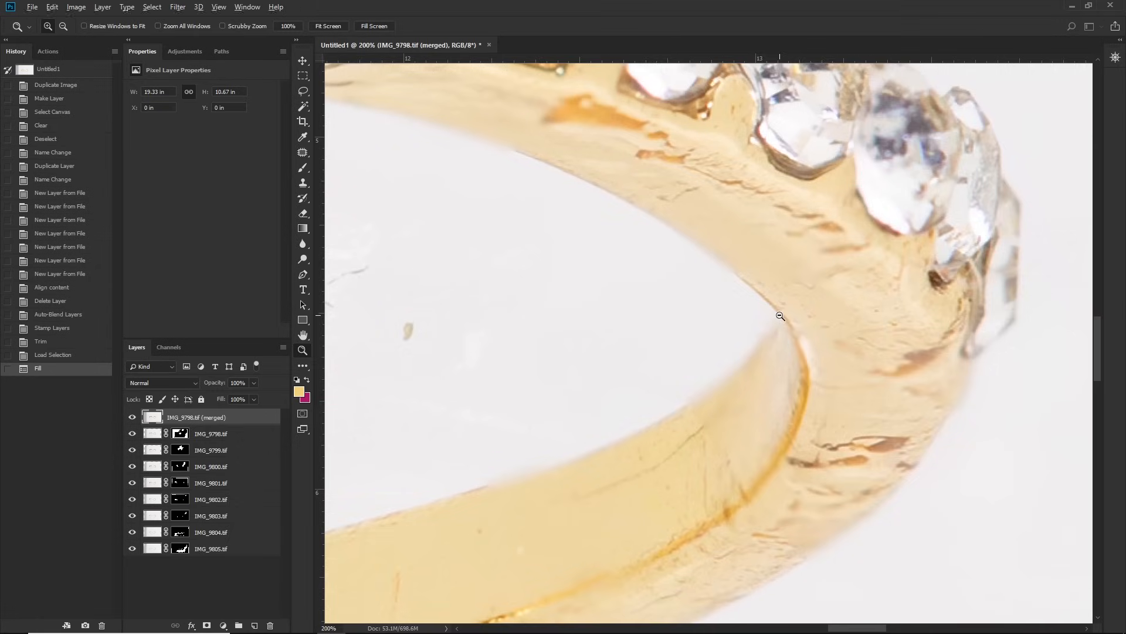
left_click_drag(785, 349, 805, 362)
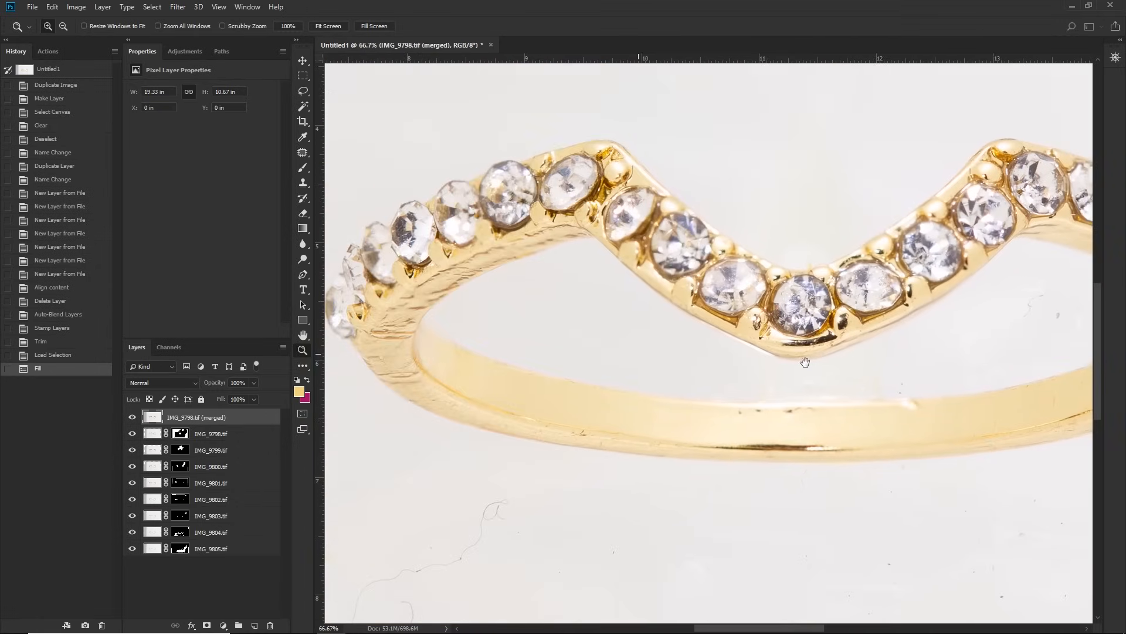
left_click_drag(653, 297, 704, 319)
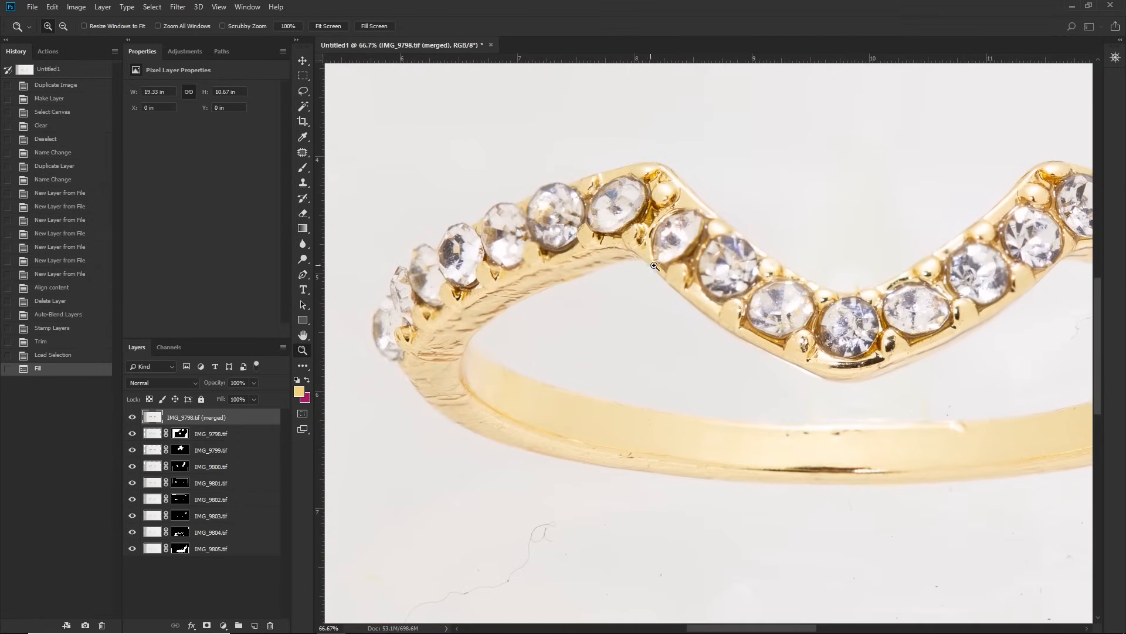
scroll(660, 262, "down", 2)
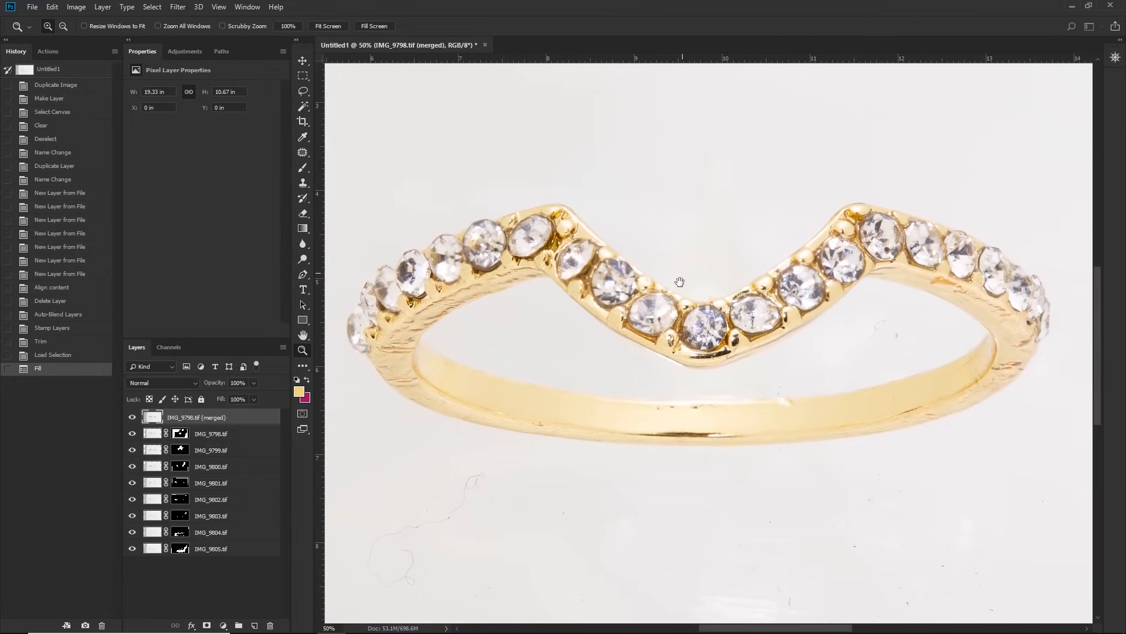
Step: Hide the merged layer, toggle IMG_9799.tif and IMG_9798.tif to inspect their masked areas, and select IMG_9798.tif's layer mask for brush painting
left_click(133, 419)
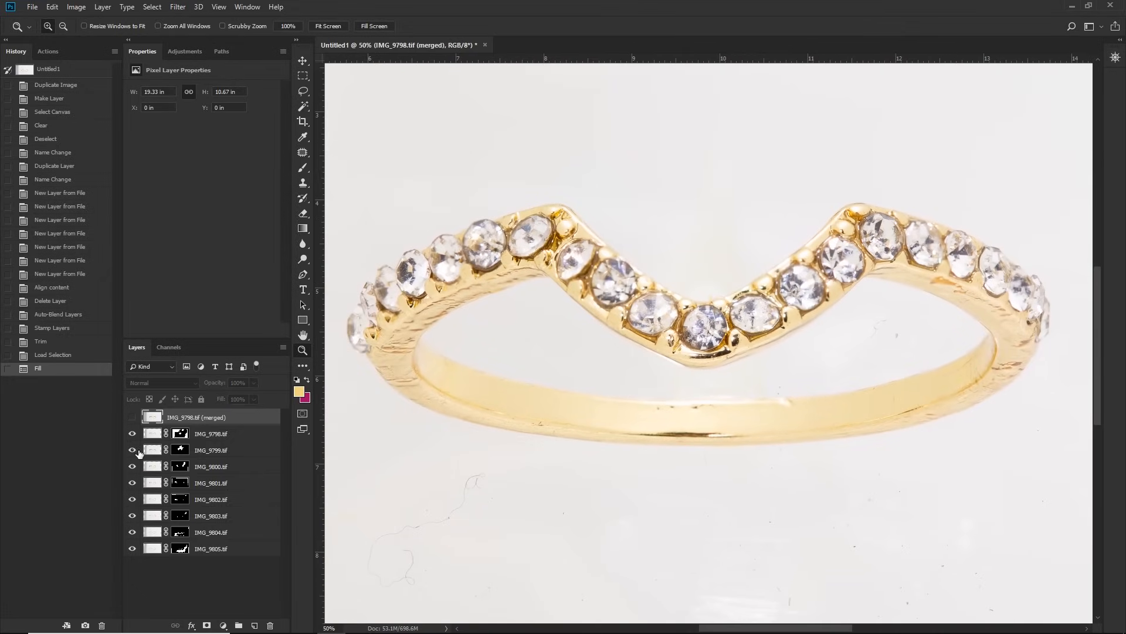
left_click(132, 453)
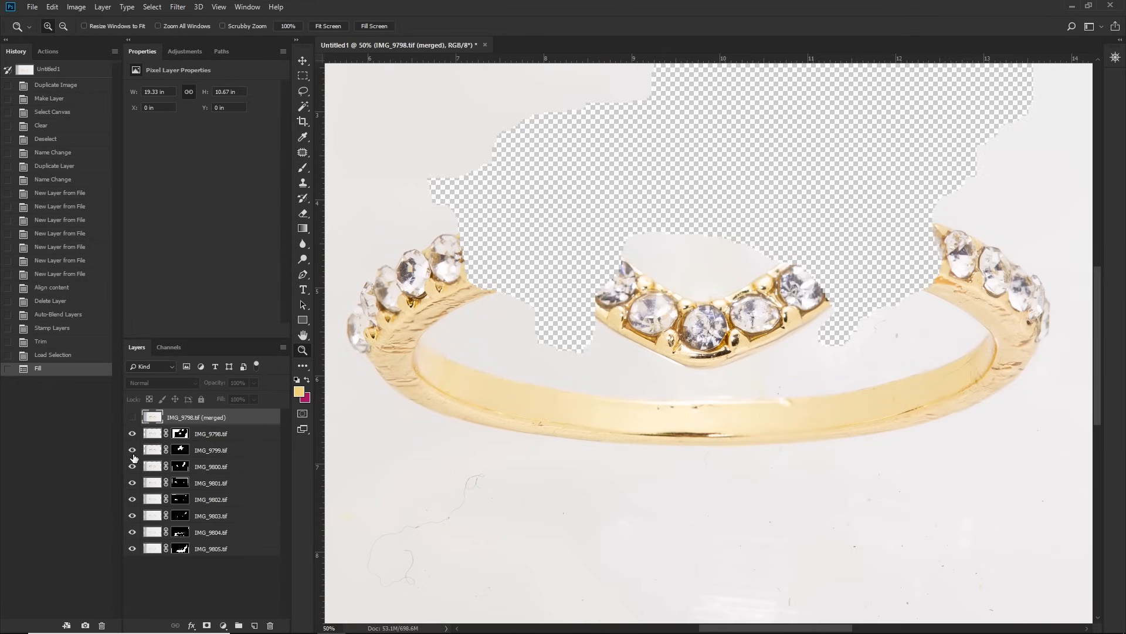
left_click(132, 434)
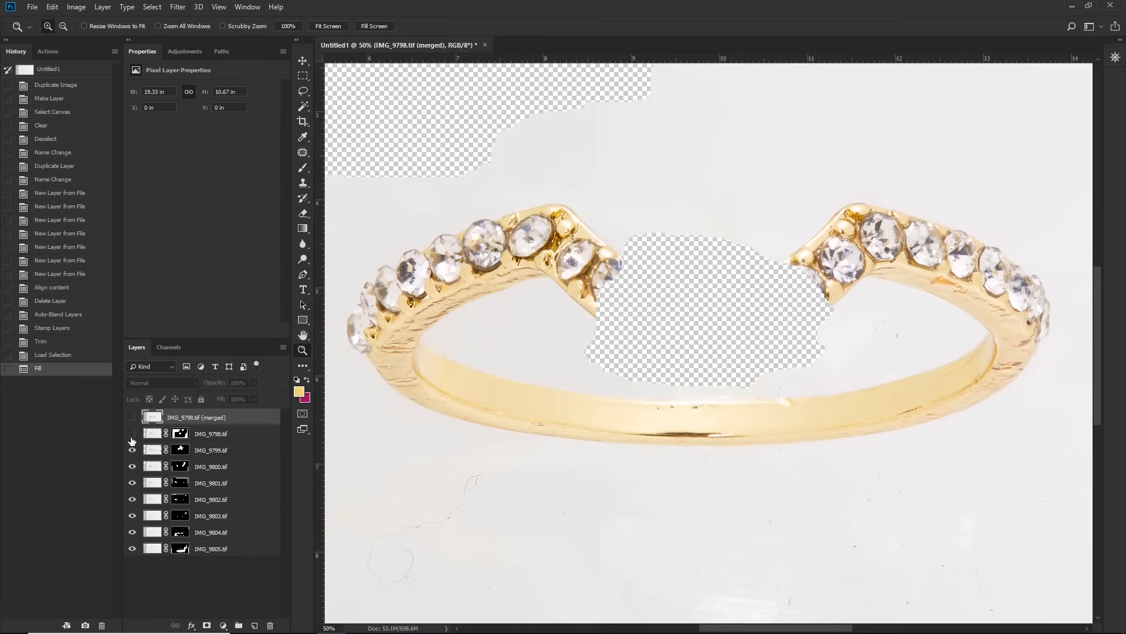
left_click(132, 434)
left_click(180, 434)
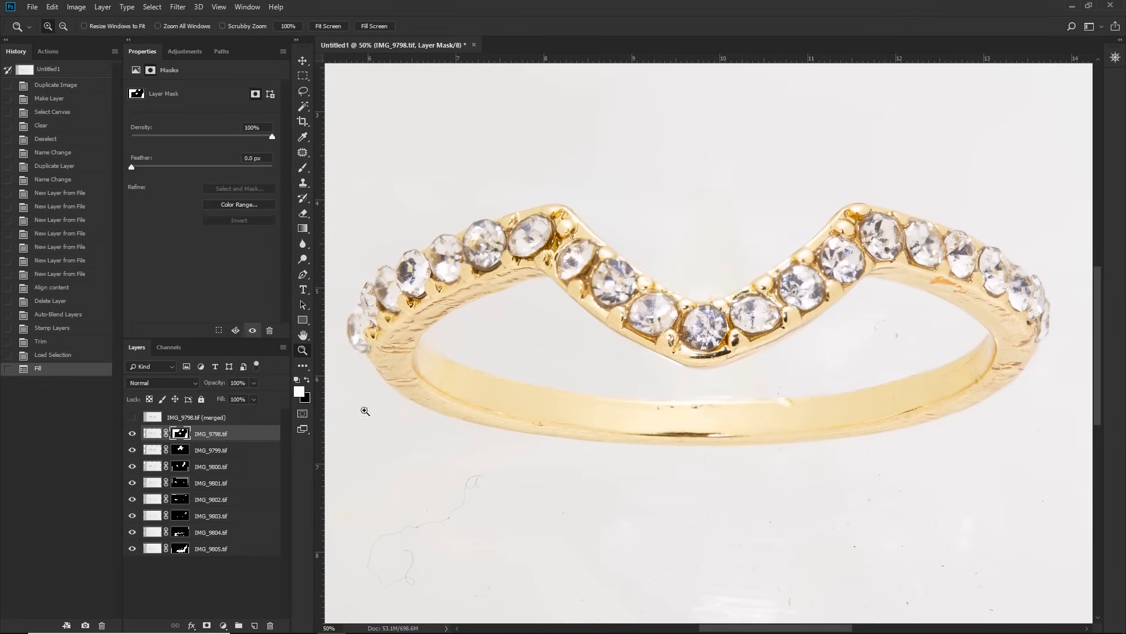
key("b")
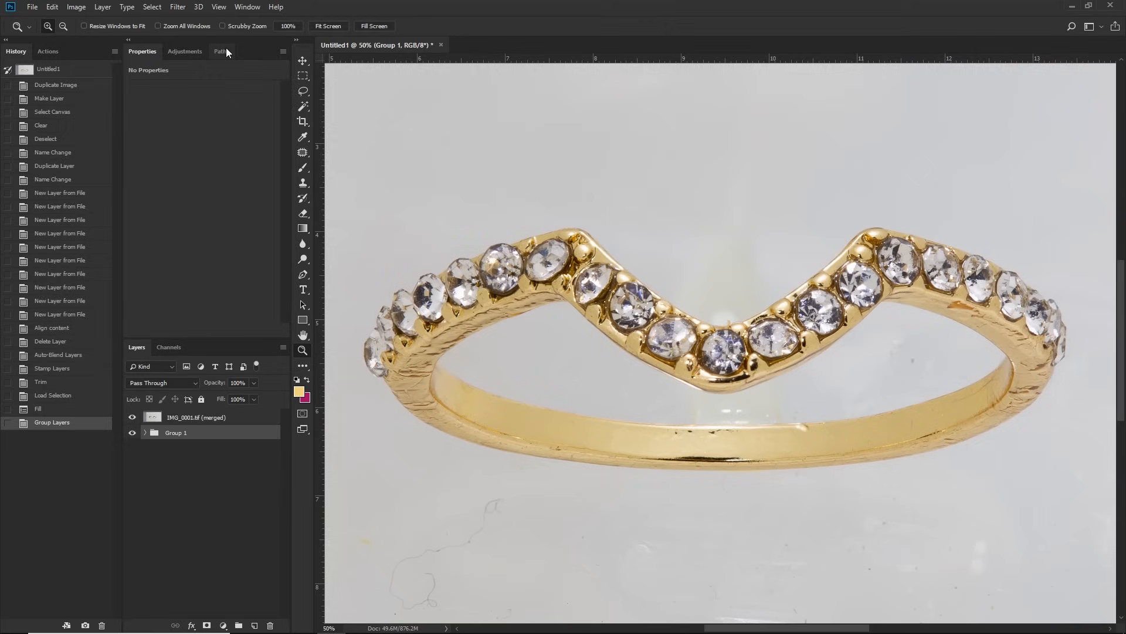
Step: Start a Pen tool path on the ring's outer edge, where the round stone meets the gold band before the left peak
left_click(223, 51)
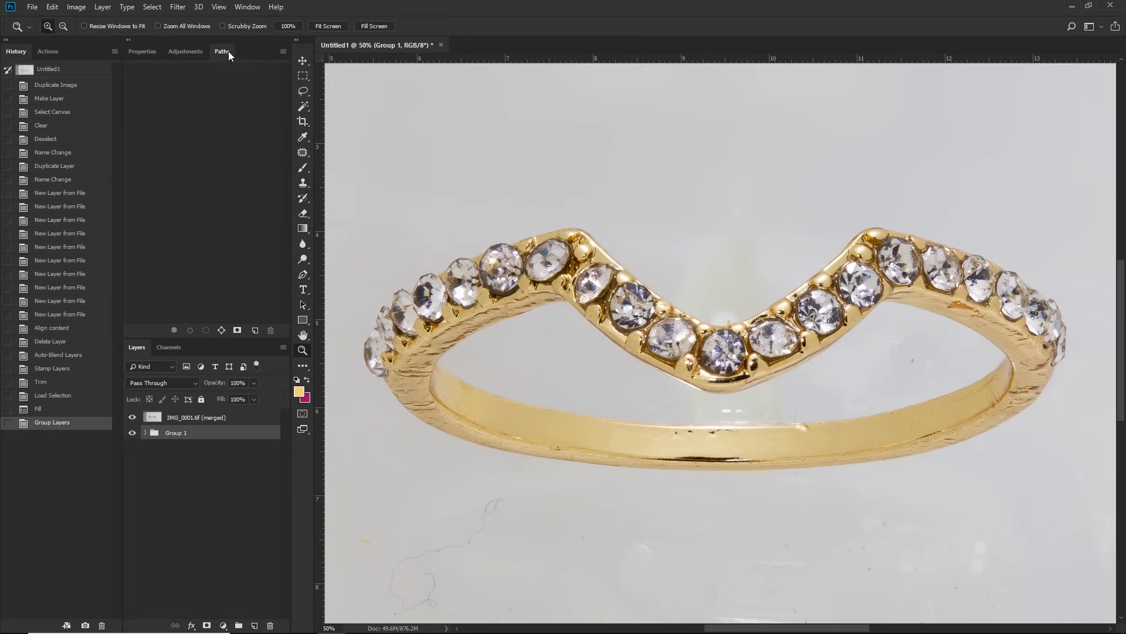
left_click(598, 239)
left_click_drag(597, 238, 846, 258)
left_click(706, 226)
left_click_drag(593, 233, 883, 226)
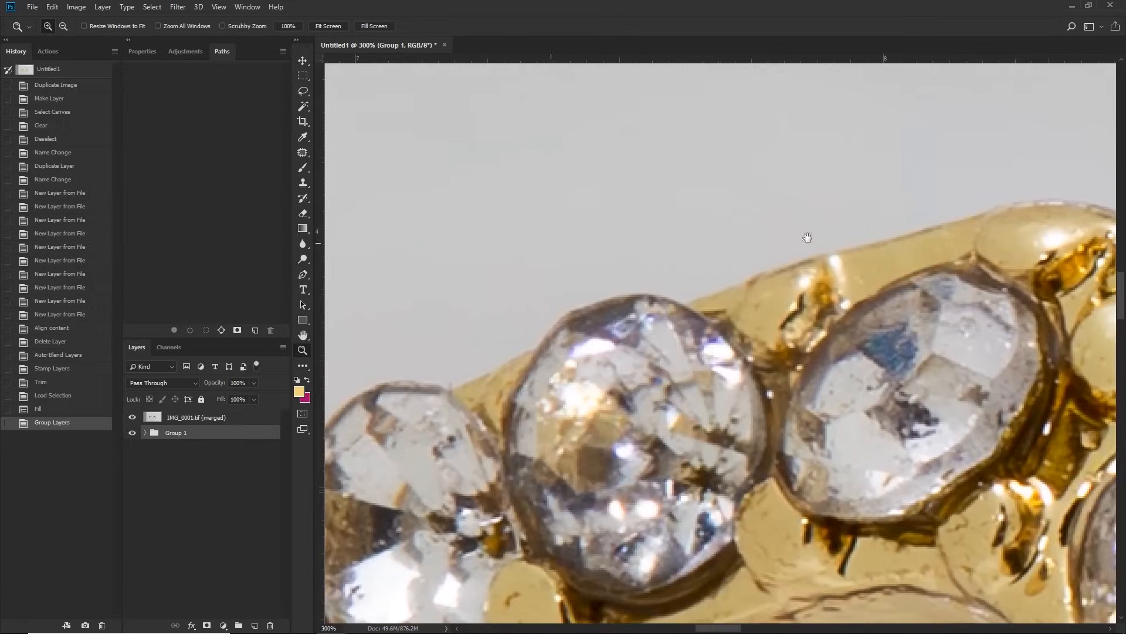
left_click(673, 286)
key("p")
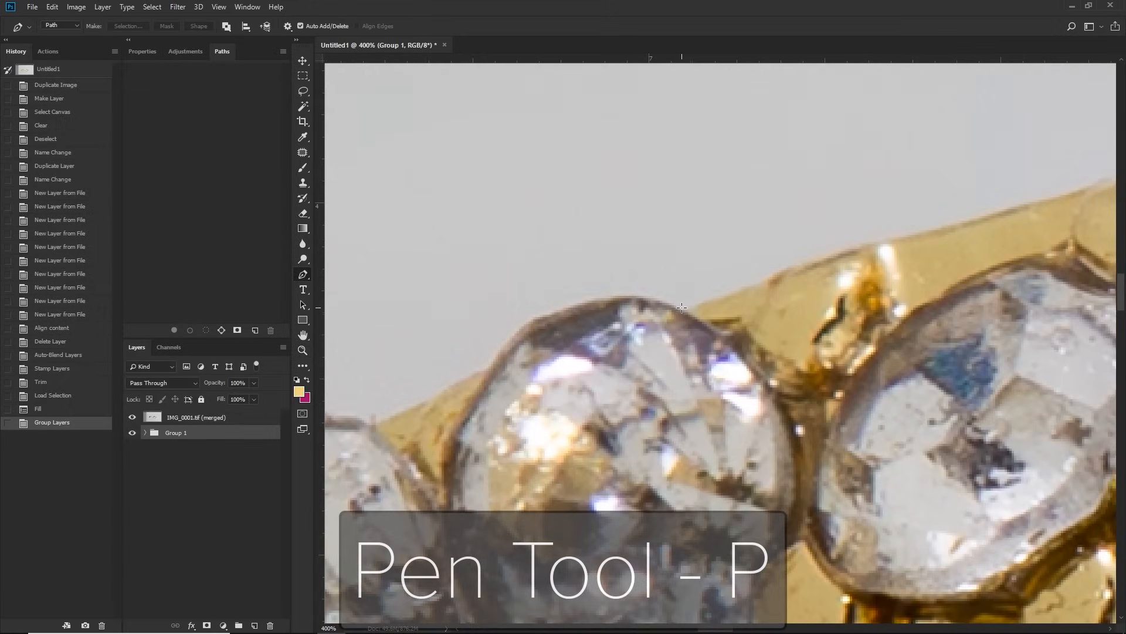
left_click(688, 307)
Step: Trace the path along the gold edge up to the left peak, adding an anchor point to fit the slight bend
scroll(687, 307, "right", 3)
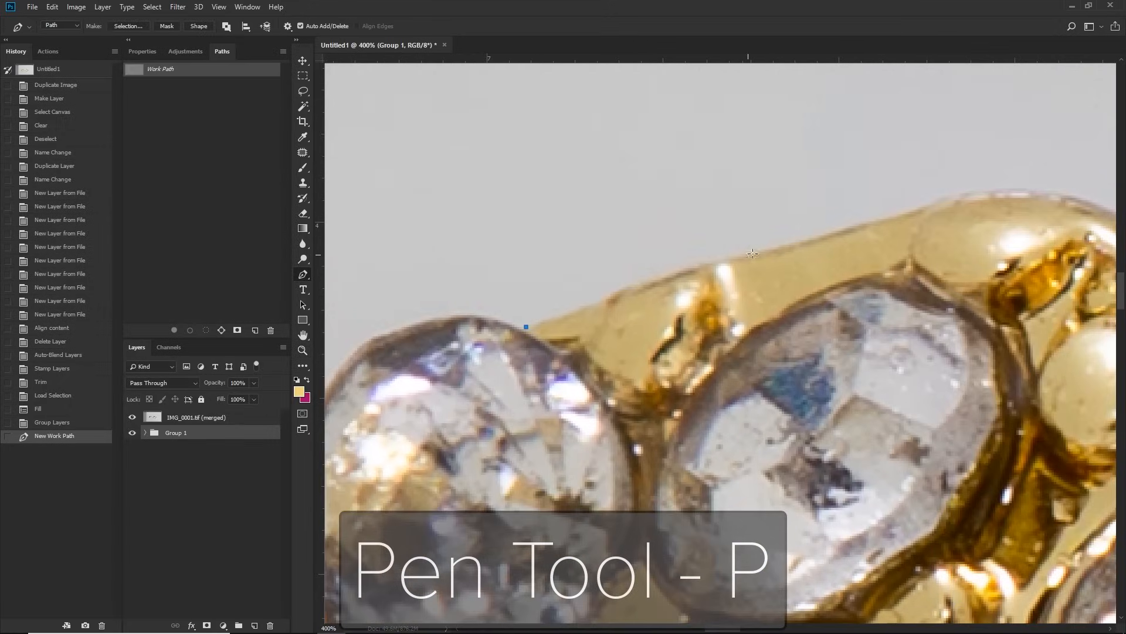
left_click(749, 253)
left_click(738, 256)
left_click_drag(738, 256, 705, 263)
left_click_drag(819, 254, 698, 281)
left_click_drag(810, 232, 825, 228)
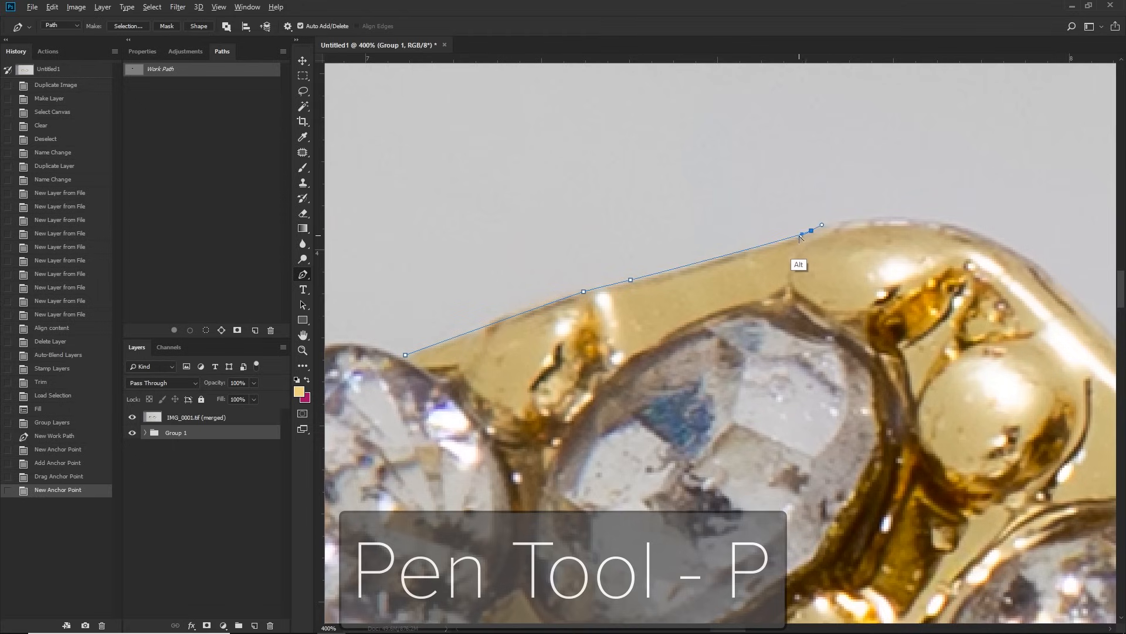
left_click_drag(789, 240, 741, 254)
Step: Curve the path around the ring's left peak and onto the slope leading down to the central dip
left_click_drag(838, 249, 644, 288)
left_click_drag(832, 293, 744, 232)
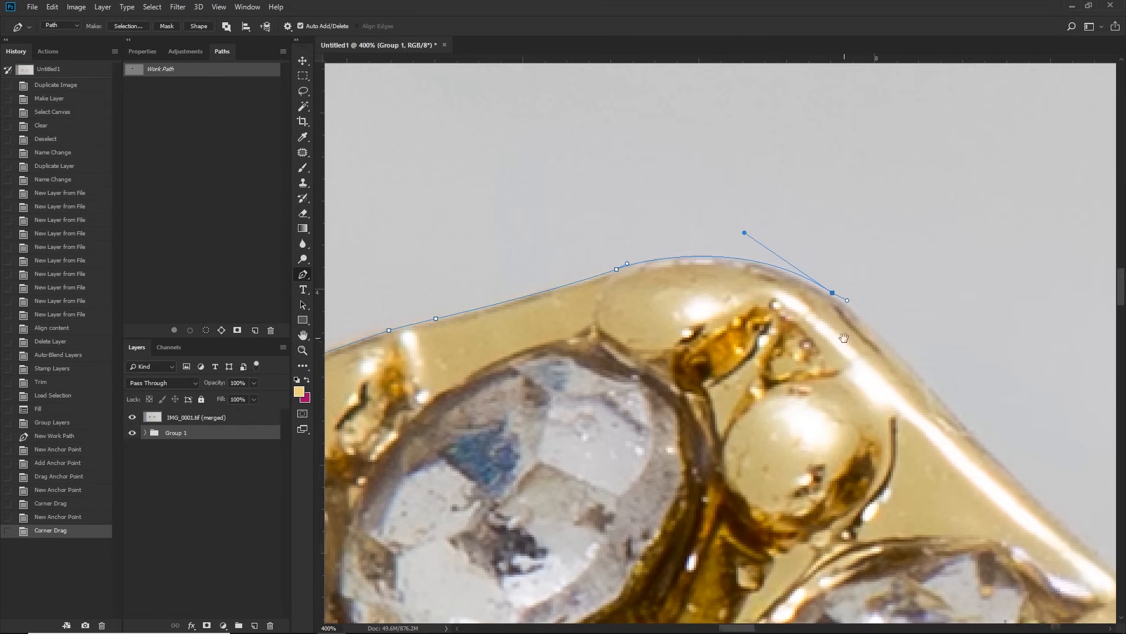
left_click_drag(837, 337, 561, 194)
left_click_drag(983, 541, 824, 439)
left_click_drag(930, 426, 527, 163)
left_click_drag(819, 417, 679, 304)
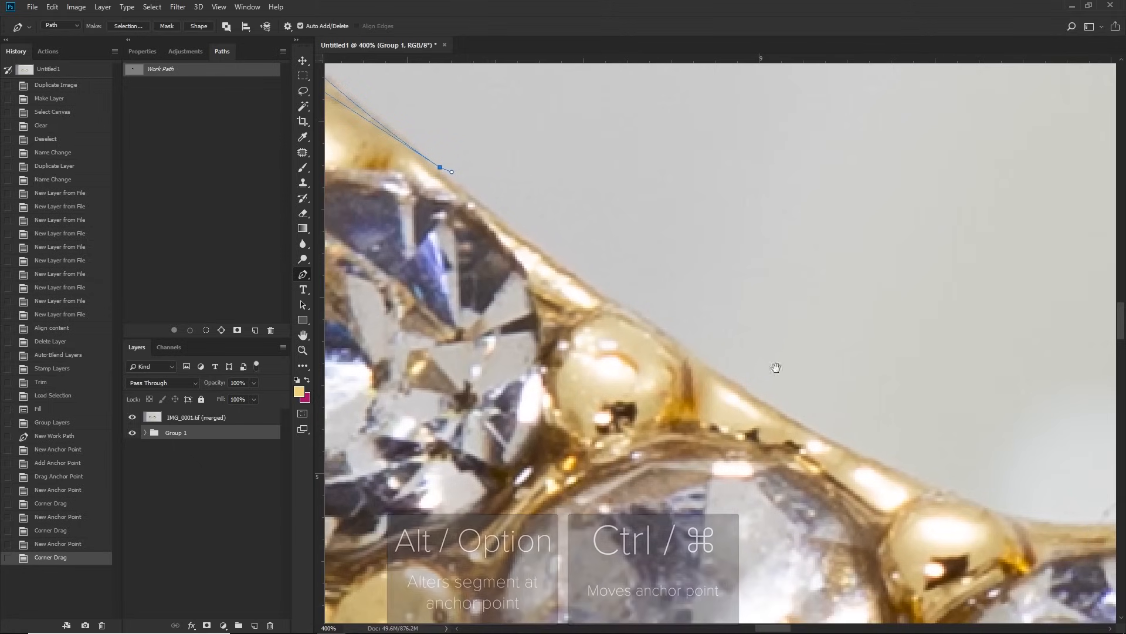
Step: Extend the path down the left slope of the dip and add anchor points to fit it to the gold edge
left_click_drag(926, 481, 742, 425)
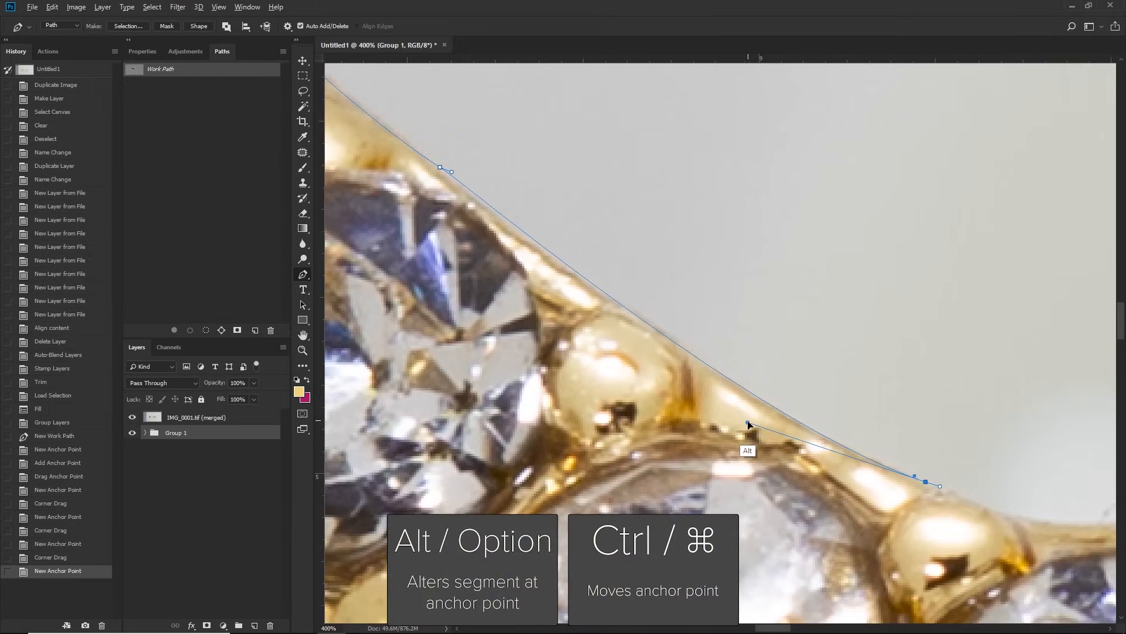
left_click(701, 360)
left_click(618, 303)
left_click(658, 330)
left_click_drag(657, 331, 660, 327)
Step: Trace the path across the bottom of the central dip, following the metal edge between and around the gold prongs
left_click_drag(831, 355, 485, 231)
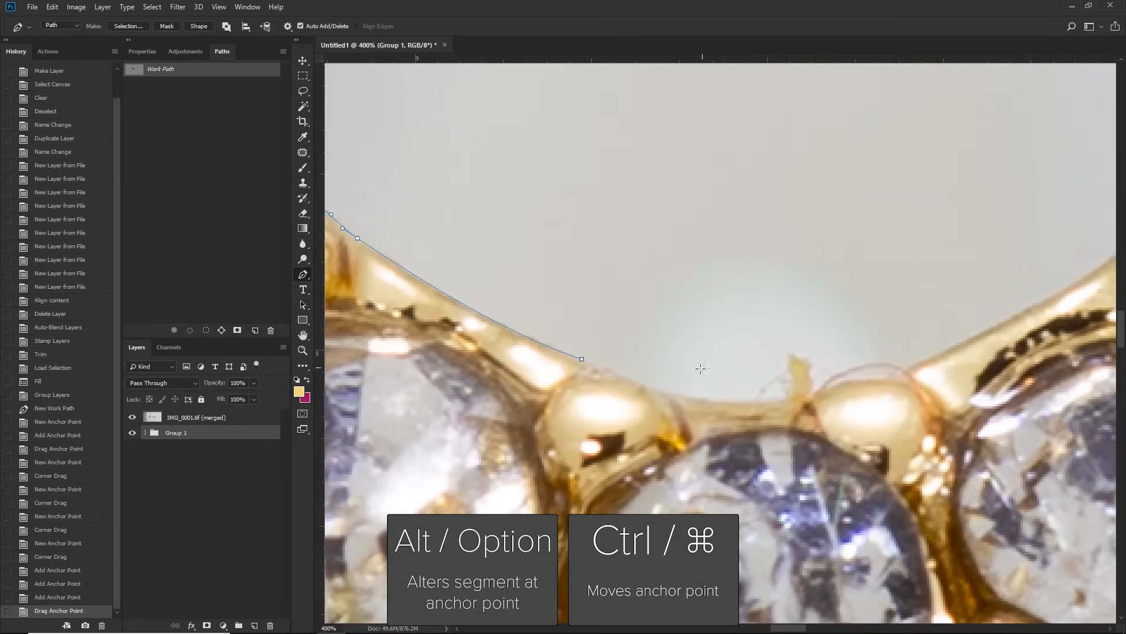
left_click_drag(661, 388, 637, 377)
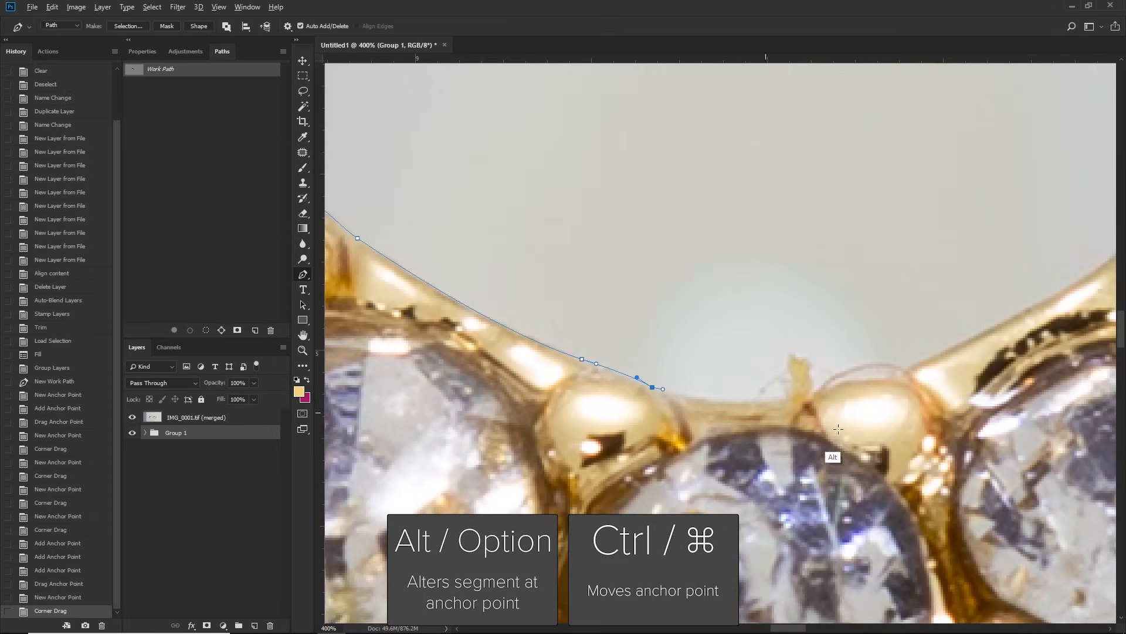
left_click_drag(834, 393, 832, 391)
left_click_drag(801, 397, 710, 413)
left_click_drag(931, 361, 593, 403)
left_click(627, 383)
left_click_drag(660, 378, 660, 378)
left_click_drag(685, 391, 725, 369)
Step: Trace the path up the right slope of the dip to the right peak, shaping each segment with its handles
left_click_drag(886, 264, 826, 298)
left_click_drag(809, 312, 780, 336)
left_click_drag(881, 264, 687, 385)
left_click_drag(745, 346, 755, 343)
left_click_drag(736, 349, 721, 359)
left_click_drag(919, 253, 664, 419)
left_click_drag(744, 327, 759, 315)
left_click_drag(697, 371, 698, 371)
left_click_drag(905, 241, 707, 470)
left_click_drag(822, 288, 836, 275)
left_click_drag(808, 300, 724, 428)
Step: Curve the path over the right peak and down the gold edge of the right shoulder, adding an anchor point where it bends
left_click_drag(940, 291, 645, 368)
left_click_drag(809, 281, 822, 286)
left_click_drag(795, 277, 659, 221)
left_click_drag(937, 303, 661, 284)
left_click_drag(835, 319, 736, 303)
left_click_drag(710, 294, 693, 282)
left_click_drag(788, 323, 659, 300)
left_click_drag(859, 355, 872, 357)
left_click_drag(940, 371, 679, 286)
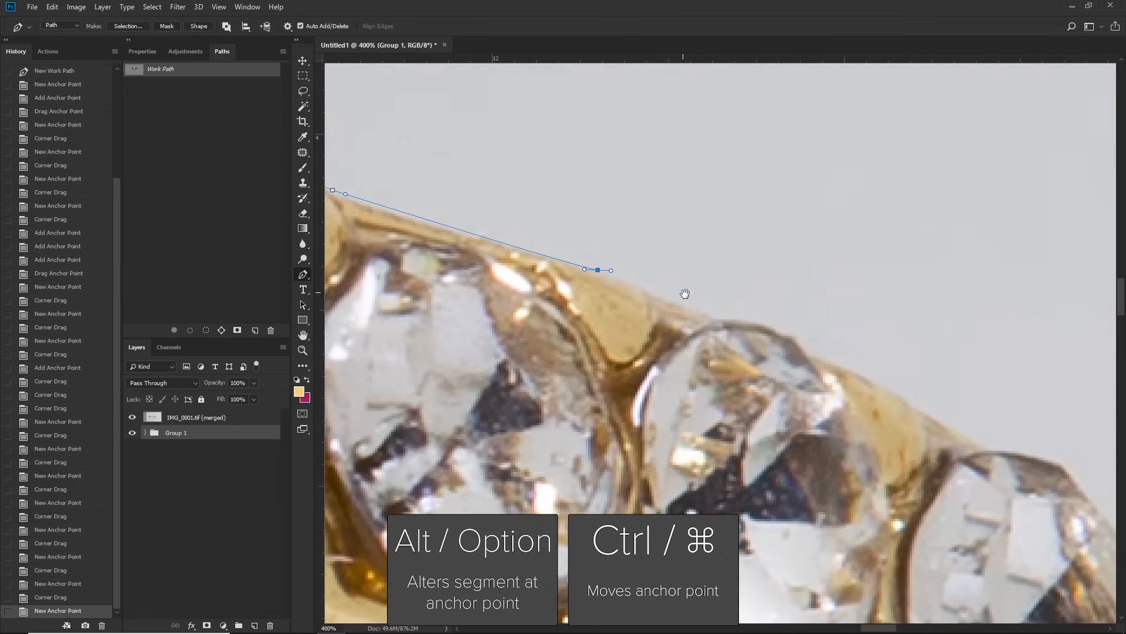
left_click(665, 295)
left_click_drag(665, 296, 665, 298)
Step: Trace the path along the tops of the right shoulder's stones and the gold edge between them
left_click_drag(758, 327, 664, 303)
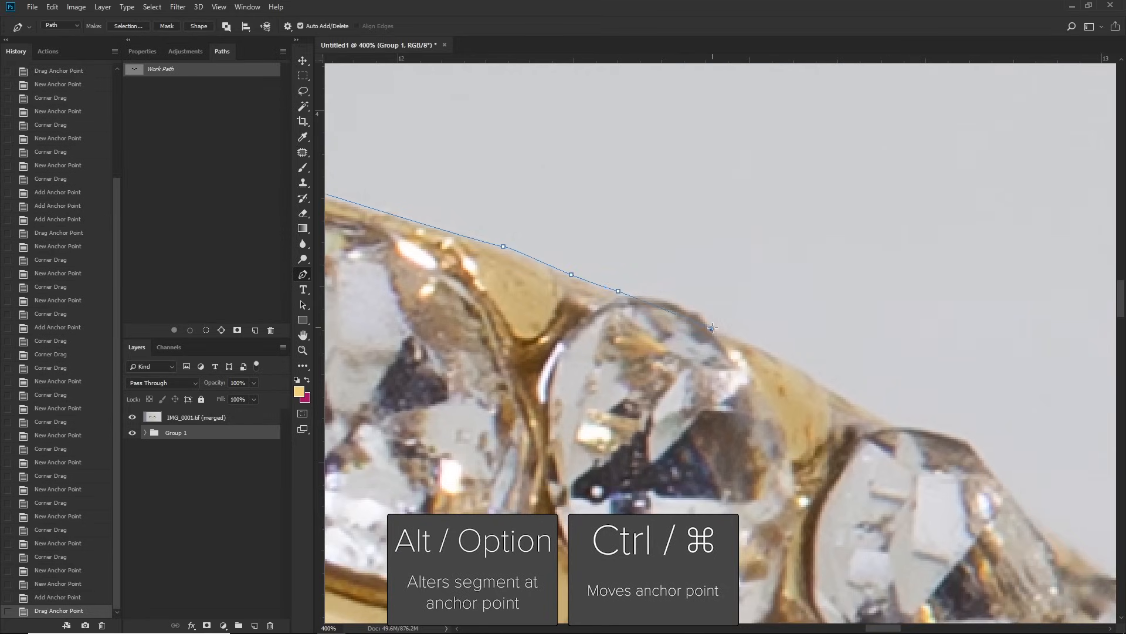
left_click_drag(719, 334, 719, 333)
left_click_drag(706, 324, 693, 297)
left_click_drag(781, 341, 721, 310)
left_click_drag(765, 354, 742, 329)
left_click_drag(807, 376, 702, 333)
left_click(722, 332)
left_click_drag(800, 416, 724, 378)
left_click(726, 389)
left_click_drag(786, 419, 706, 371)
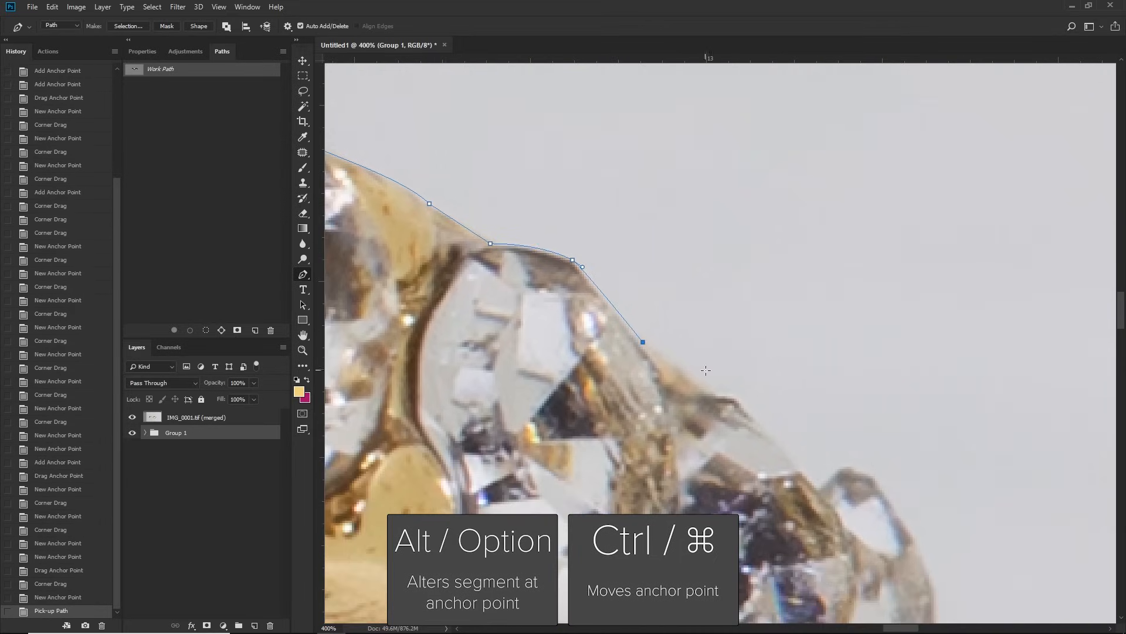
Step: Redo the misplaced anchor and trace the path around the next stones to the outermost stone at the ring's right end
left_click(705, 388)
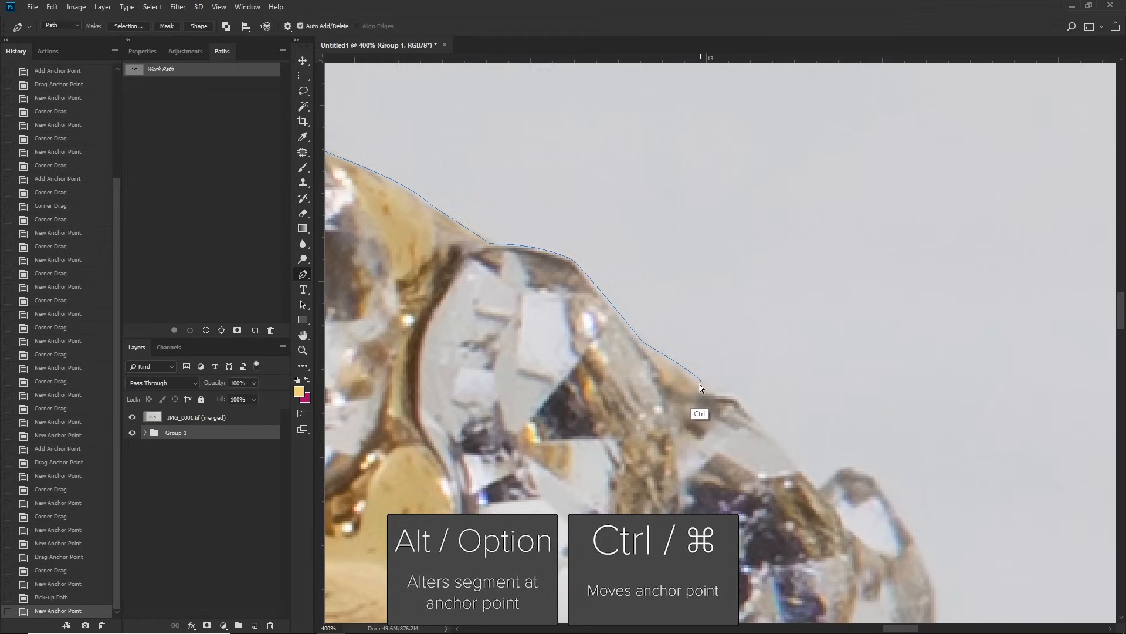
key("ctrl+z")
left_click_drag(699, 386, 684, 339)
left_click(764, 437)
left_click_drag(816, 411, 692, 349)
left_click(725, 392)
left_click(714, 416)
left_click_drag(719, 424, 720, 424)
left_click_drag(716, 417, 716, 424, "ctrl")
left_click_drag(730, 429, 719, 354)
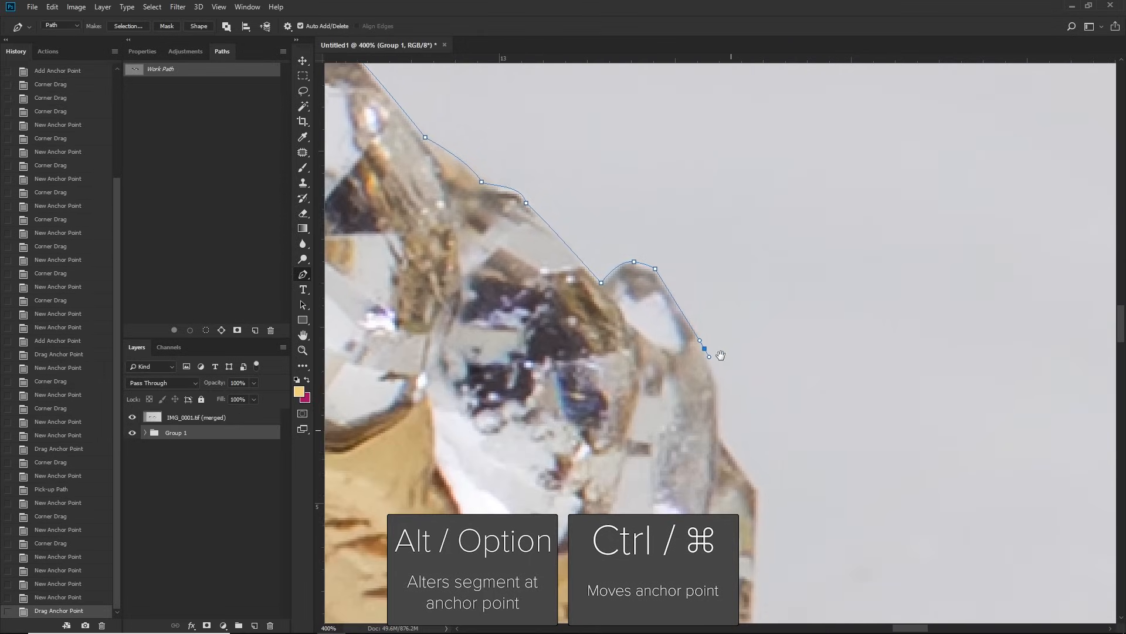
Step: Trace the path down the outermost right stones and onto the outer edge of the band below them
left_click_drag(719, 433, 719, 377)
left_click_drag(758, 444, 738, 362)
left_click(739, 408)
left_click_drag(740, 416, 740, 302)
left_click(727, 529)
left_click_drag(727, 532, 872, 301)
left_click(785, 379)
left_click_drag(785, 383, 849, 210)
left_click_drag(784, 360, 772, 376)
left_click_drag(796, 344, 826, 292, "alt")
Step: Trace the path along the band's lower outer edge from the right end to the bottom centre, bending the segments to fit
key("ctrl+minus")
left_click_drag(729, 377, 1019, 170)
left_click_drag(399, 537, 372, 540)
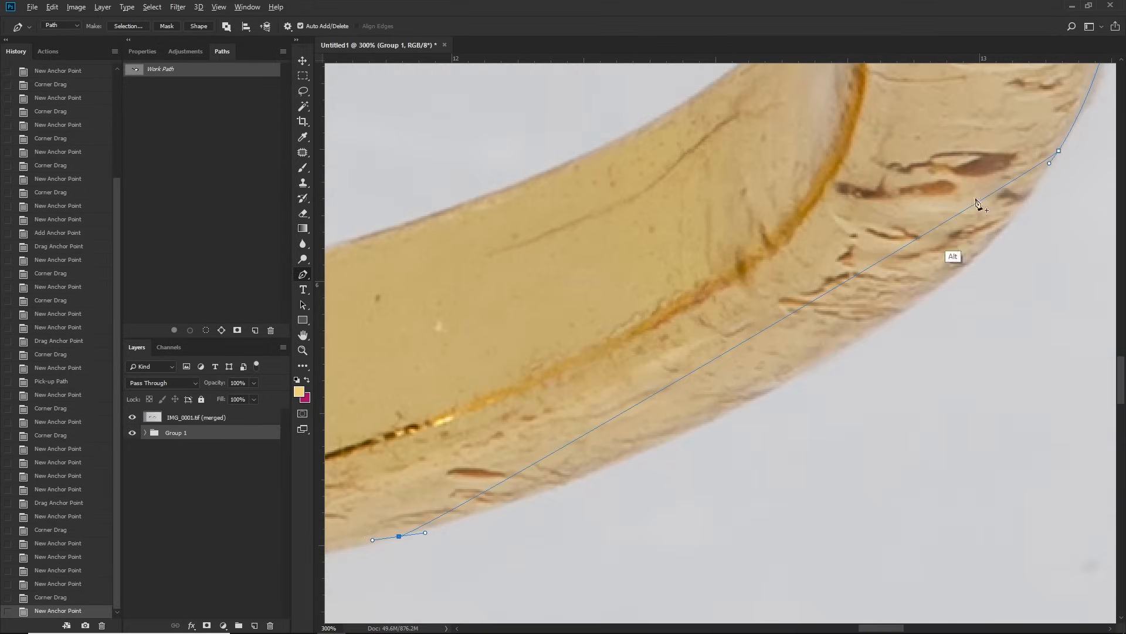
left_click_drag(1049, 163, 943, 388, "alt")
left_click_drag(425, 532, 1003, 335, "alt")
left_click_drag(384, 409, 352, 413)
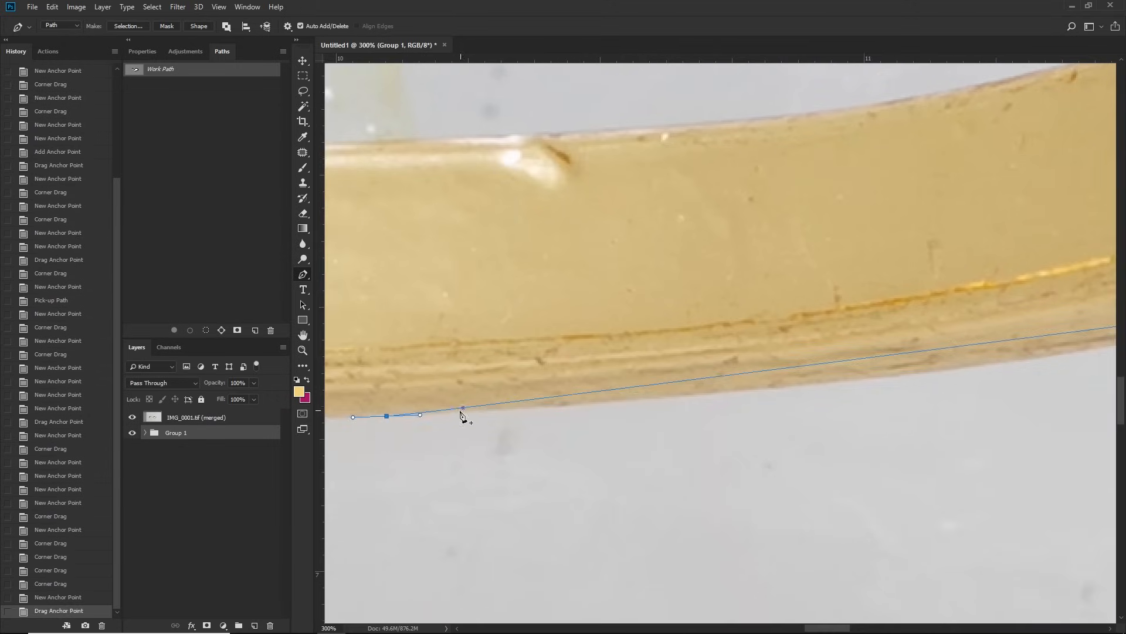
left_click_drag(525, 392, 585, 390, "alt")
Step: Continue the path along the band's lower left curve up toward the stones at the ring's left end
left_click_drag(411, 352, 1045, 329)
left_click_drag(467, 213, 408, 167)
left_click_drag(525, 258, 722, 396, "alt")
left_click_drag(851, 411, 685, 366)
left_click(716, 351)
left_click_drag(440, 176, 893, 483)
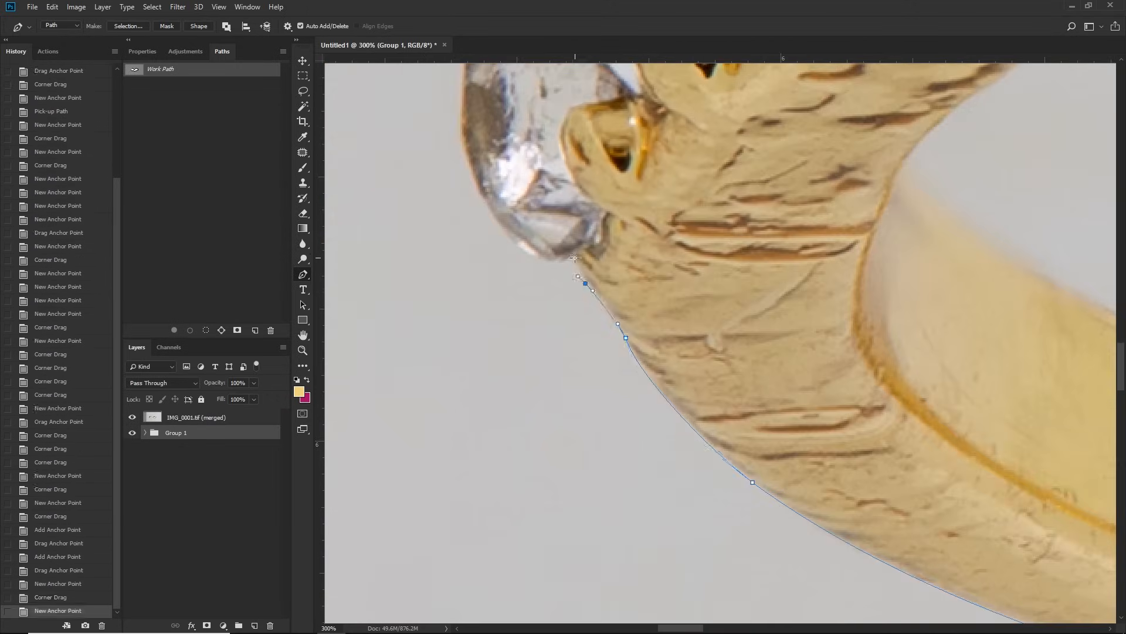
Step: Trace the path up around the outermost stones at the ring's left end
left_click_drag(586, 176, 687, 477)
left_click_drag(587, 264, 479, 490)
left_click(633, 273)
left_click_drag(686, 248, 697, 257)
left_click(733, 274)
left_click_drag(938, 176, 442, 436)
Step: Trace over the remaining left shoulder stones and close the path at its starting anchor
left_click_drag(596, 333, 687, 366)
left_click_drag(639, 289, 483, 375)
left_click(528, 373)
left_click_drag(581, 329, 608, 320)
left_click_drag(676, 329, 714, 352, "alt")
Step: Save the closed outer outline as Path 1 and deselect it
key("z")
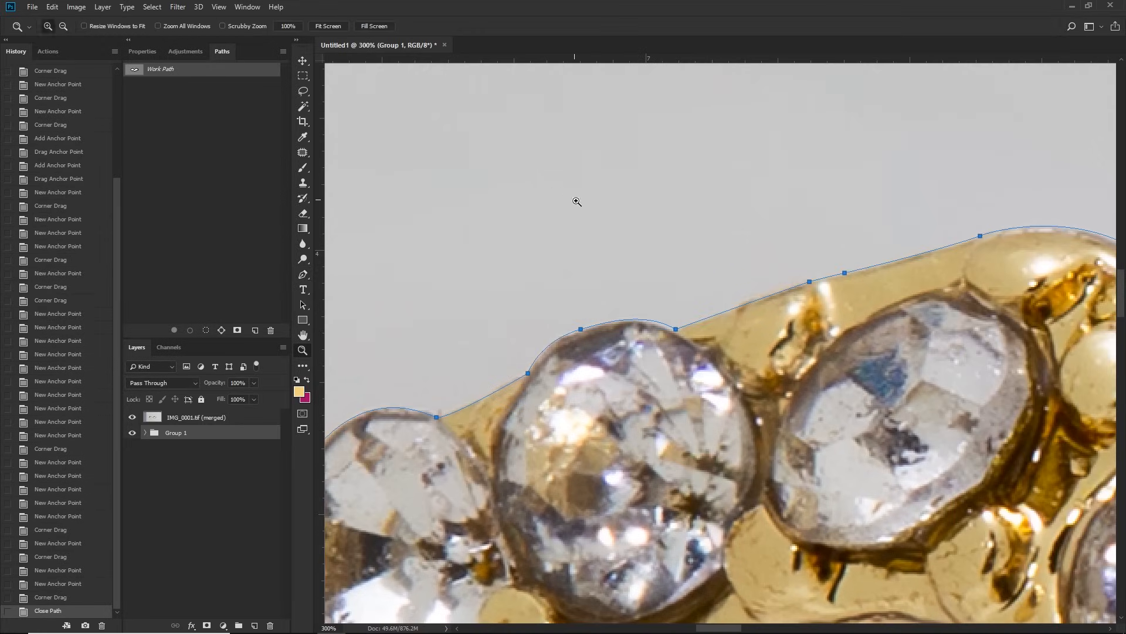
left_click(614, 234, "alt")
left_click(689, 267, "alt")
left_click(689, 267, "alt")
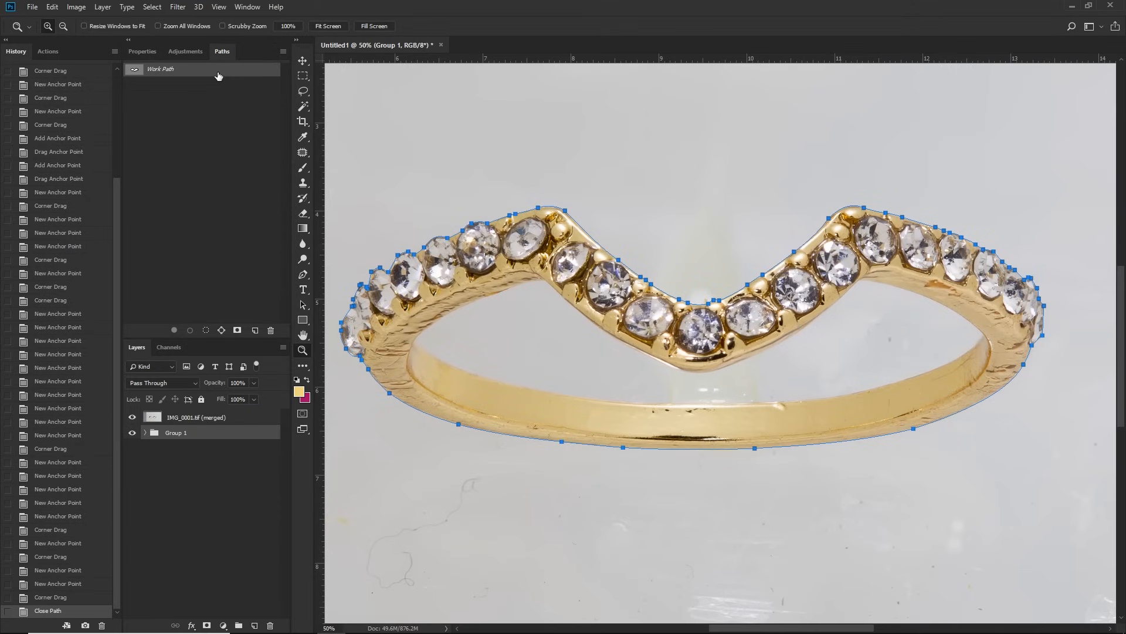
left_click(283, 52)
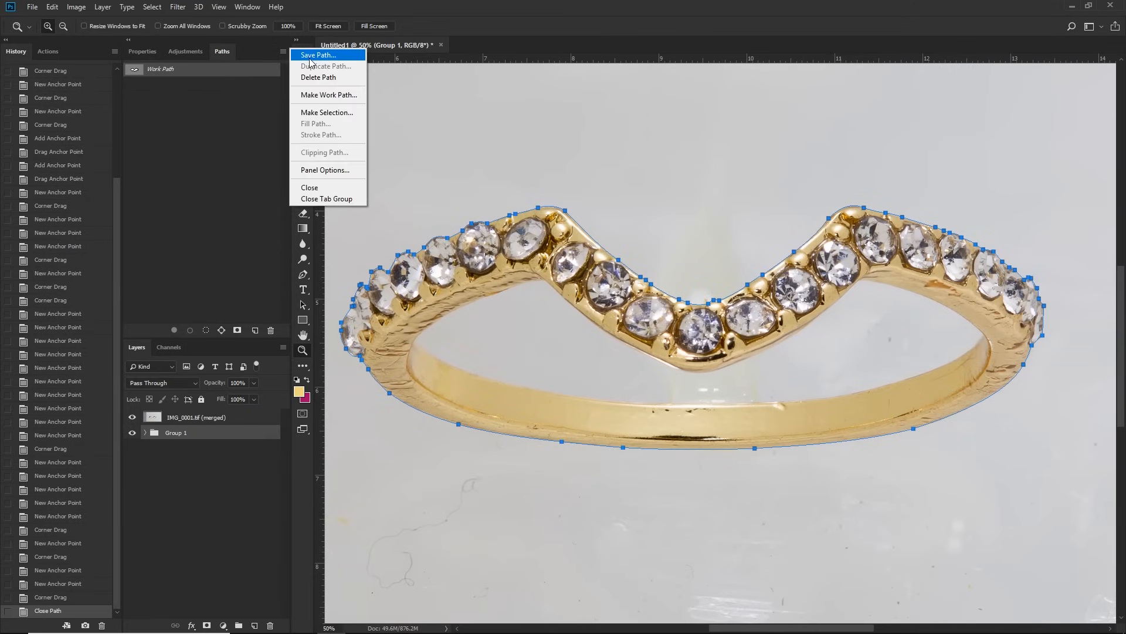
left_click(317, 55)
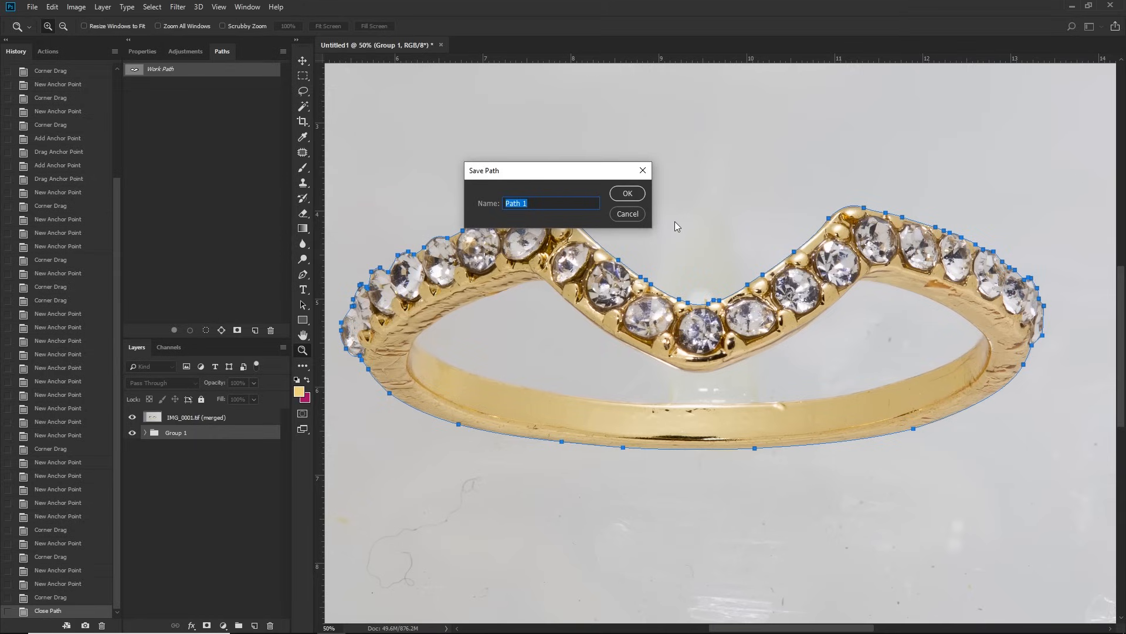
left_click(627, 193)
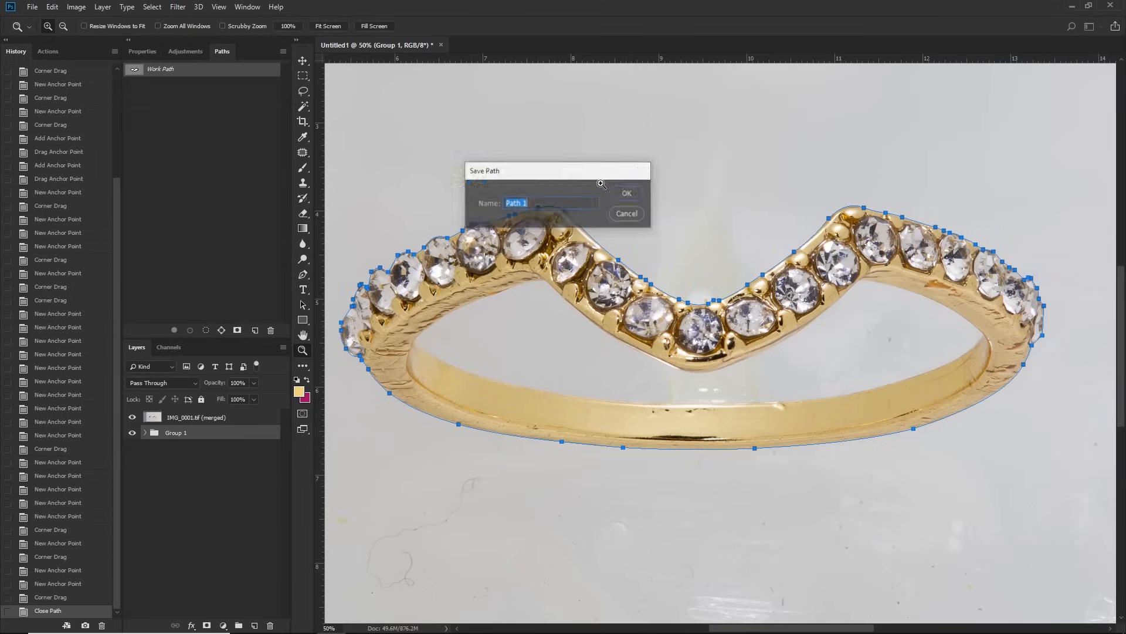
left_click(189, 73)
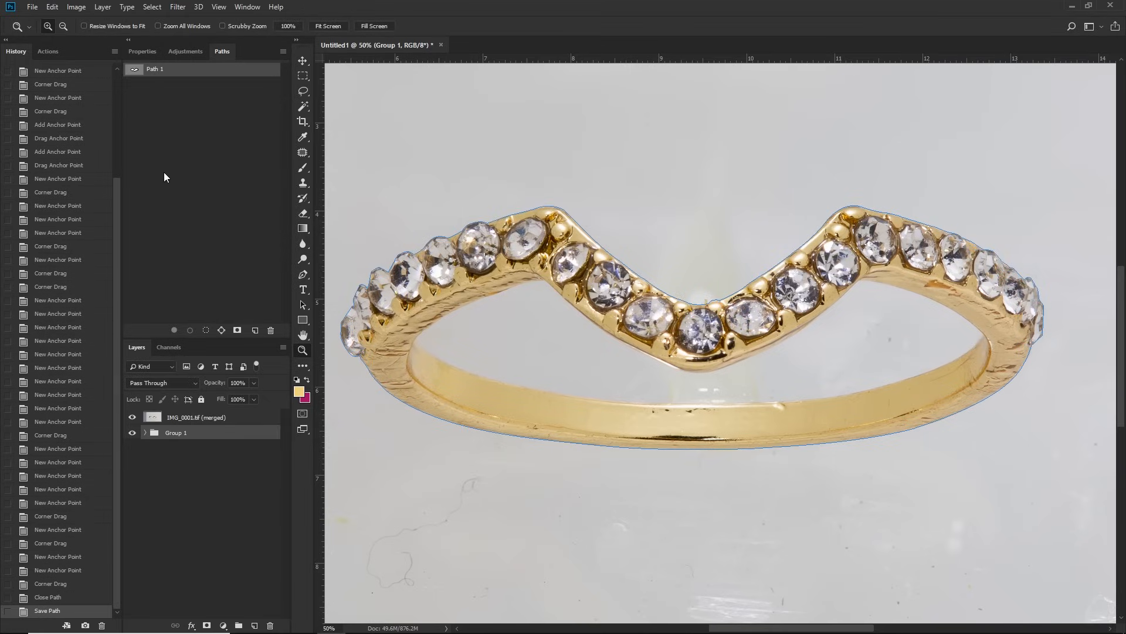
left_click(174, 183)
Step: Start a new Pen tool path at the left corner of the ring's inner opening
left_click(435, 337)
left_click(437, 339)
left_click(438, 342)
left_click(437, 344)
left_click_drag(438, 346, 593, 405)
key("p")
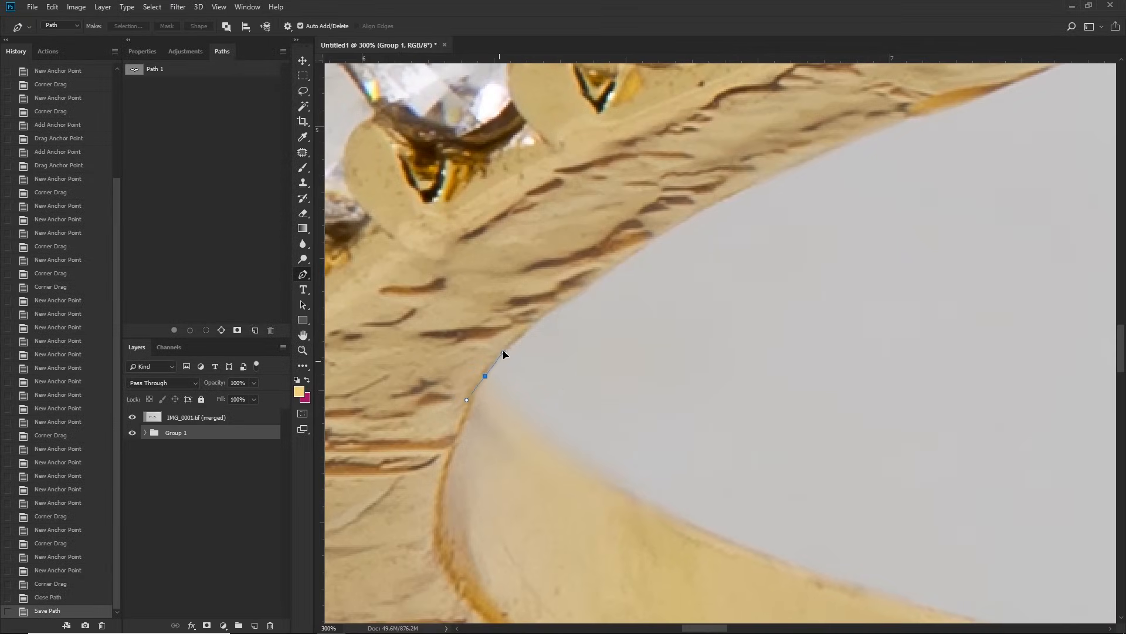
left_click(503, 351)
left_click_drag(496, 417, 550, 445)
Step: Trace the path along the underside of the left shoulder to the inner corner where the V begins
left_click_drag(837, 304, 477, 433)
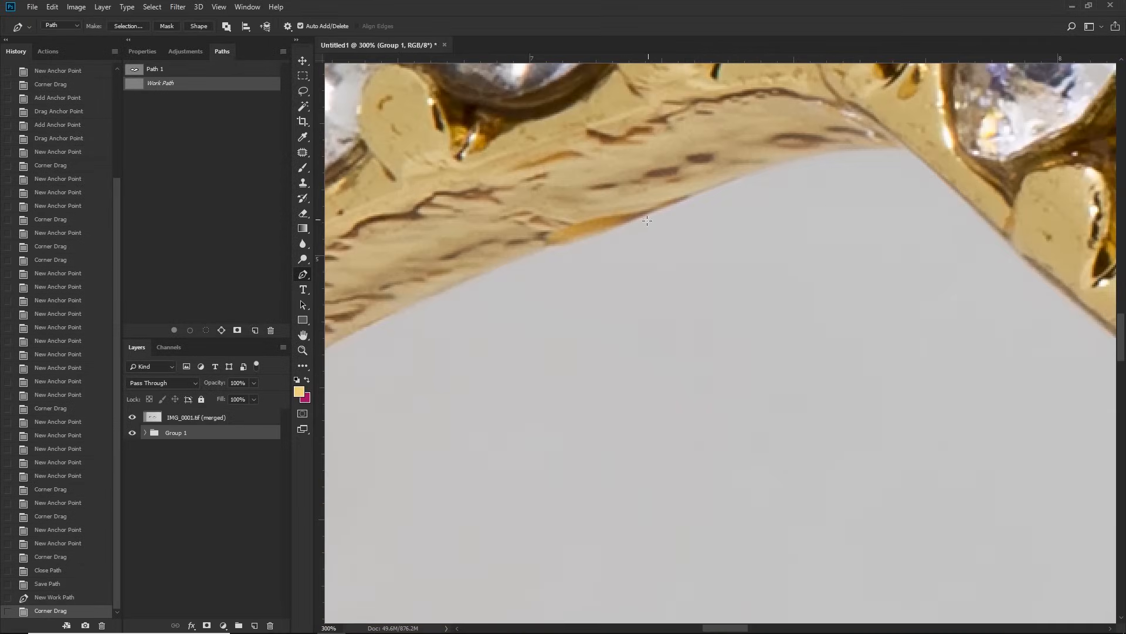
left_click_drag(636, 219, 661, 211)
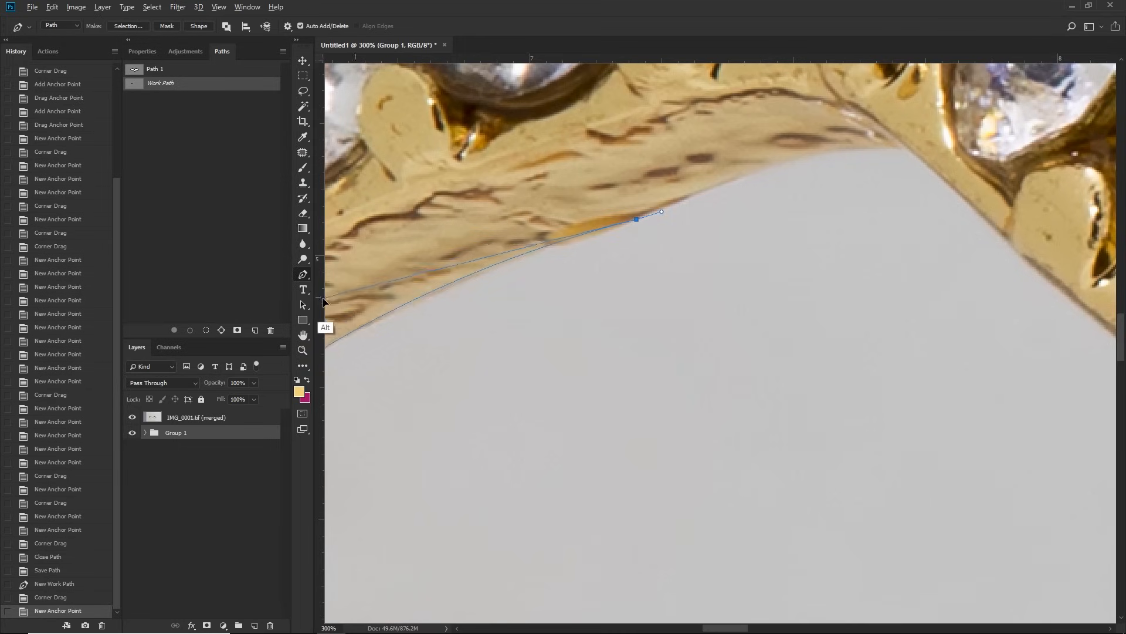
scroll(354, 304, "left", 1)
left_click_drag(354, 305, 354, 306)
left_click_drag(516, 282, 498, 340)
left_click_drag(923, 206, 937, 209)
left_click_drag(676, 269, 724, 233)
left_click_drag(909, 203, 841, 198)
left_click_drag(724, 233, 609, 278)
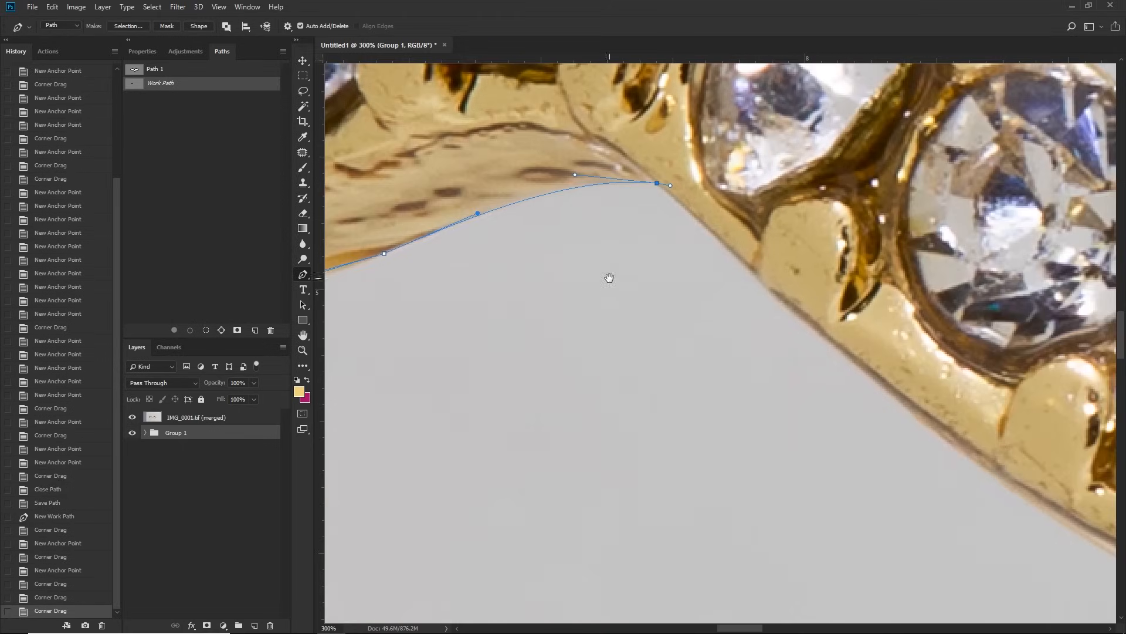
Step: Continue the path down the lower edge of the V's left slope, curving the segment to follow the metal
left_click_drag(672, 186, 741, 261)
key("ctrl+z")
left_click_drag(1048, 490, 793, 365)
left_click_drag(949, 471, 958, 480)
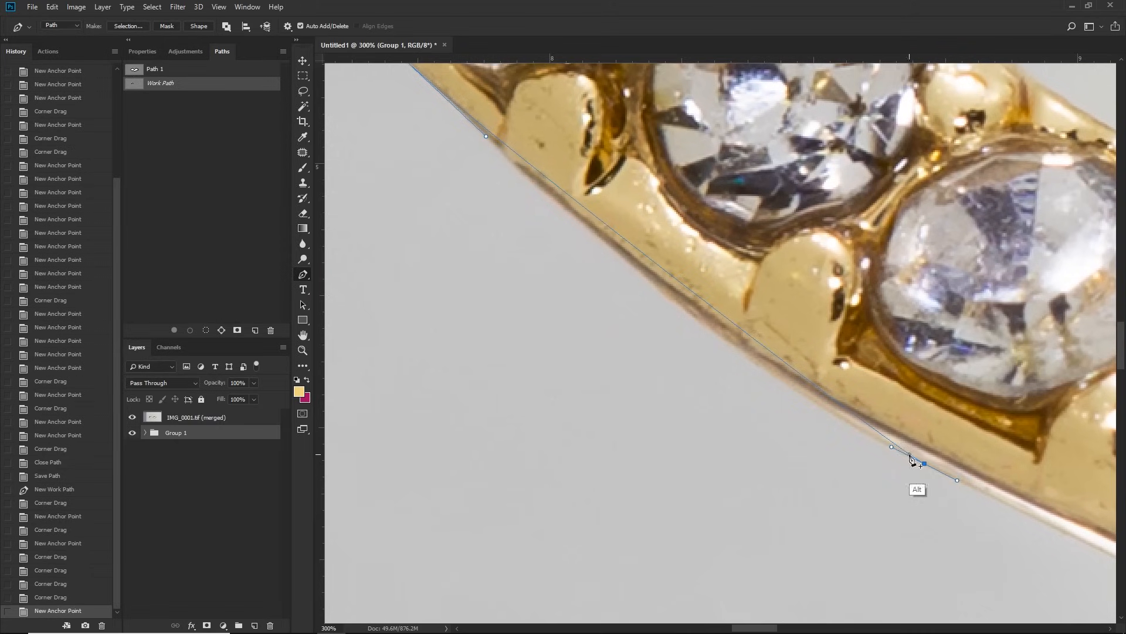
left_click_drag(891, 448, 689, 351)
left_click_drag(708, 260, 858, 377)
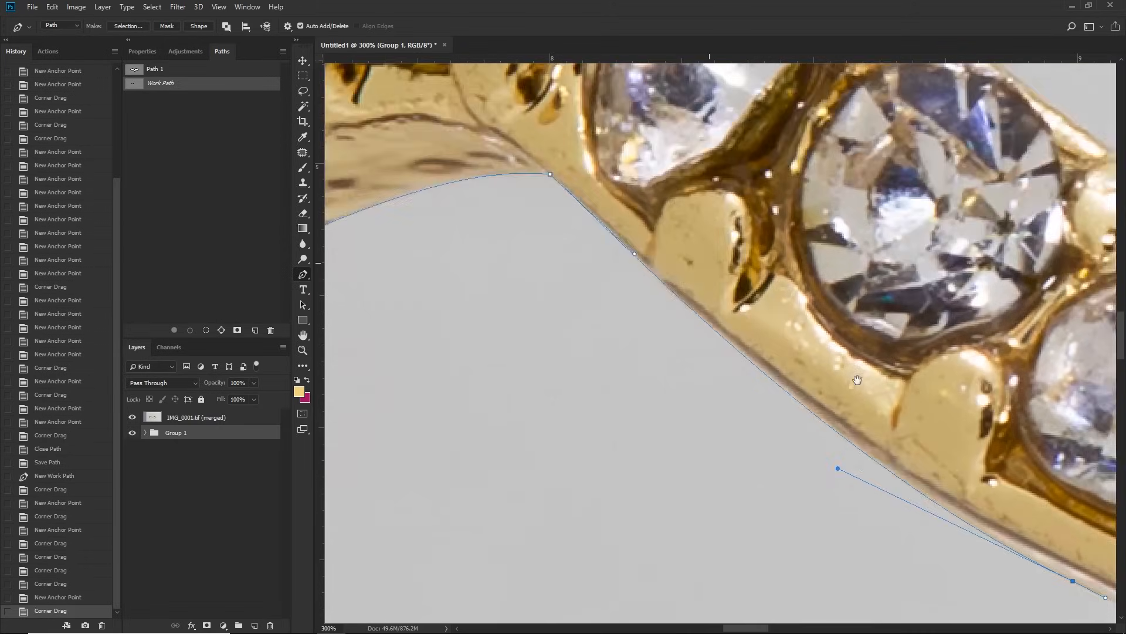
Step: Trace the path around the rounded bottom tip of the V beneath the centre stone
left_click_drag(1068, 484, 671, 290)
left_click_drag(763, 420, 682, 404)
left_click_drag(875, 352, 575, 322)
left_click_drag(756, 350, 780, 342)
left_click_drag(719, 358, 582, 427)
Step: Trace the path up the lower edge of the V's right slope to the inner corner under the right shoulder
left_click_drag(1099, 204, 671, 362)
left_click_drag(754, 289, 764, 278)
left_click_drag(745, 301, 587, 413)
left_click_drag(948, 178, 701, 380)
mouse_move(842, 203)
left_mouse_down()
mouse_move(846, 195)
mouse_move(842, 203)
left_mouse_up()
mouse_move(691, 334)
left_mouse_down()
mouse_move(706, 343)
mouse_move(698, 336)
left_mouse_up()
left_click_drag(775, 270, 771, 269)
Step: Trace the path along the underside of the right shoulder to the right corner of the inner opening
left_click_drag(933, 252, 507, 239)
left_click_drag(937, 346, 638, 195)
left_click_drag(864, 293, 717, 189)
left_click(562, 136)
left_click_drag(880, 375, 761, 261)
left_click_drag(915, 295, 817, 191)
left_click_drag(680, 346, 820, 236)
Step: Turn the path back along the lower band's inner edge and curve the segment from the right corner
left_click_drag(415, 496, 373, 501)
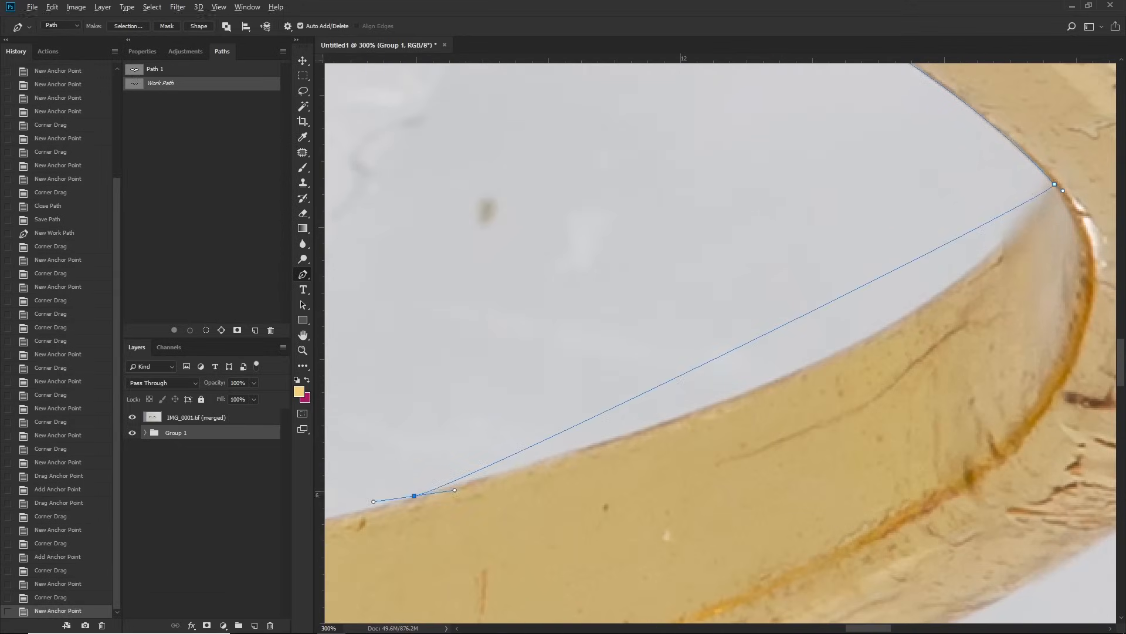
left_click_drag(1064, 190, 953, 364)
left_click_drag(350, 359, 742, 285)
Step: Extend the path to the middle of the lower band and fit the segment to its inner edge with an added anchor point
key("z")
left_click(737, 335, "alt")
left_click(736, 335, "alt")
left_click(737, 334, "alt")
left_click(736, 335, "alt")
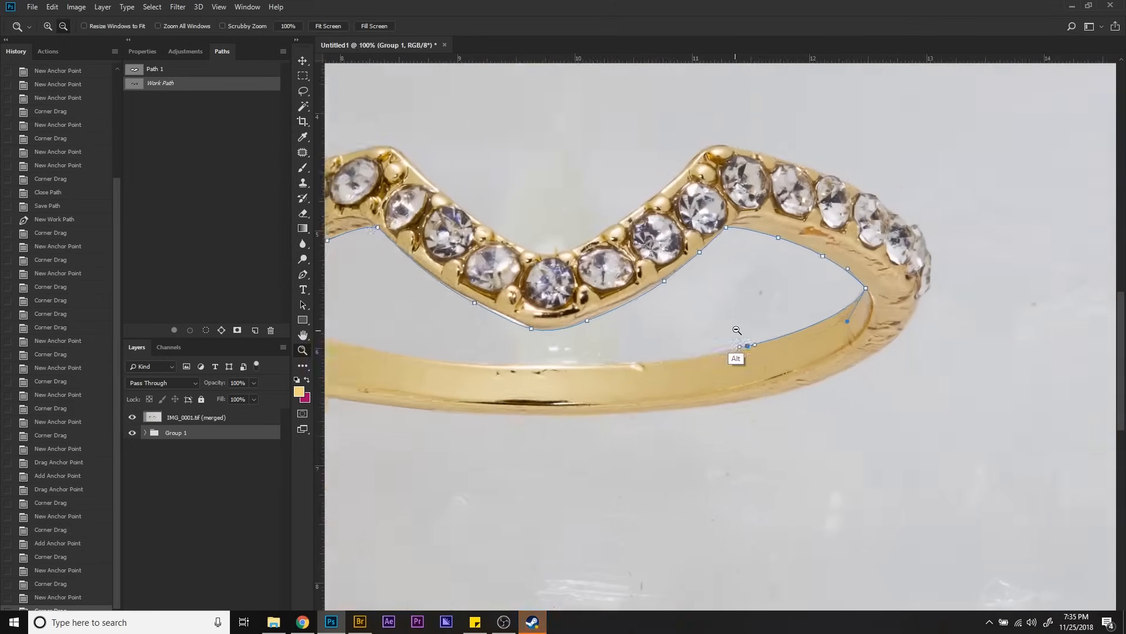
left_click_drag(693, 316, 818, 288)
left_click(879, 320)
left_click(880, 319)
left_click(880, 319)
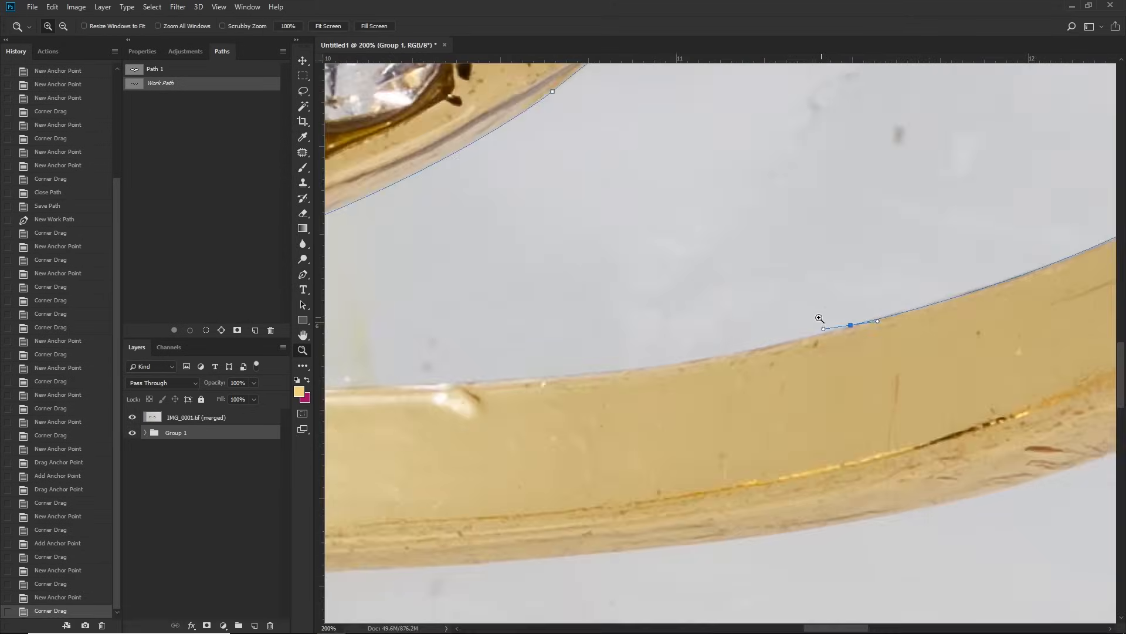
key("p")
left_click_drag(564, 335, 892, 295)
left_click(417, 351)
scroll(483, 353, "right", 4)
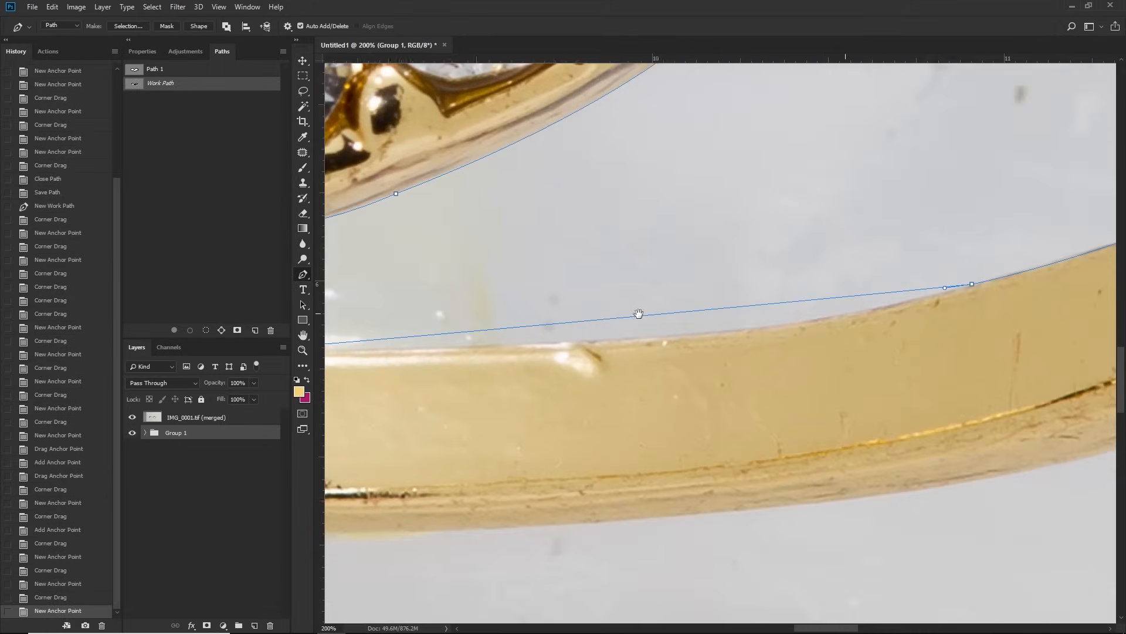
left_click(776, 305)
left_click_drag(776, 305, 768, 325)
mouse_move(698, 329)
left_mouse_down()
mouse_move(756, 319)
mouse_move(698, 336)
left_mouse_up()
Step: Extend the path along the lower band's left part and pull an added anchor point onto the inner edge
left_click_drag(503, 311, 845, 311)
left_click(457, 284)
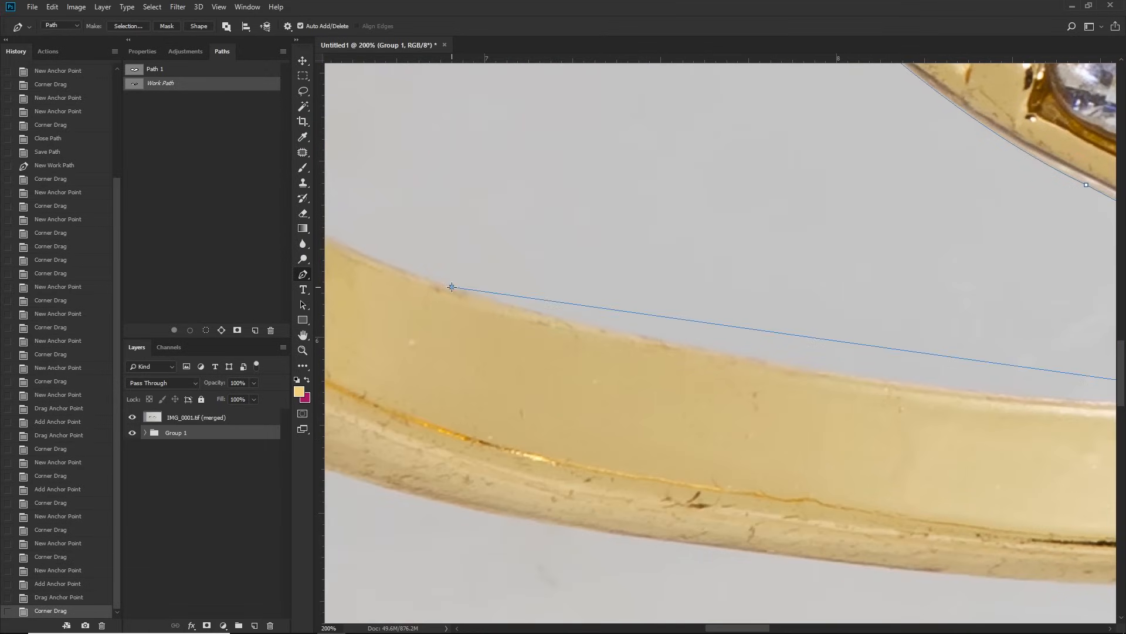
left_click_drag(679, 327, 541, 305)
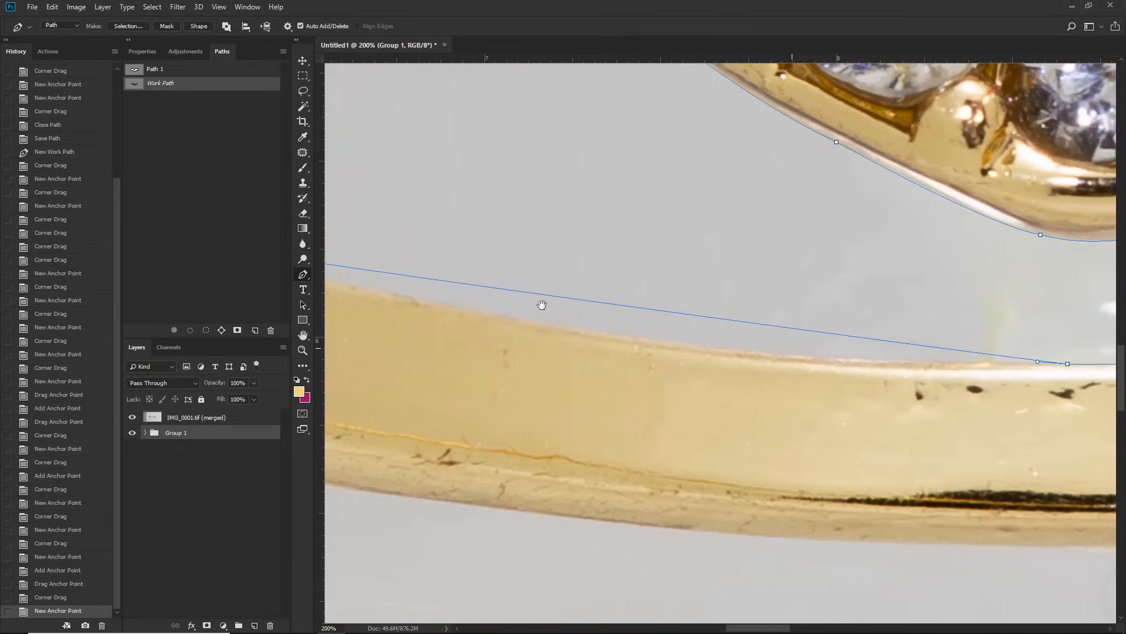
left_click(629, 306)
left_click_drag(630, 310, 615, 339)
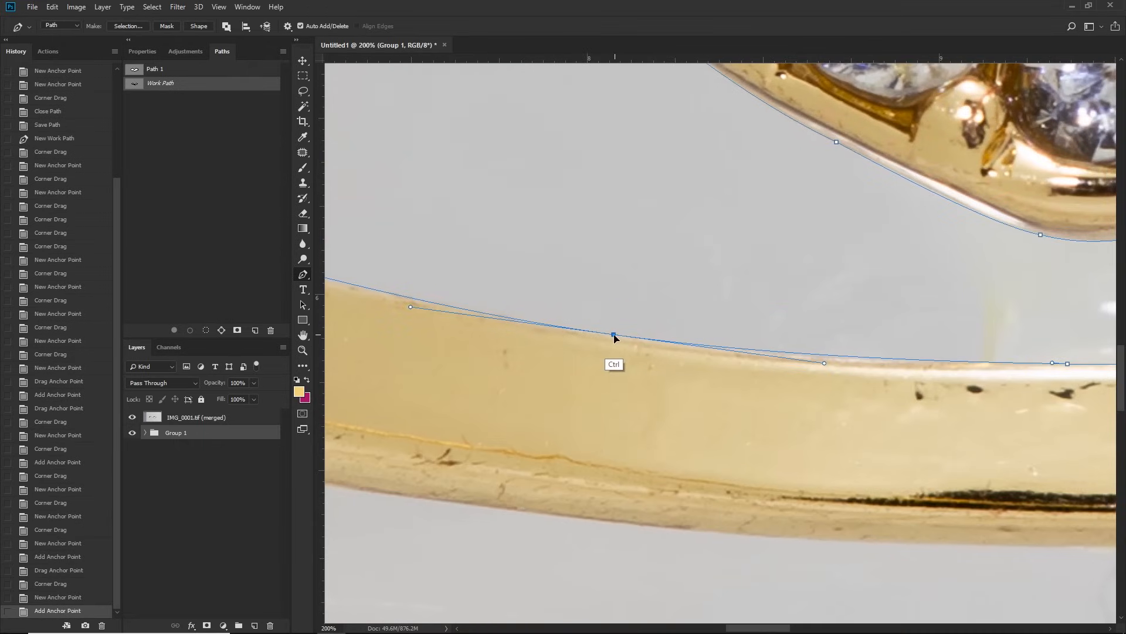
left_click_drag(458, 262, 757, 311)
Step: Close the inner path at its starting anchor, save it as Path 2 and deselect it
left_click_drag(510, 223, 867, 402)
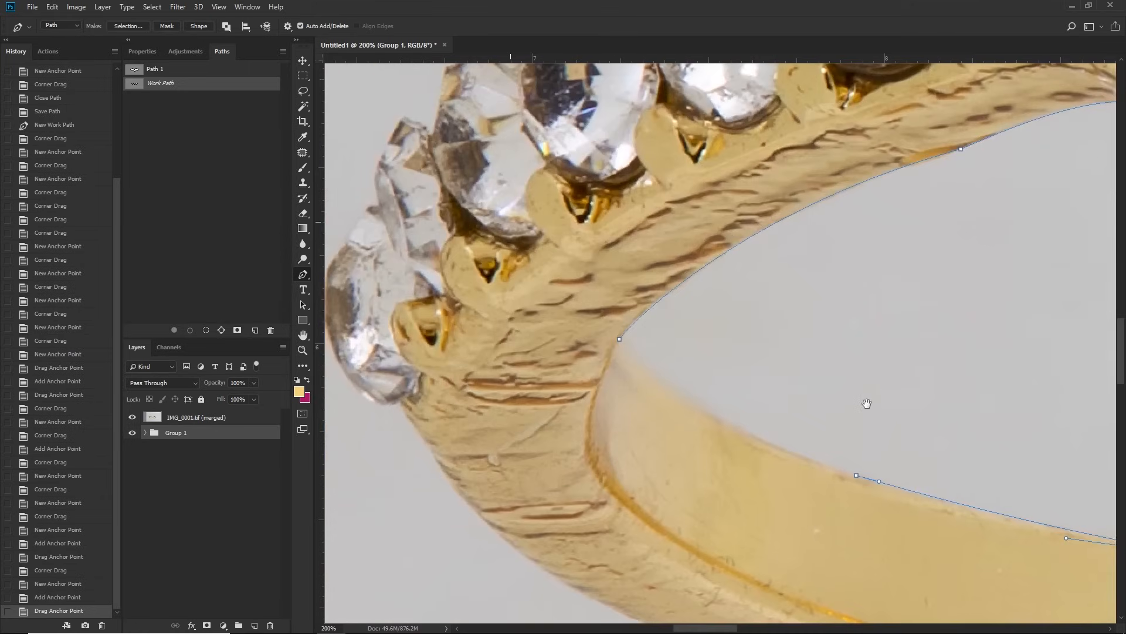
left_click_drag(621, 339, 605, 285)
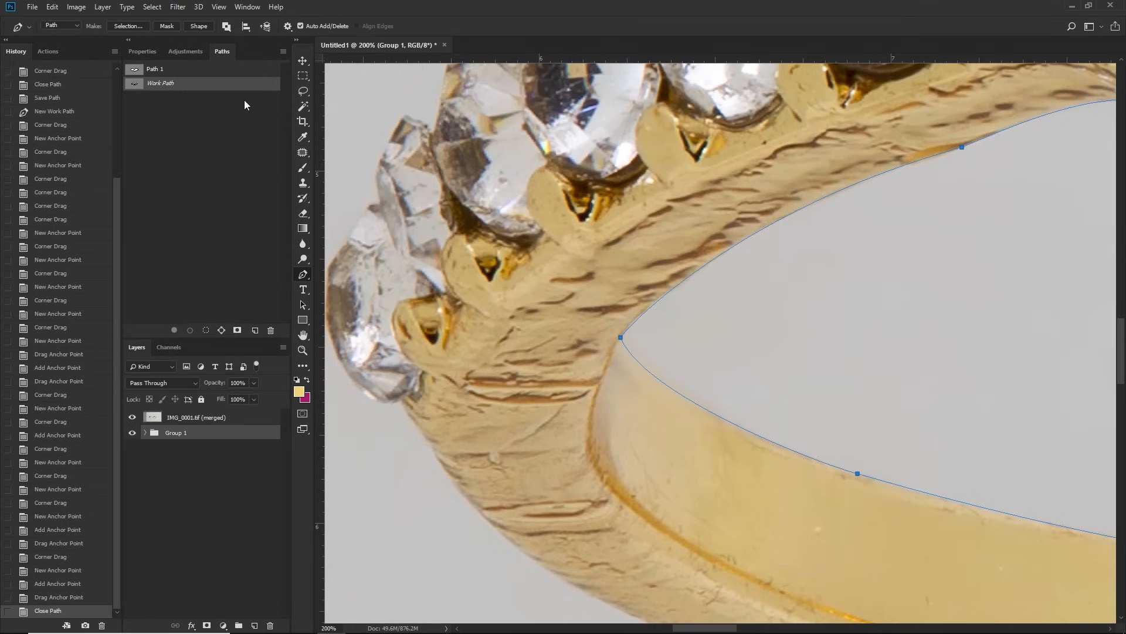
left_click(283, 52)
left_click(302, 57)
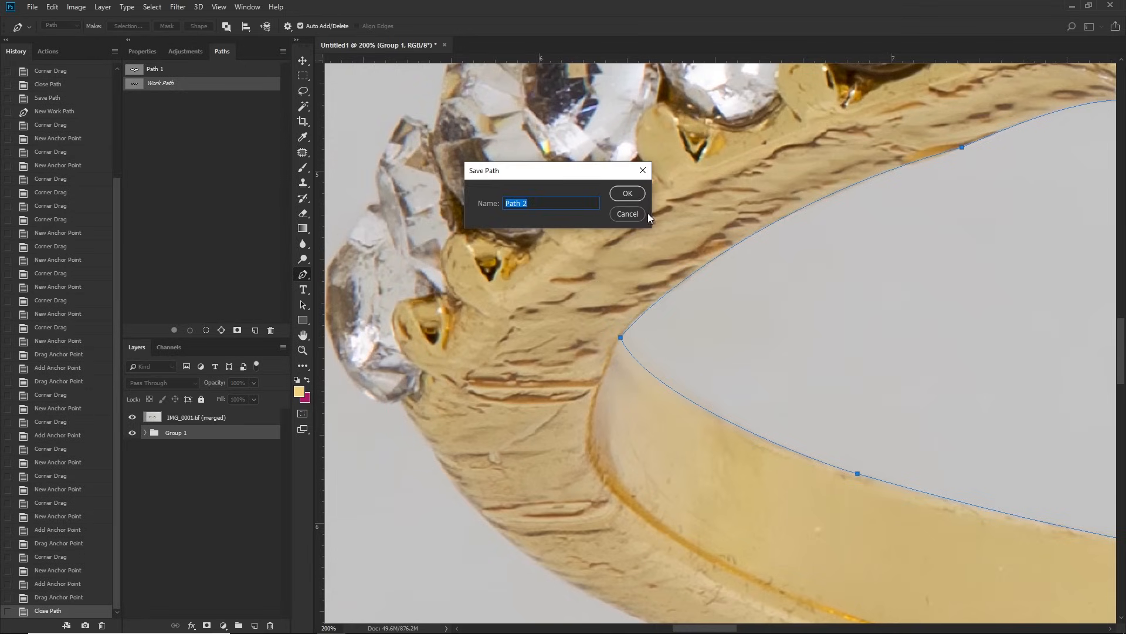
left_click(812, 201, "alt")
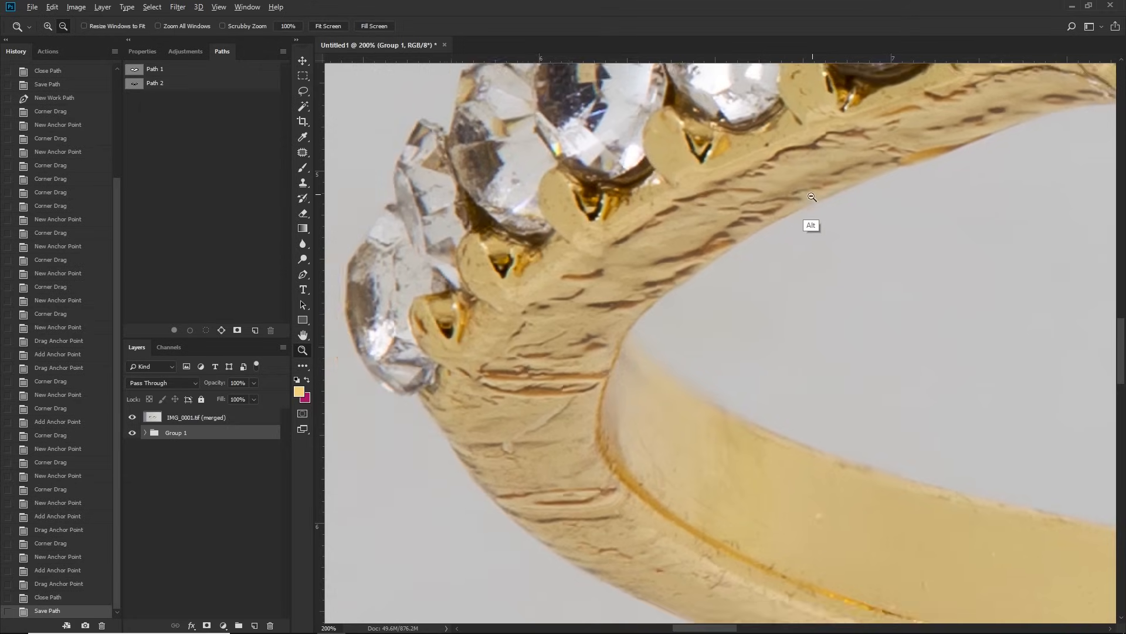
Step: Add a new empty layer at the top of the layer stack
left_click(812, 201, "alt")
left_click_drag(902, 220, 593, 256)
left_click(744, 249, "alt")
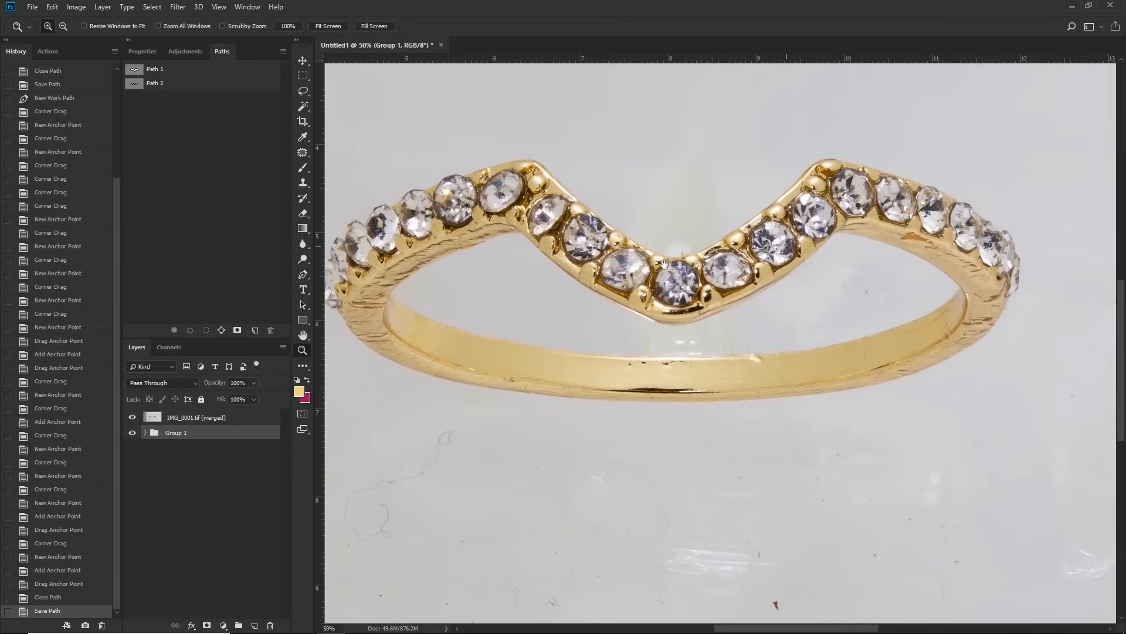
left_click_drag(674, 262, 699, 259)
left_click(249, 508)
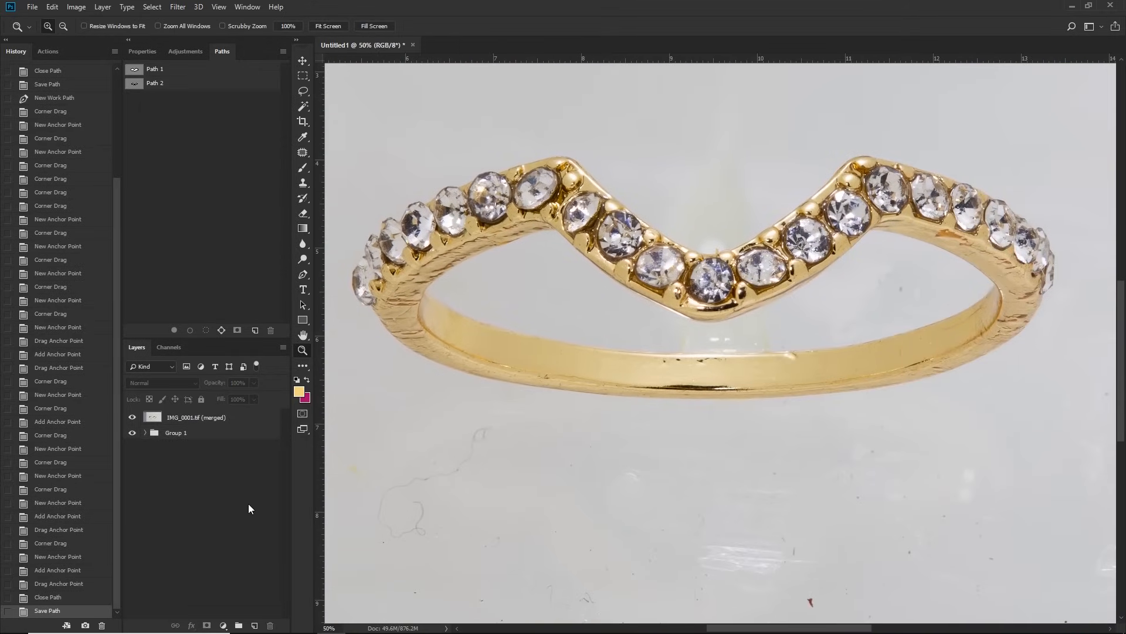
left_click(255, 625)
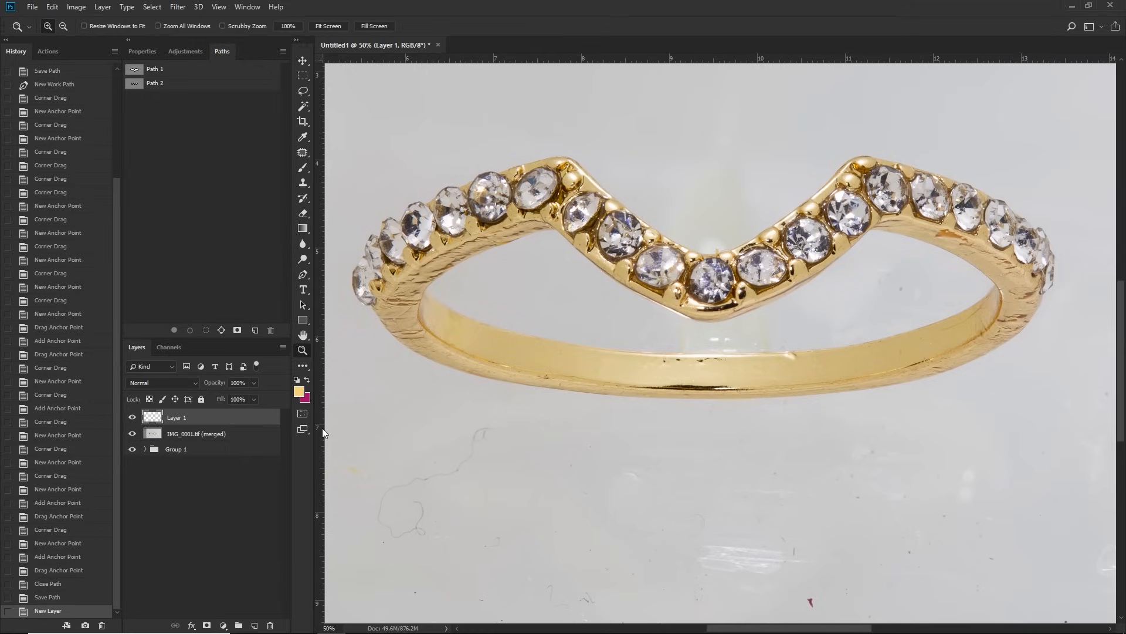
Step: Load Path 1 and Path 2 together as a selection, mask Layer 1 with it and invert the mask
left_click(235, 69)
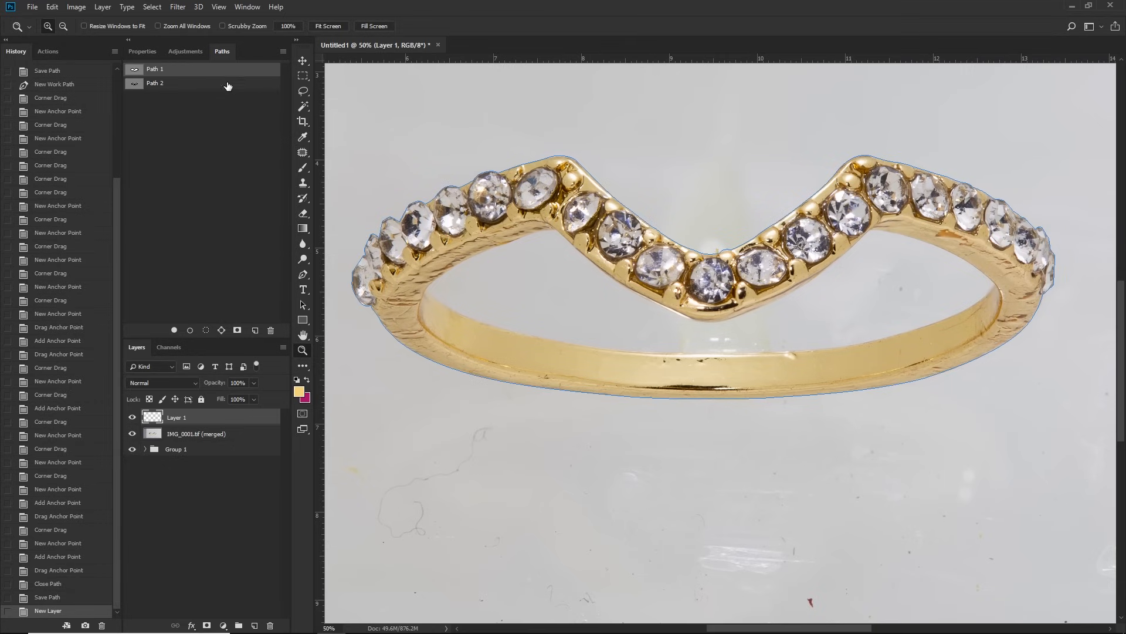
left_click(217, 84, "shift")
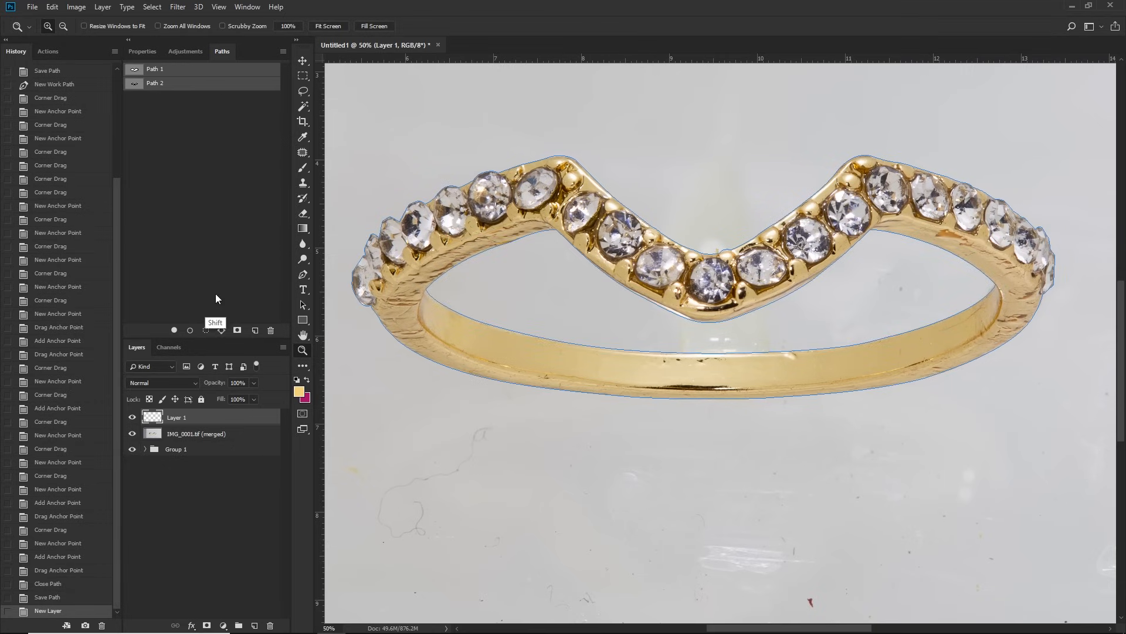
left_click(206, 331)
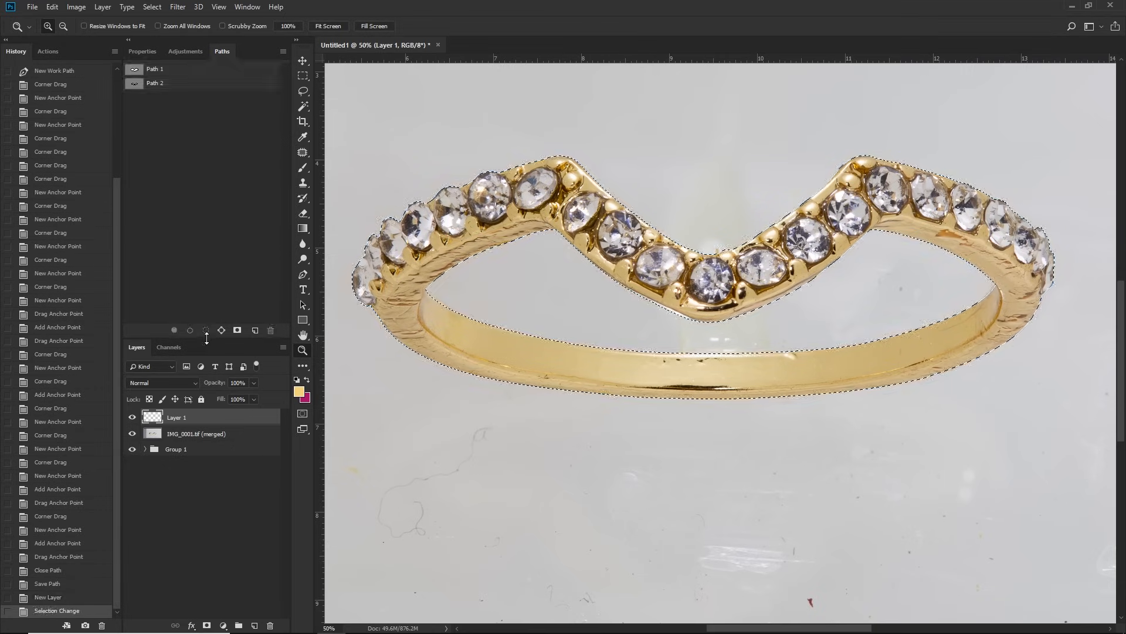
left_click(207, 625)
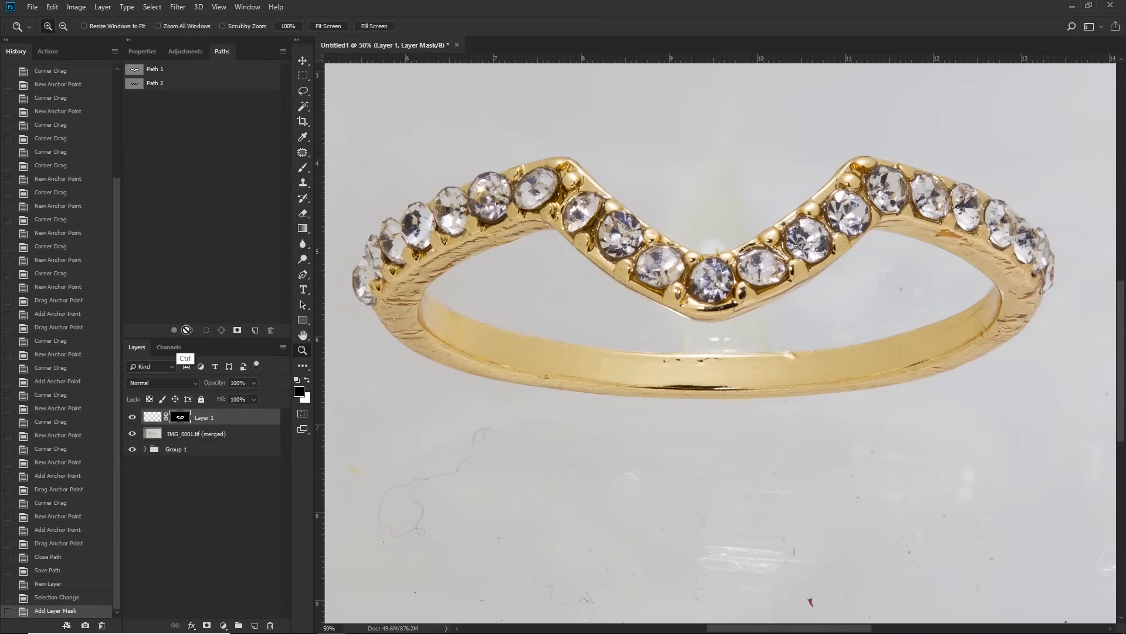
key("ctrl+i")
Step: Fill Layer 1's content, not its mask, with white to make a pure white background around the ring
left_click(150, 419)
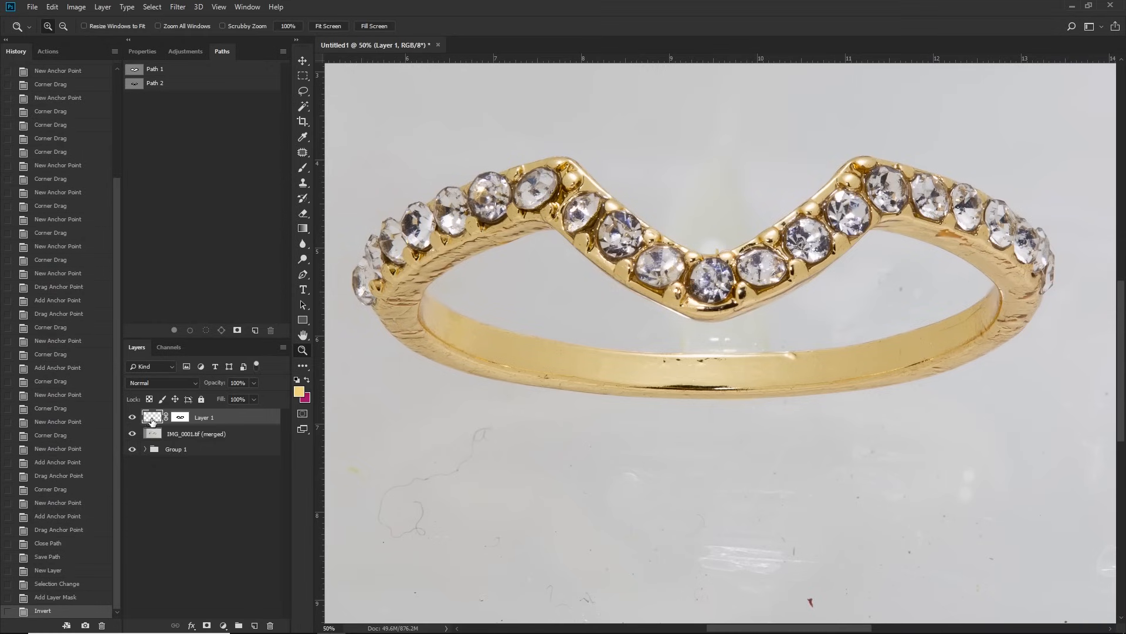
key("shift+F5")
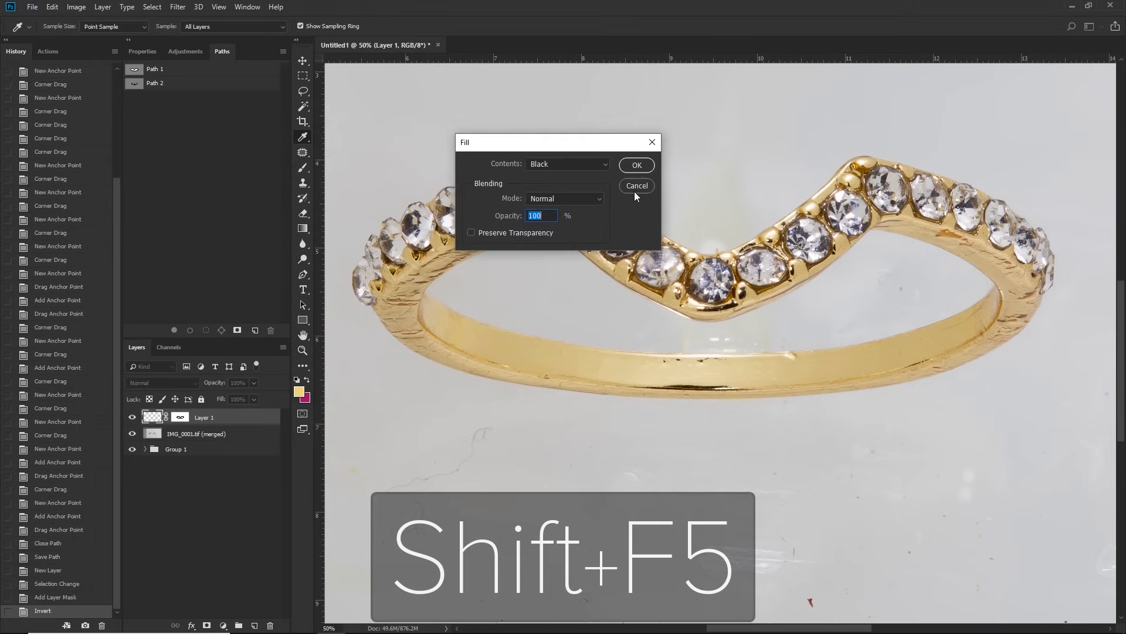
left_click(567, 164)
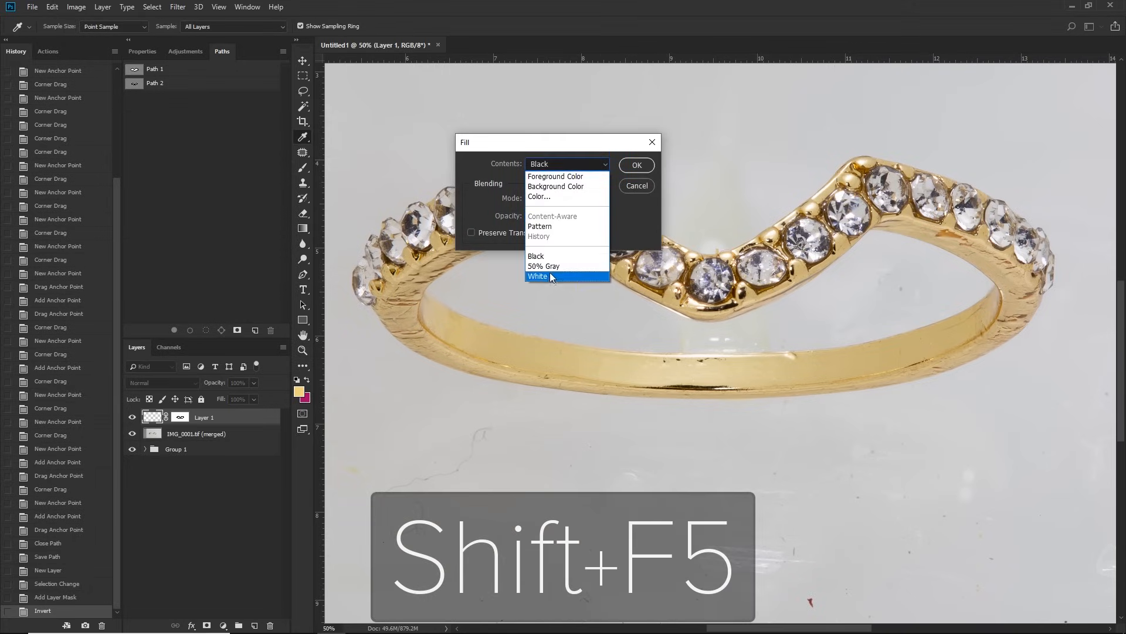
left_click(548, 277)
left_click(646, 165)
key("z")
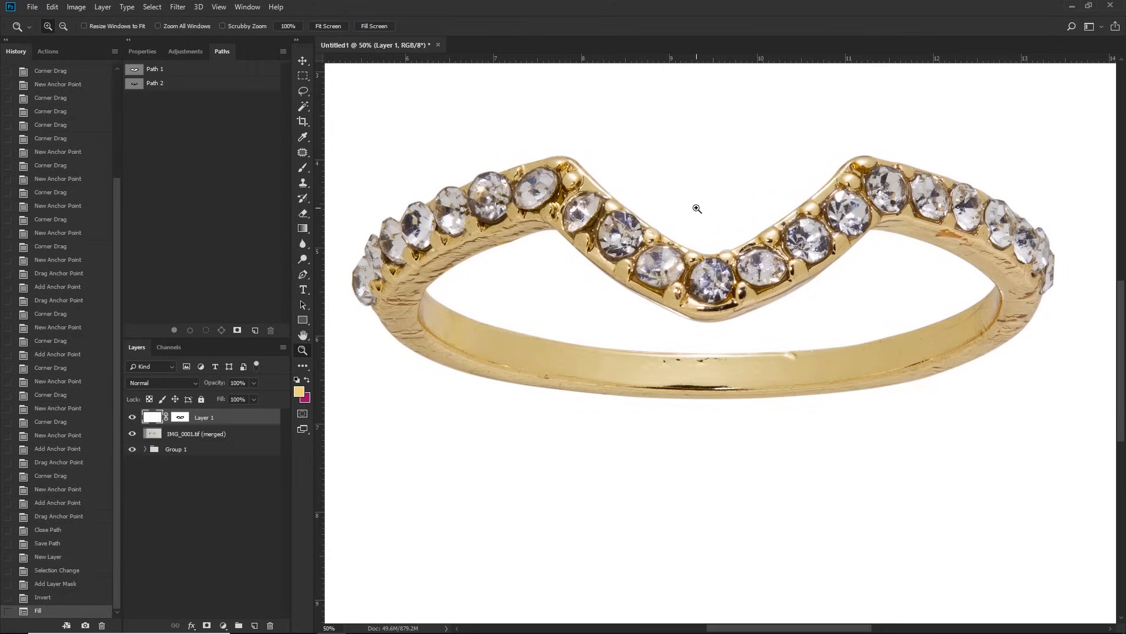
key("alt")
left_click(703, 212, "alt")
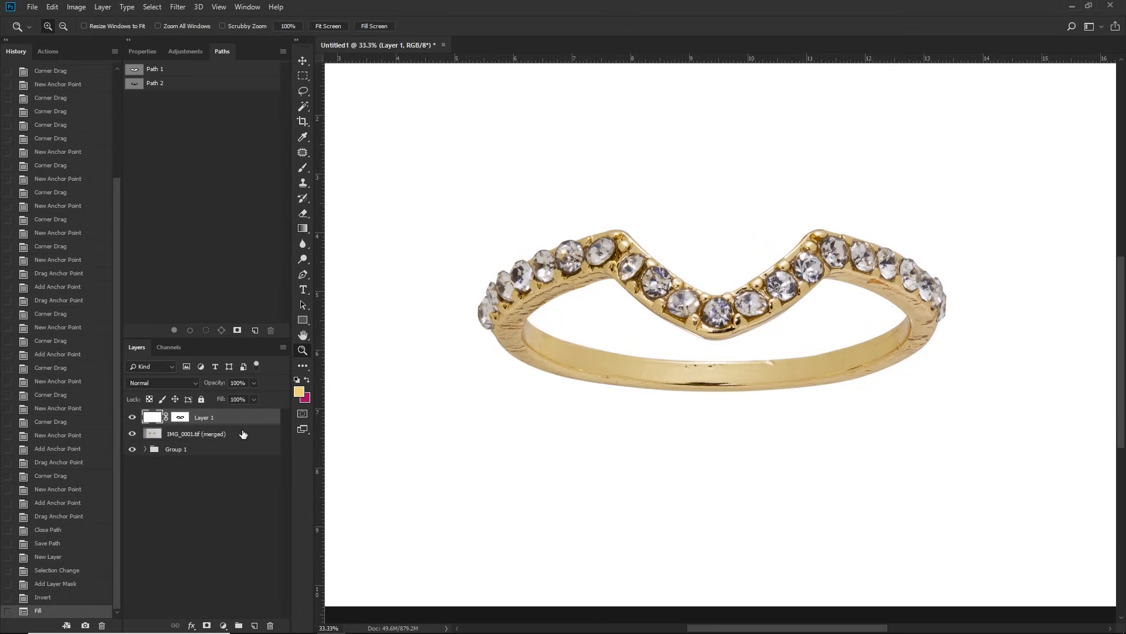
Step: Select the IMG_0001.tif (merged) layer and save the document as Front.tif
left_click(206, 434)
left_click(711, 277)
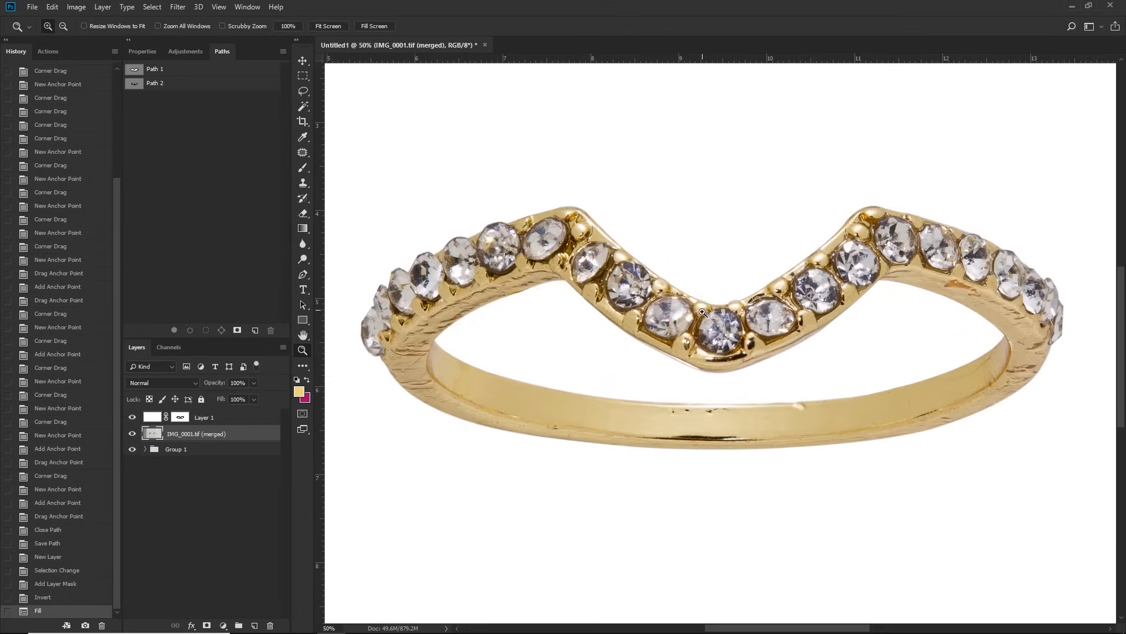
left_click(712, 277)
left_click_drag(702, 382, 737, 363)
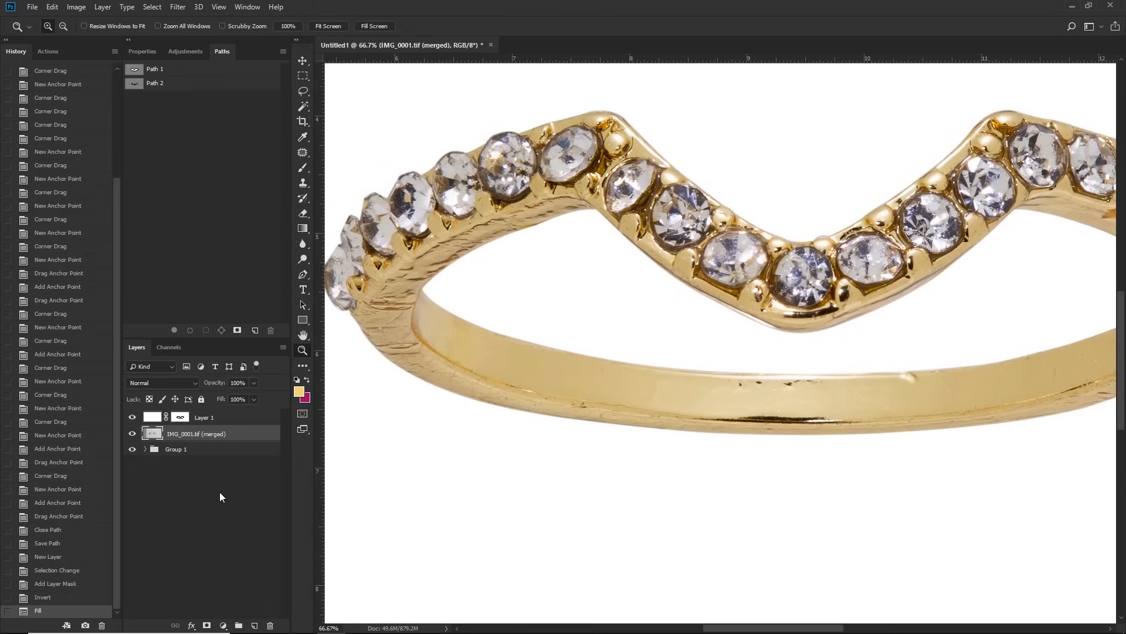
left_click_drag(775, 274, 788, 323)
left_click(809, 346, "alt")
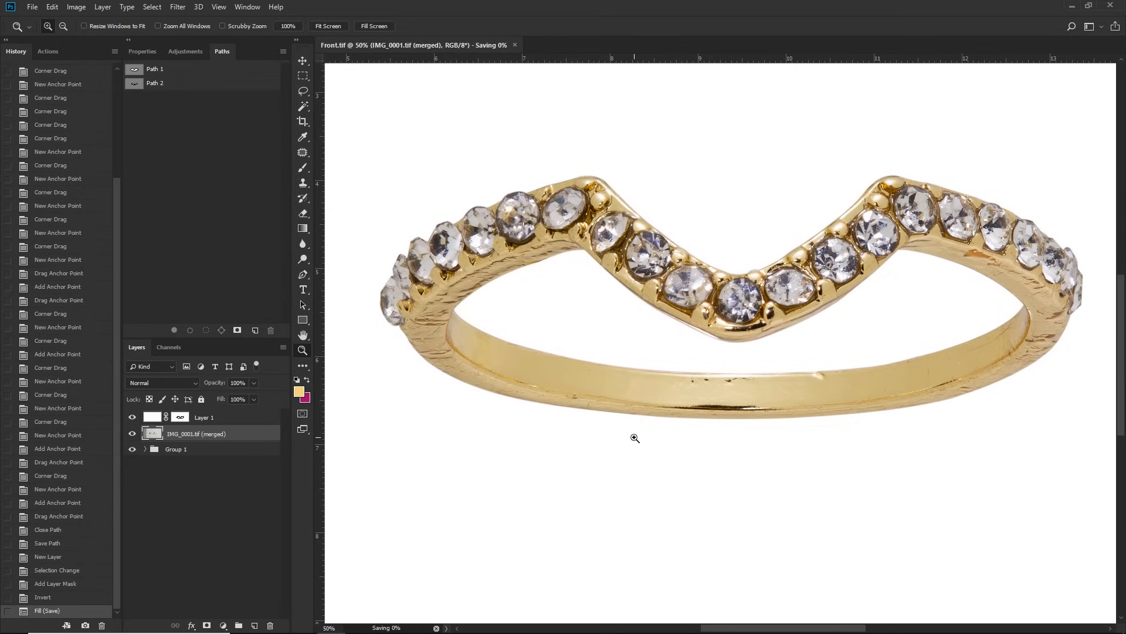
Step: Add a new layer directly above the merged ring layer and set its blend mode to Lighten
key("ctrl+shift+alt+n")
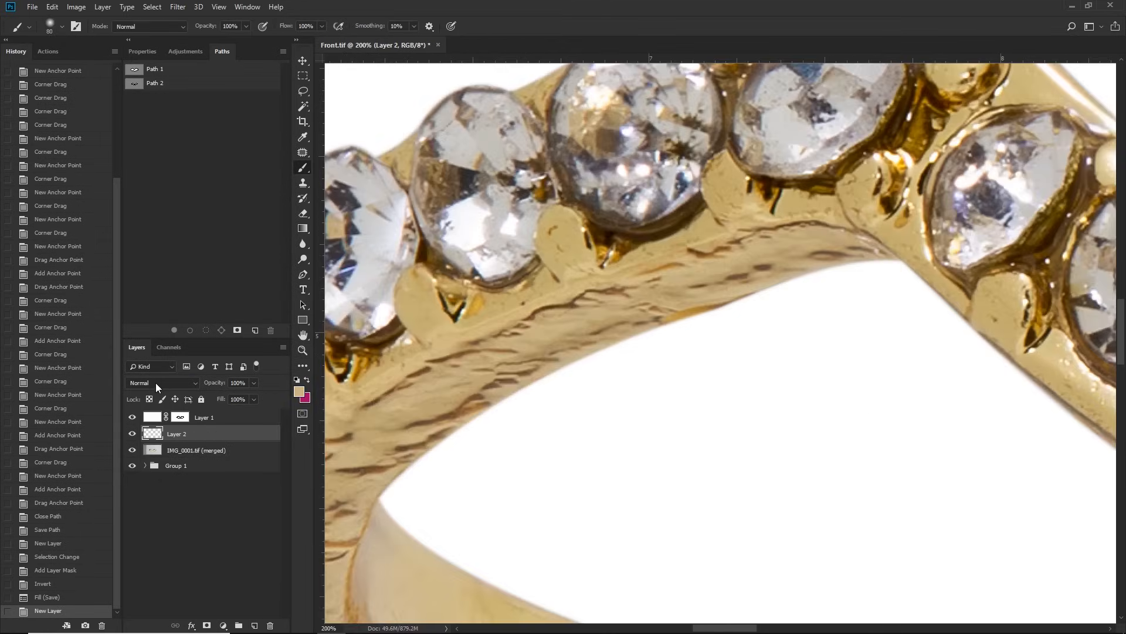
left_click(156, 382)
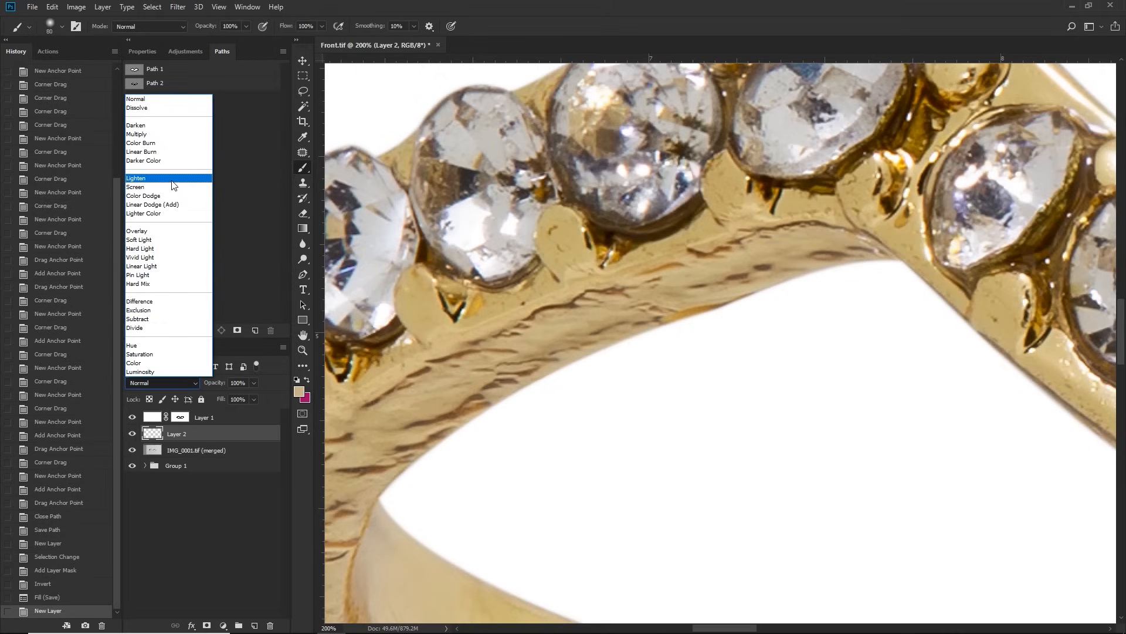
key("Escape")
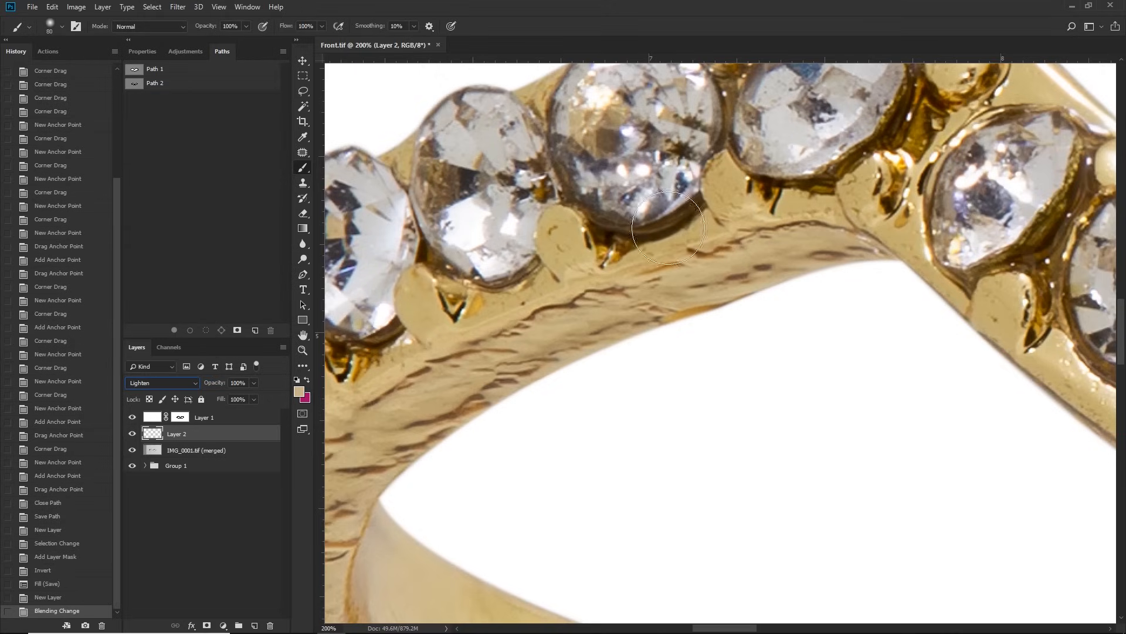
Step: Sample a gold tone from the band below the stones and paint over the dark scratches on its textured side
left_click(763, 254, "alt")
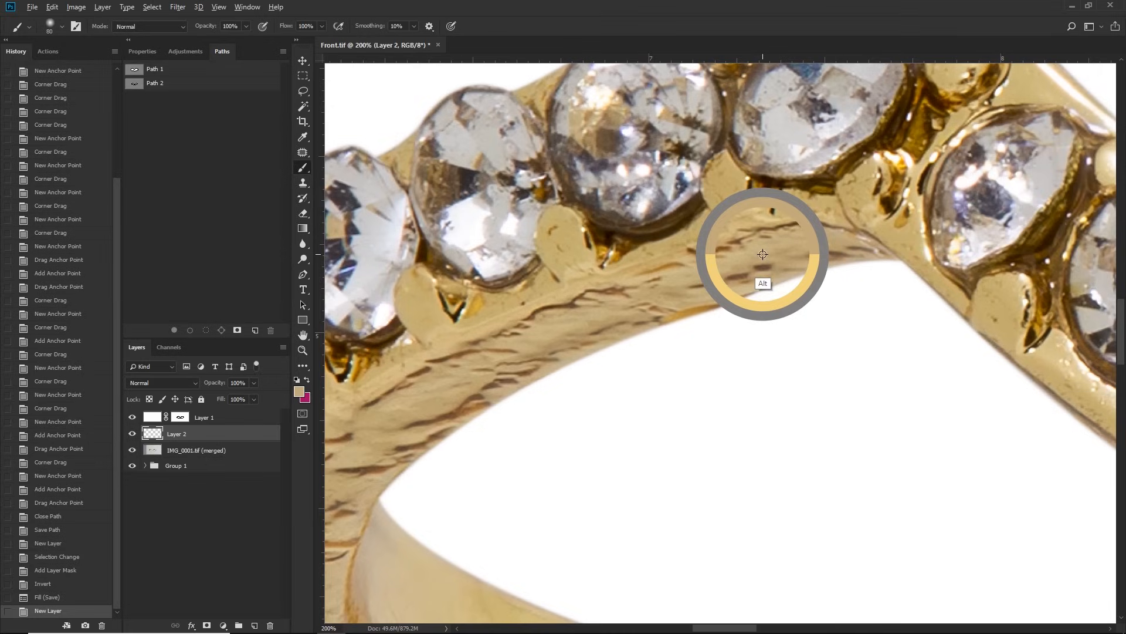
mouse_move(777, 264)
left_mouse_down()
mouse_move(698, 284)
mouse_move(815, 258)
mouse_move(822, 246)
mouse_move(871, 254)
left_mouse_up()
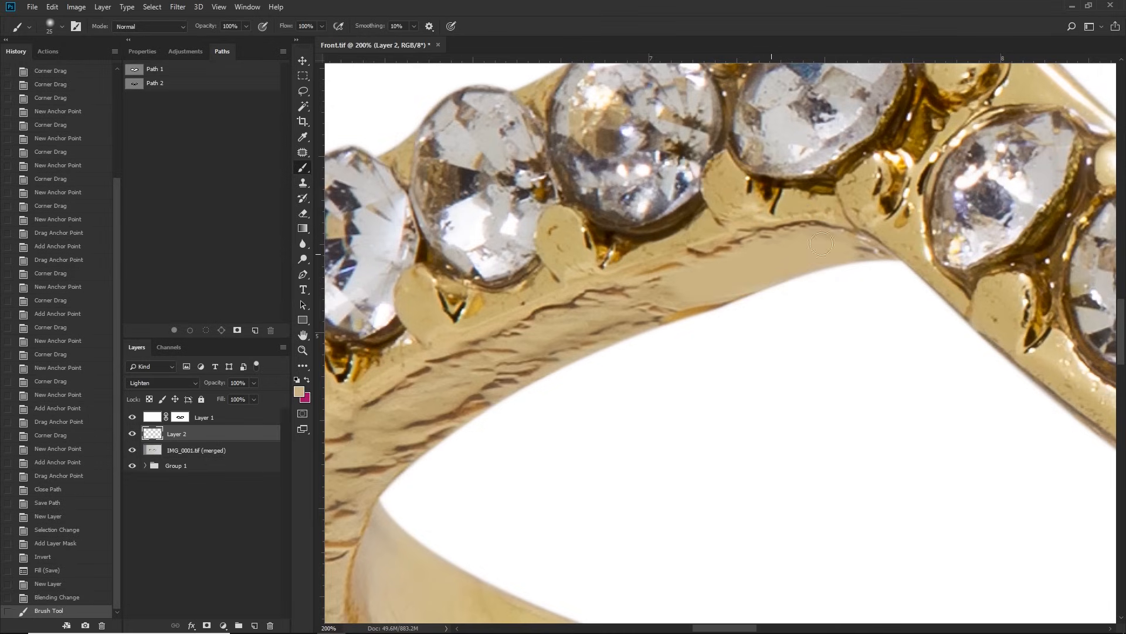
left_click_drag(761, 252, 612, 289)
mouse_move(704, 270)
left_mouse_down()
mouse_move(571, 340)
mouse_move(593, 329)
left_mouse_up()
left_click_drag(655, 298, 825, 232)
mouse_move(757, 282)
left_mouse_down()
mouse_move(666, 311)
mouse_move(791, 221)
mouse_move(519, 356)
mouse_move(676, 312)
mouse_move(635, 332)
left_mouse_up()
left_click_drag(699, 306, 803, 231)
mouse_move(713, 271)
left_mouse_down()
mouse_move(587, 355)
mouse_move(622, 297)
mouse_move(589, 318)
mouse_move(509, 431)
left_mouse_up()
mouse_move(583, 325)
left_mouse_down()
mouse_move(667, 314)
mouse_move(578, 414)
left_mouse_up()
mouse_move(638, 349)
left_mouse_down()
mouse_move(558, 451)
mouse_move(634, 308)
left_mouse_up()
Step: Enlarge the brush and even out the broad rough gold surfaces of the band with sampled tones on Layer 2
key("]")
key("]")
key("]")
key("]")
key("]")
key("]")
left_click_drag(579, 343, 555, 398)
mouse_move(587, 311)
left_mouse_down()
mouse_move(575, 309)
mouse_move(622, 378)
left_mouse_up()
mouse_move(640, 352)
left_mouse_down()
mouse_move(636, 461)
mouse_move(692, 487)
left_mouse_up()
left_click_drag(696, 488, 665, 489)
left_click_drag(678, 329, 562, 187)
left_click_drag(634, 401, 904, 448)
left_click_drag(860, 464, 602, 347)
mouse_move(698, 375)
left_mouse_down()
mouse_move(915, 400)
mouse_move(555, 322)
left_mouse_up()
left_click_drag(486, 306, 957, 375)
left_click_drag(960, 380, 537, 330)
left_click_drag(520, 313, 924, 326)
left_click_drag(933, 328, 689, 346)
mouse_move(558, 339)
left_mouse_down()
mouse_move(937, 319)
mouse_move(677, 354)
left_mouse_up()
left_click_drag(610, 364, 933, 317)
mouse_move(938, 314)
left_mouse_down()
mouse_move(631, 396)
mouse_move(933, 312)
left_mouse_up()
left_click_drag(938, 307, 703, 398)
mouse_move(740, 365)
left_mouse_down()
mouse_move(903, 264)
mouse_move(956, 197)
left_mouse_up()
left_click_drag(962, 185, 855, 376)
mouse_move(874, 320)
left_mouse_down()
mouse_move(806, 340)
mouse_move(740, 474)
mouse_move(570, 574)
left_mouse_up()
left_click_drag(815, 347, 844, 403)
mouse_move(822, 373)
left_mouse_down()
mouse_move(785, 269)
mouse_move(763, 252)
left_mouse_up()
mouse_move(725, 253)
left_mouse_down()
mouse_move(905, 340)
mouse_move(895, 335)
left_mouse_up()
Step: Reduce the brush size and paint over the remaining scratches and dark marks along the band
key("bracketleft")
key("bracketleft")
left_click_drag(845, 294, 660, 198)
left_click_drag(692, 206, 1002, 372)
mouse_move(1002, 372)
left_mouse_down()
mouse_move(794, 263)
mouse_move(475, 180)
left_mouse_up()
mouse_move(527, 184)
left_mouse_down()
mouse_move(622, 200)
mouse_move(875, 292)
mouse_move(1024, 441)
mouse_move(1022, 451)
left_mouse_up()
left_click_drag(773, 564, 809, 402)
left_click(781, 479, "alt")
mouse_move(873, 385)
left_mouse_down()
mouse_move(945, 274)
mouse_move(839, 449)
left_mouse_up()
left_click_drag(589, 545, 846, 362)
mouse_move(541, 405)
left_mouse_down()
mouse_move(857, 330)
mouse_move(980, 320)
left_mouse_up()
left_click(637, 334, "alt")
left_click_drag(625, 322, 711, 329)
left_click(711, 329, "alt")
left_click_drag(702, 286, 707, 313)
left_click_drag(569, 293, 815, 298)
Step: Blend the band's inner surface with a smaller brush at 30% opacity, and restore the opacity to 100%
key("3")
key("[")
left_click_drag(673, 301, 918, 293)
left_click_drag(505, 281, 896, 306)
left_click_drag(628, 277, 799, 324)
left_click(756, 327, "alt")
key("0")
left_click_drag(341, 173, 638, 264)
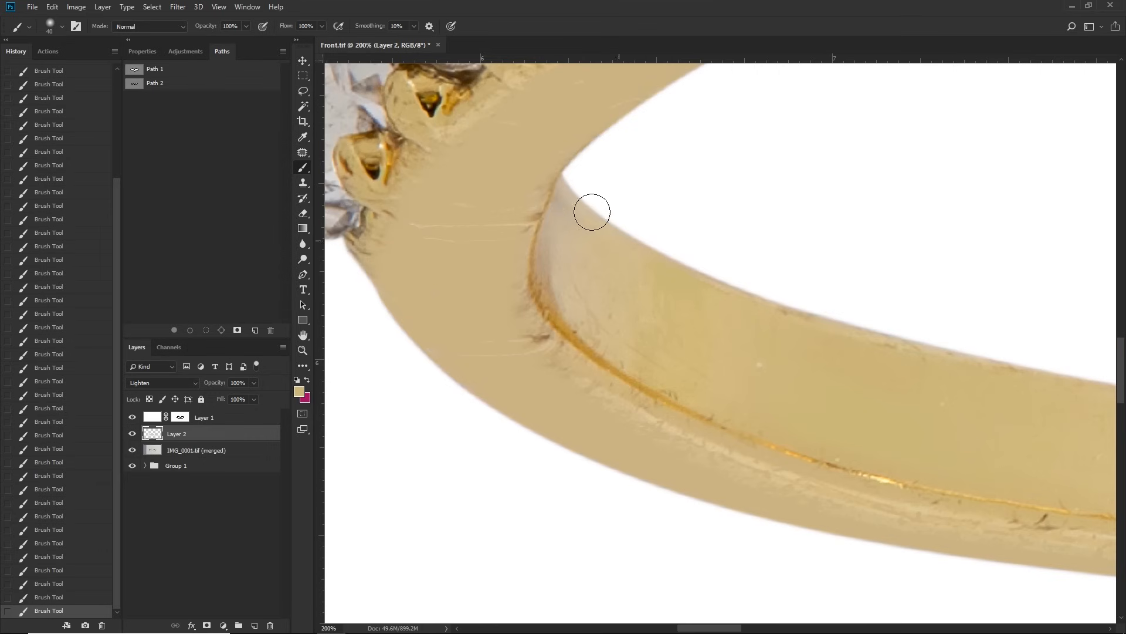
Step: Compare the ring before and after retouching by toggling Layer 2's visibility
left_click(134, 434)
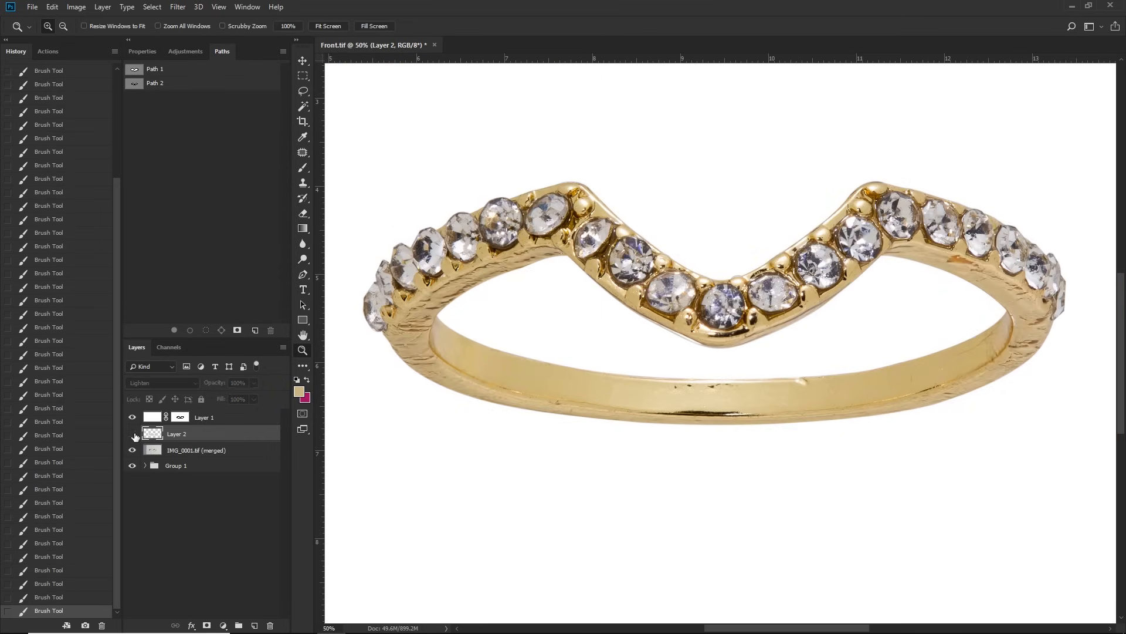
left_click(135, 433)
left_click(136, 435)
left_click(137, 434)
left_click(137, 434)
left_click(137, 435)
left_click(137, 434)
left_click(137, 434)
left_click(136, 435)
left_click(138, 435)
left_click(138, 434)
left_click(138, 435)
Step: Set the brush opacity to 50% and paint out blemishes on the gold prongs around the central stones
scroll(745, 348, "up", 4)
key("b")
key("5")
mouse_move(725, 273)
left_mouse_down()
mouse_move(749, 261)
mouse_move(608, 295)
mouse_move(537, 289)
left_mouse_up()
mouse_move(813, 179)
left_mouse_down()
mouse_move(800, 214)
mouse_move(798, 197)
left_mouse_up()
left_click_drag(672, 218, 996, 342)
left_click_drag(736, 295, 739, 330)
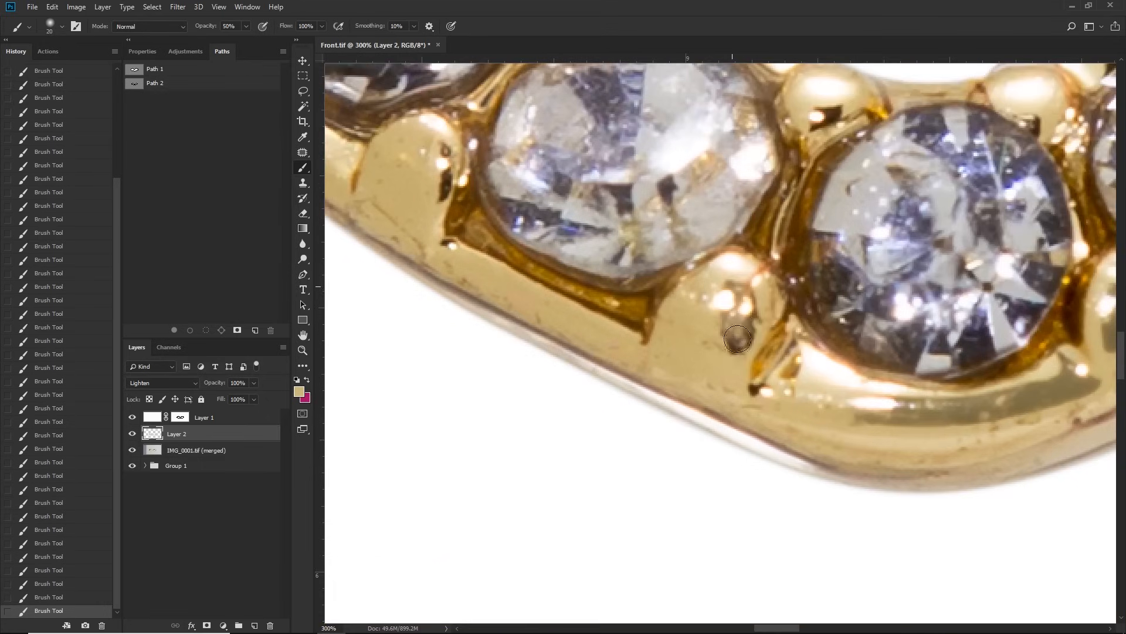
Step: Smooth the dark specks on the other prongs and the gold edges around the stones with sampled gold
left_click_drag(633, 235, 773, 443)
left_click_drag(573, 377, 580, 396)
left_click_drag(709, 215, 722, 209)
left_click_drag(979, 318, 957, 331)
left_click_drag(586, 234, 953, 407)
mouse_move(703, 381)
left_mouse_down()
mouse_move(702, 357)
mouse_move(693, 403)
left_mouse_up()
left_click_drag(558, 231, 701, 405)
left_click_drag(628, 359, 627, 368)
left_click_drag(598, 362, 903, 350)
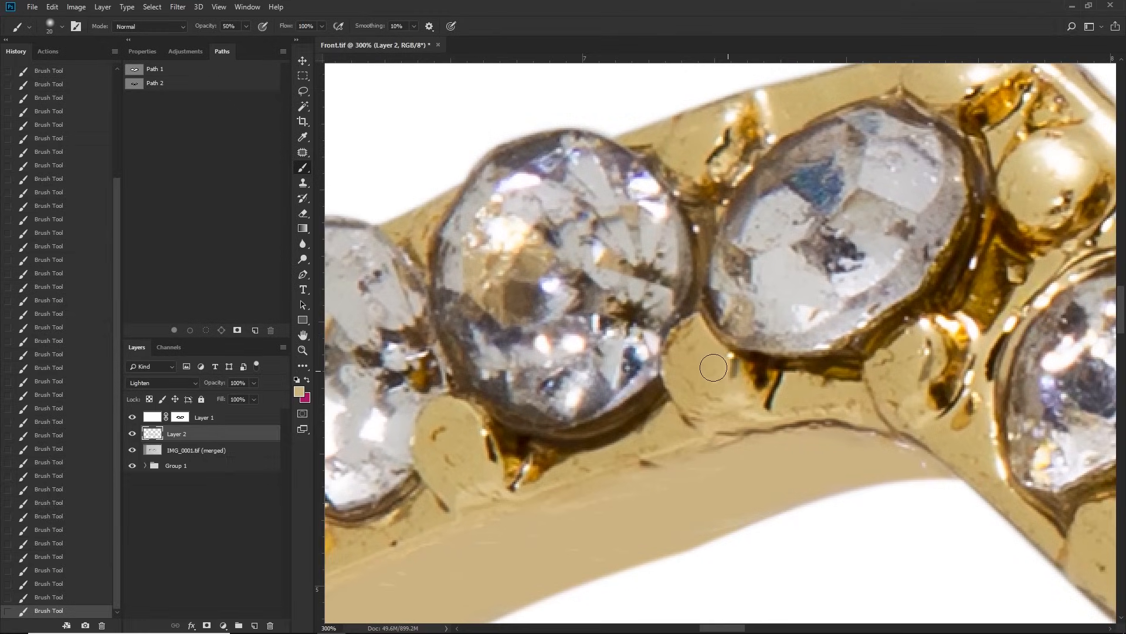
left_click_drag(734, 368, 769, 394)
left_click_drag(684, 370, 993, 347)
Step: Smooth the gold bead just below the ring's right peak at 500% zoom, resampling light and darker gold tones
key("z")
left_click(912, 358, "alt")
left_click(911, 364, "alt")
left_click(912, 366, "alt")
left_click_drag(911, 366, 744, 341)
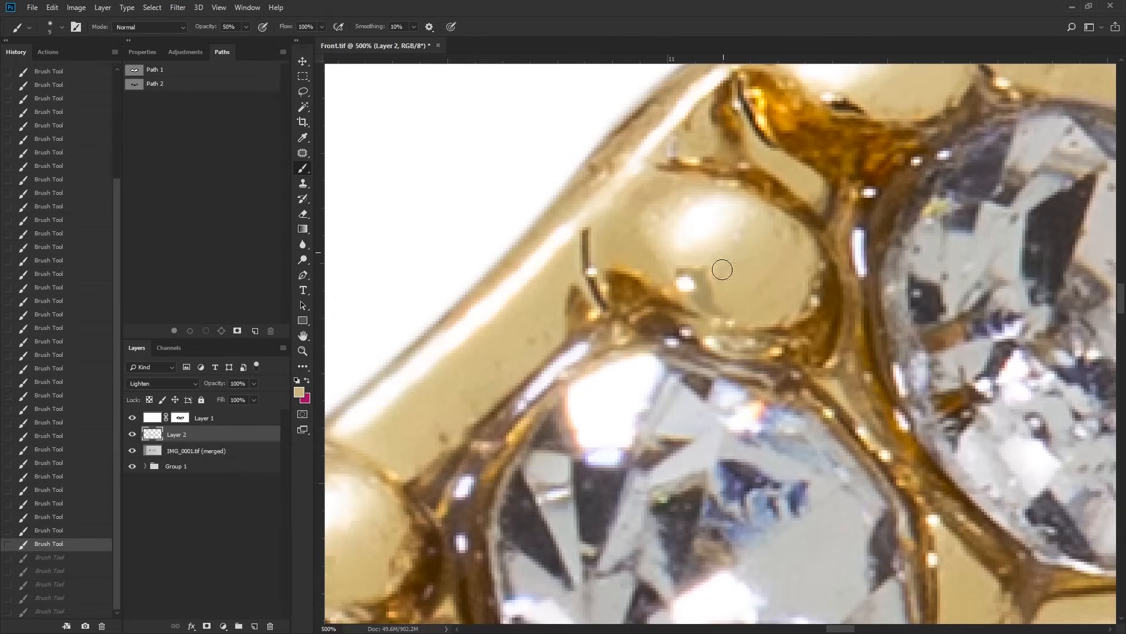
left_click(723, 269)
mouse_move(752, 299)
left_mouse_down()
mouse_move(1009, 197)
mouse_move(824, 194)
mouse_move(867, 205)
left_mouse_up()
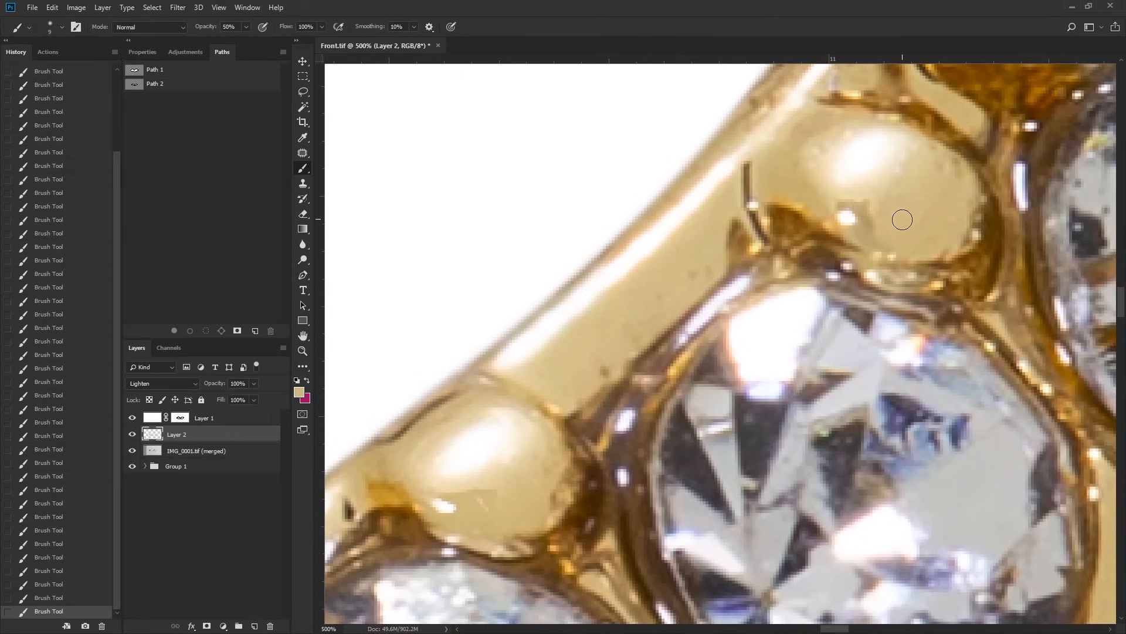
left_click(877, 193, "alt")
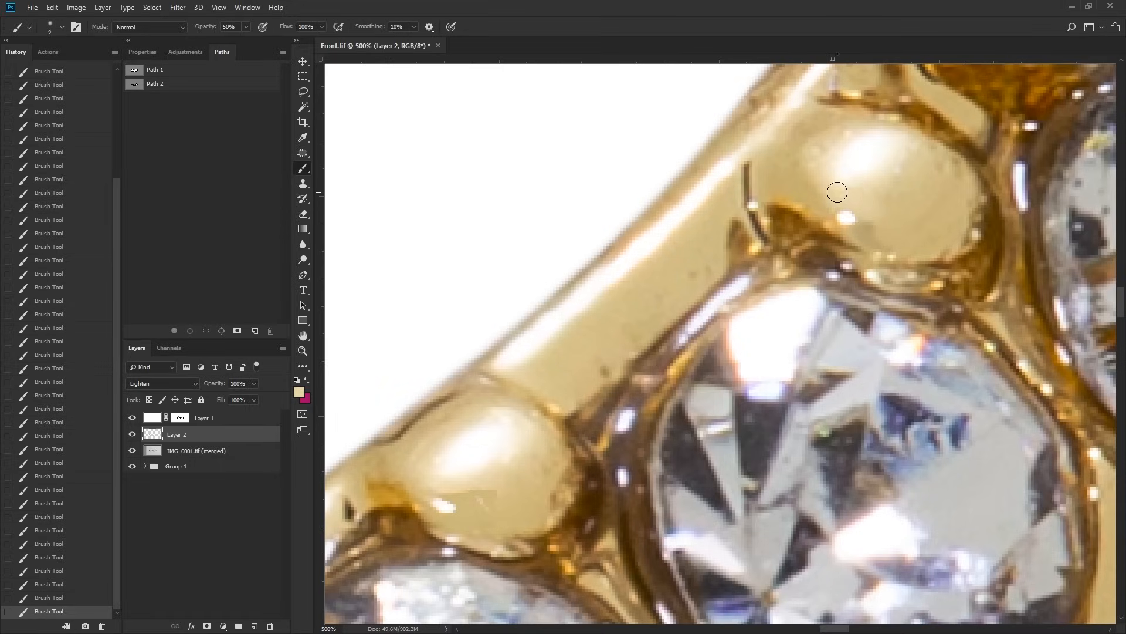
left_click(911, 218, "alt")
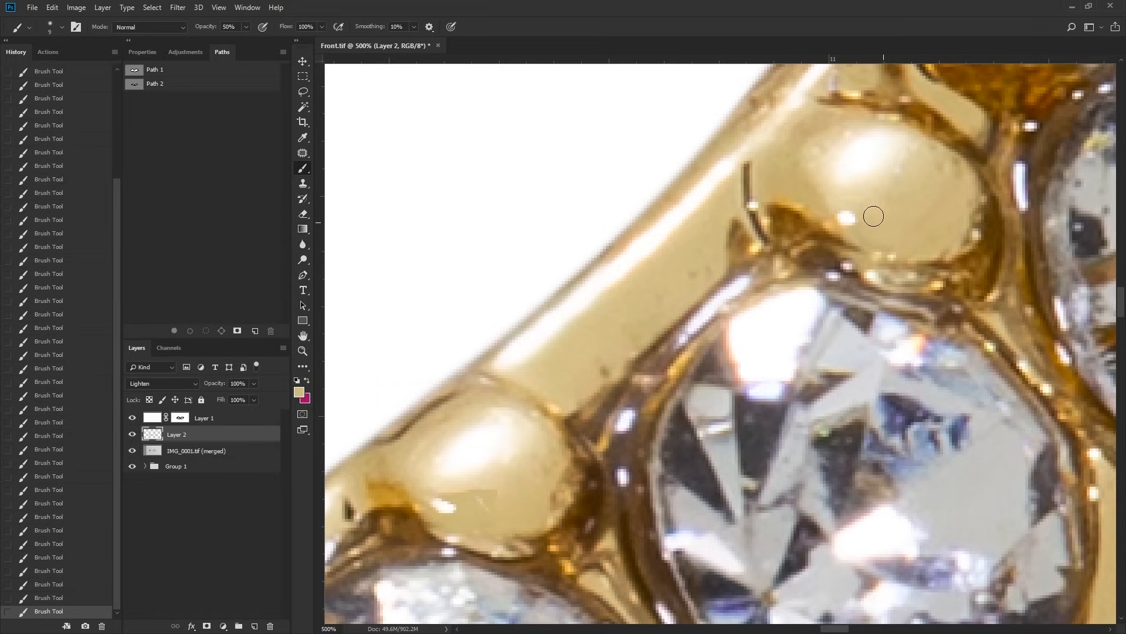
Step: Smooth the next bead down the upper rail with sampled gold tones, covering the patch beside its highlight
left_click_drag(634, 341, 685, 315)
left_click_drag(525, 354, 760, 224)
left_click(767, 323, "alt")
left_click_drag(750, 336, 743, 329)
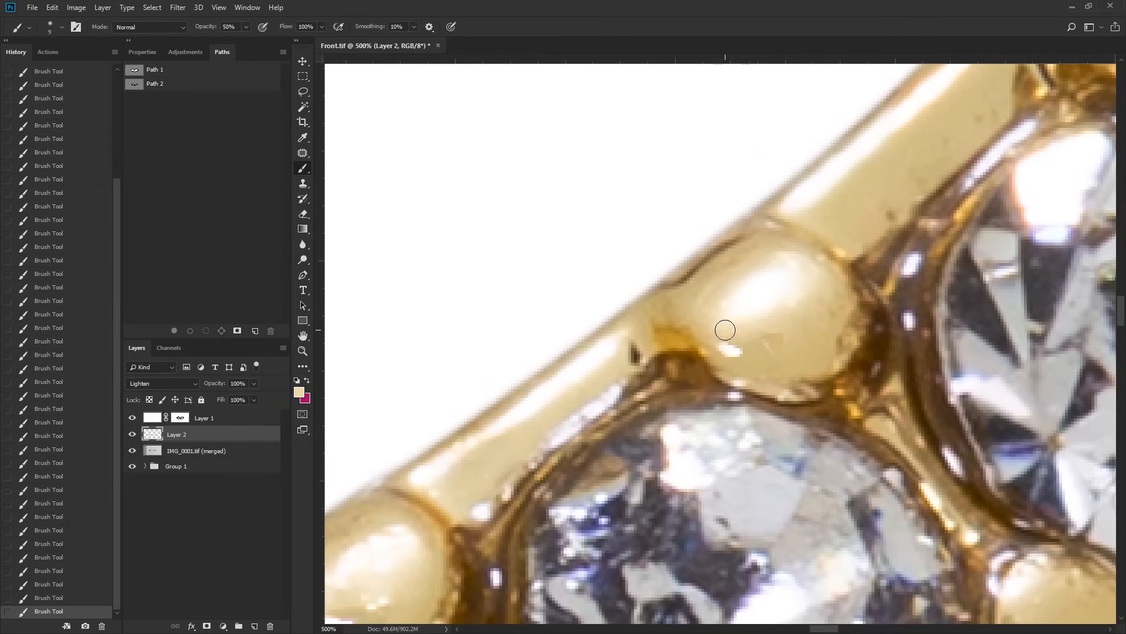
left_click(801, 352, "alt")
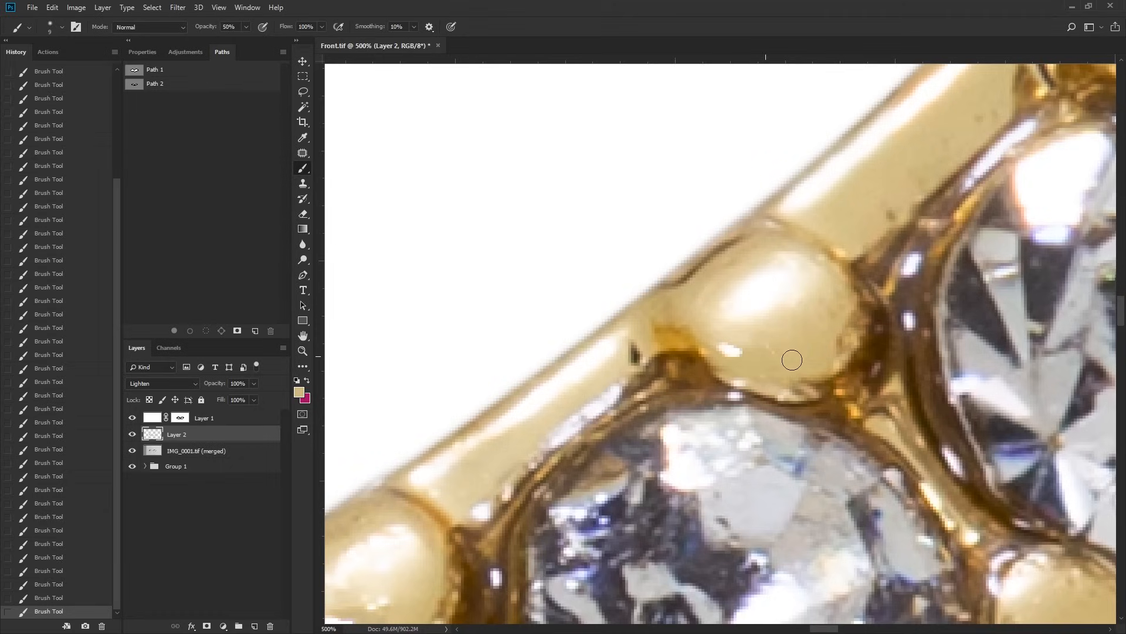
left_click(741, 333, "alt")
Step: Even out the shading of the third bead down the upper rail with sampled gold tones
left_click_drag(378, 586, 790, 268)
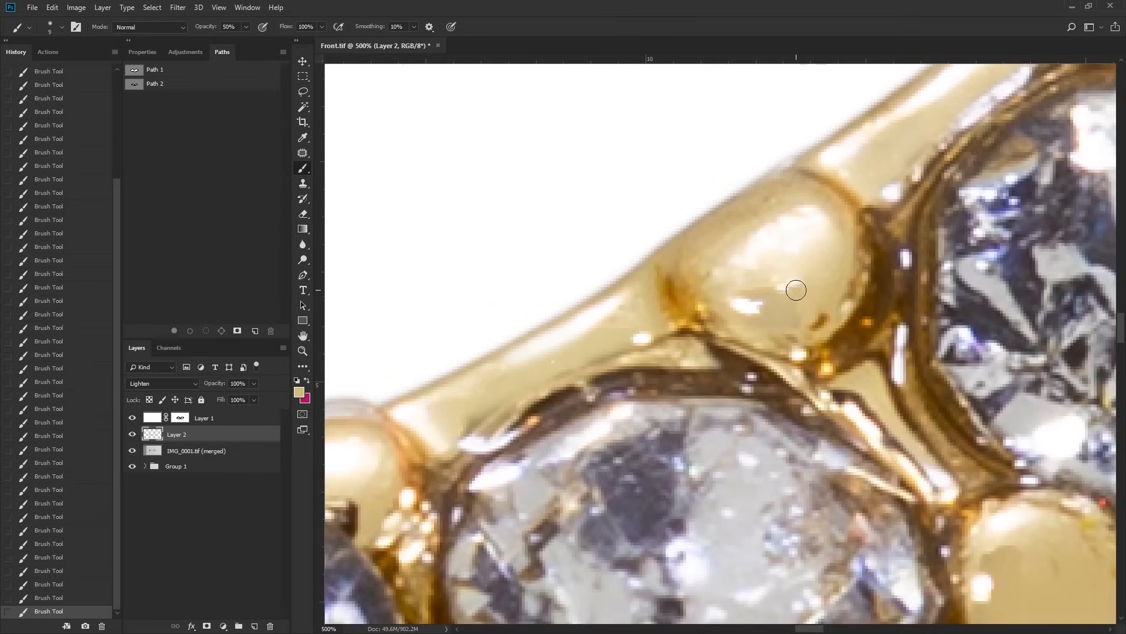
left_click(760, 281, "alt")
mouse_move(748, 290)
left_mouse_down()
mouse_move(800, 302)
mouse_move(763, 313)
left_mouse_up()
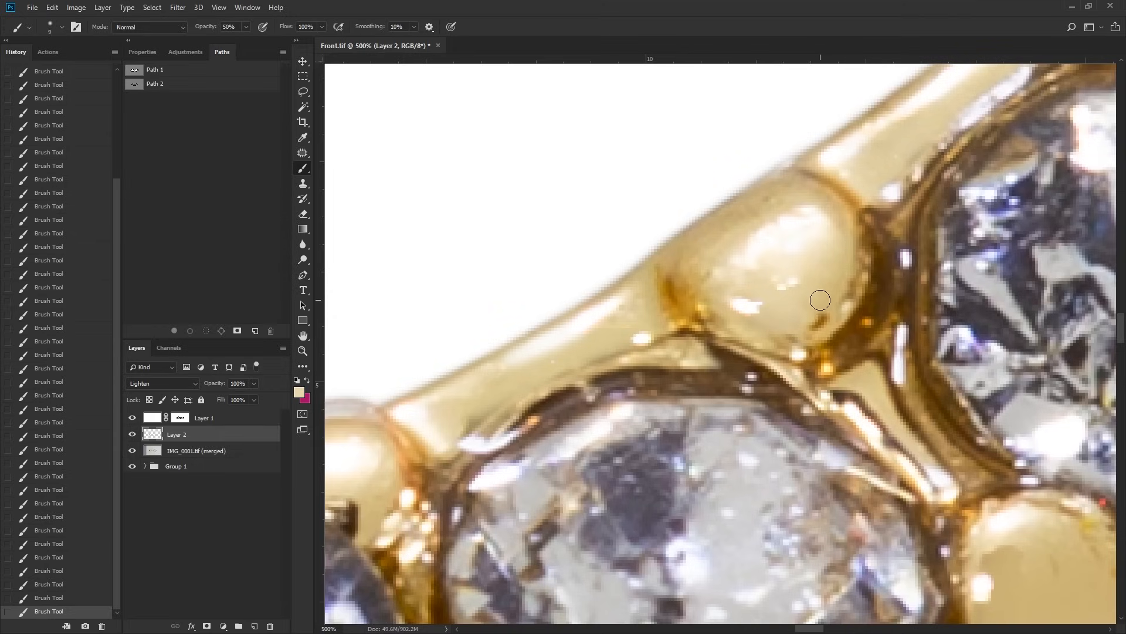
Step: Paint sampled gold over the dark line and smudges along the lower outer edge of the ring's central V
left_click_drag(640, 328, 747, 283)
left_click(746, 286, "alt")
left_click(747, 287, "alt")
left_click_drag(572, 282, 759, 261)
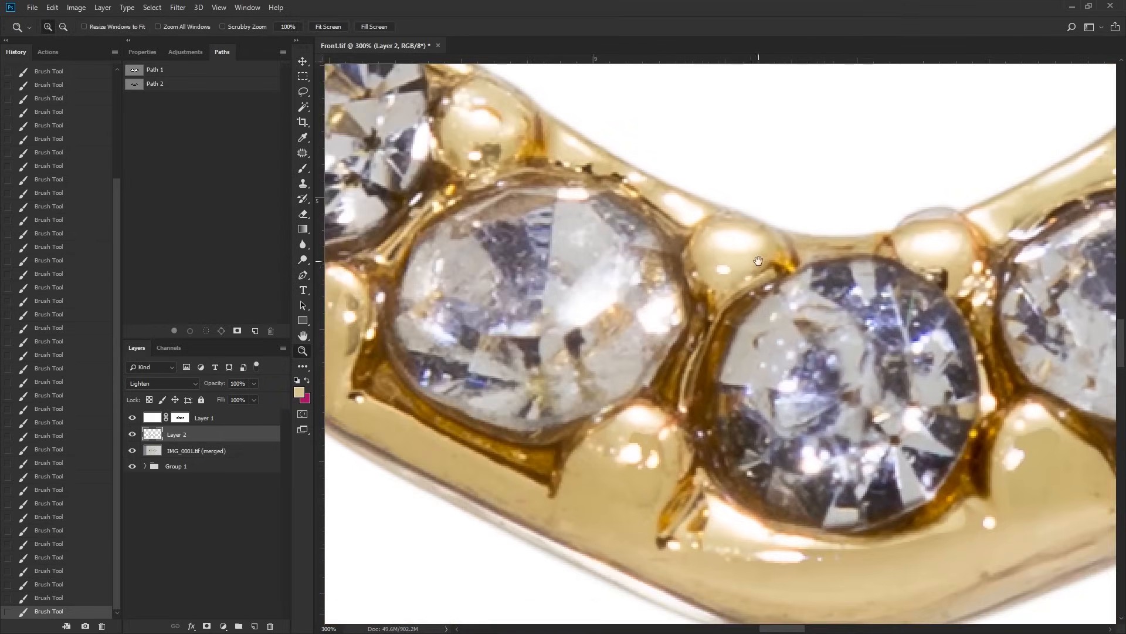
left_click_drag(677, 441, 694, 275)
left_click_drag(771, 363, 568, 270)
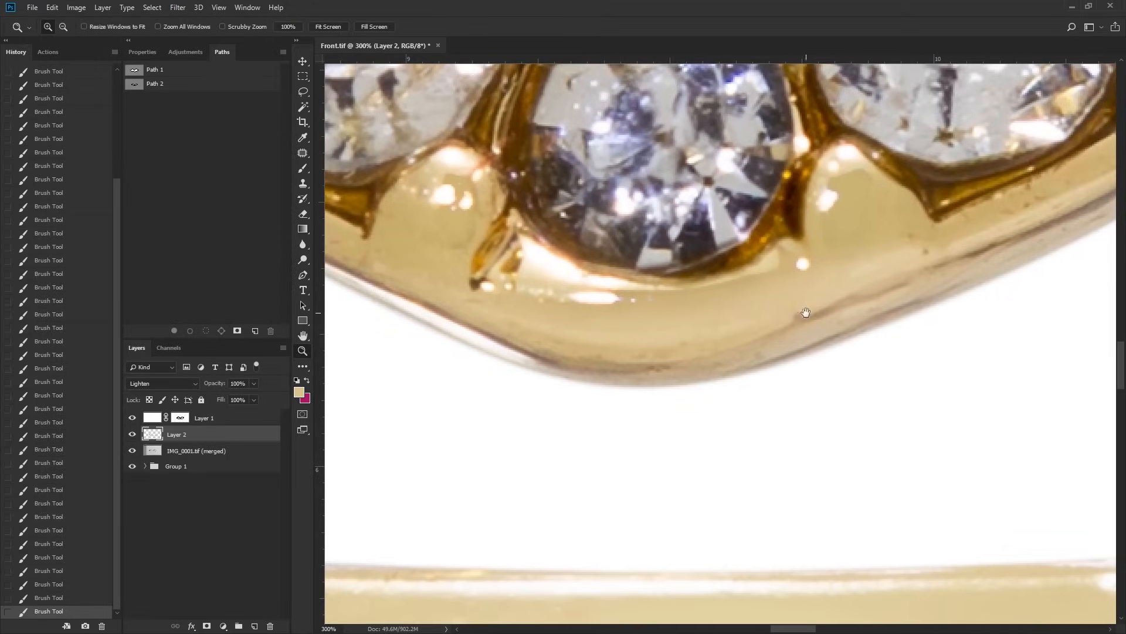
left_click(781, 343)
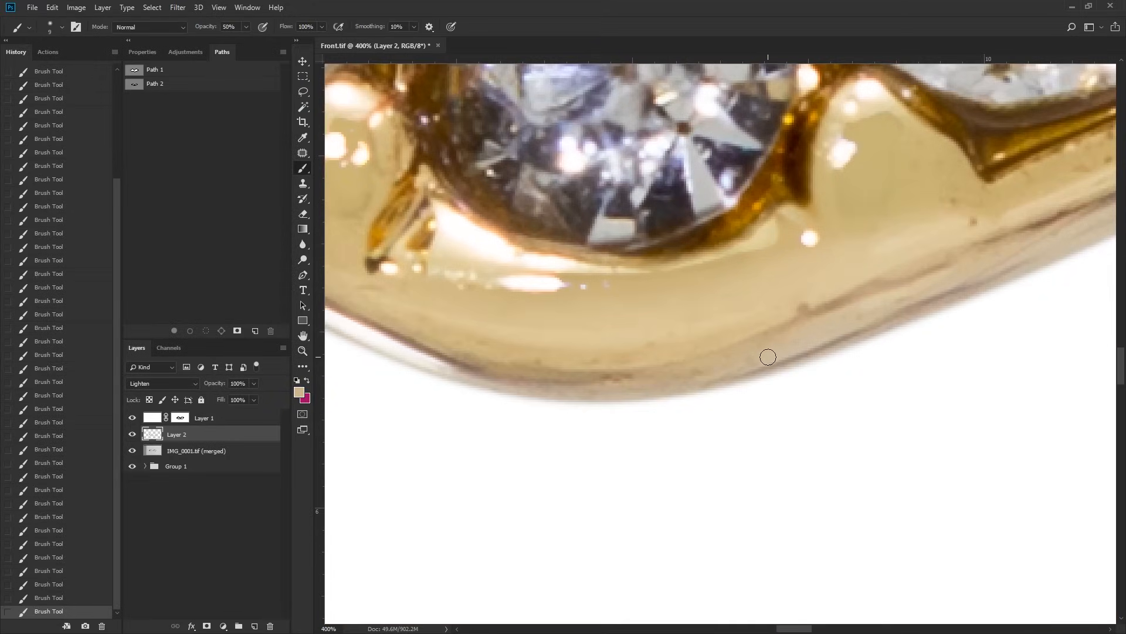
left_click_drag(585, 384, 782, 365)
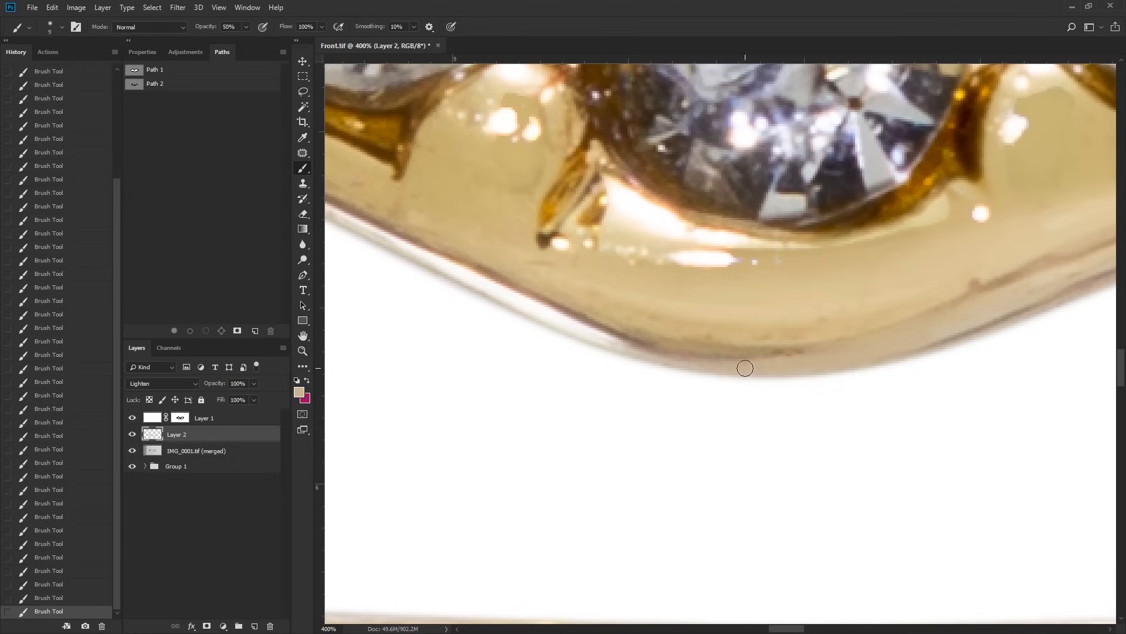
left_click_drag(640, 362, 864, 386)
left_click_drag(771, 359, 850, 396)
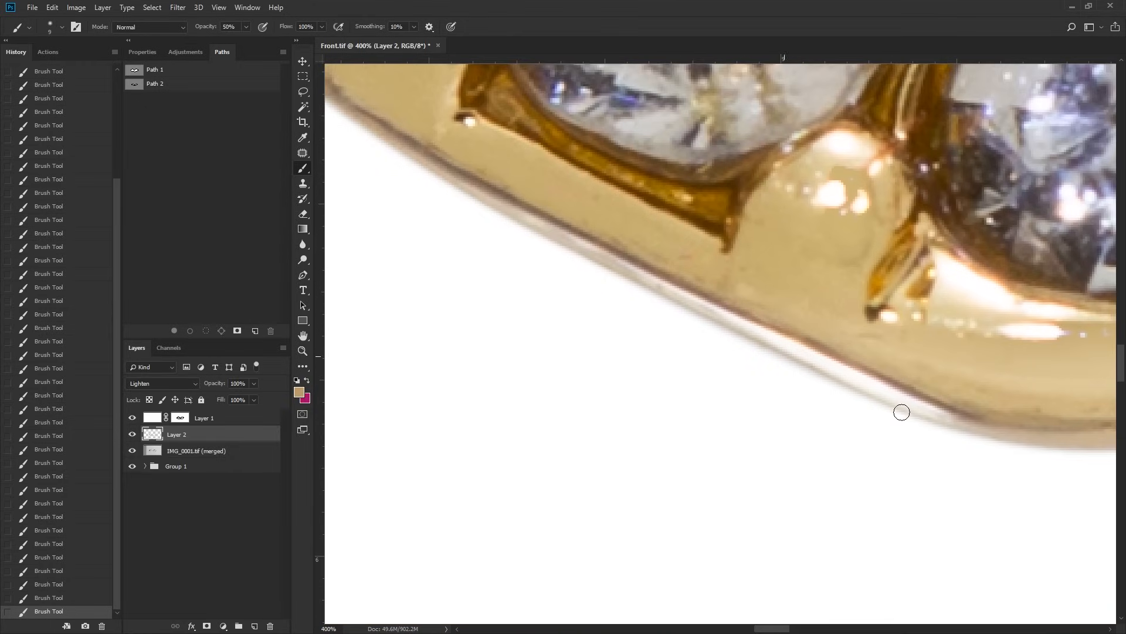
left_click_drag(708, 315, 898, 415)
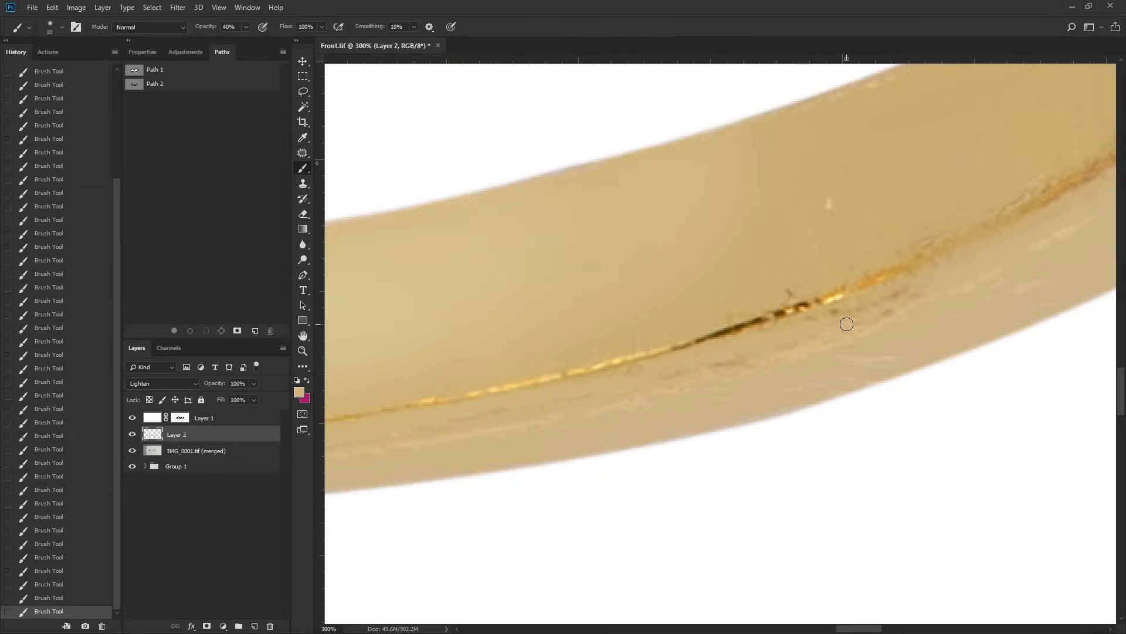
Step: Set the brush opacity to 40% and cover the black stretch of the band's inner edge line with orange gold
key("4")
left_click_drag(845, 322, 880, 274)
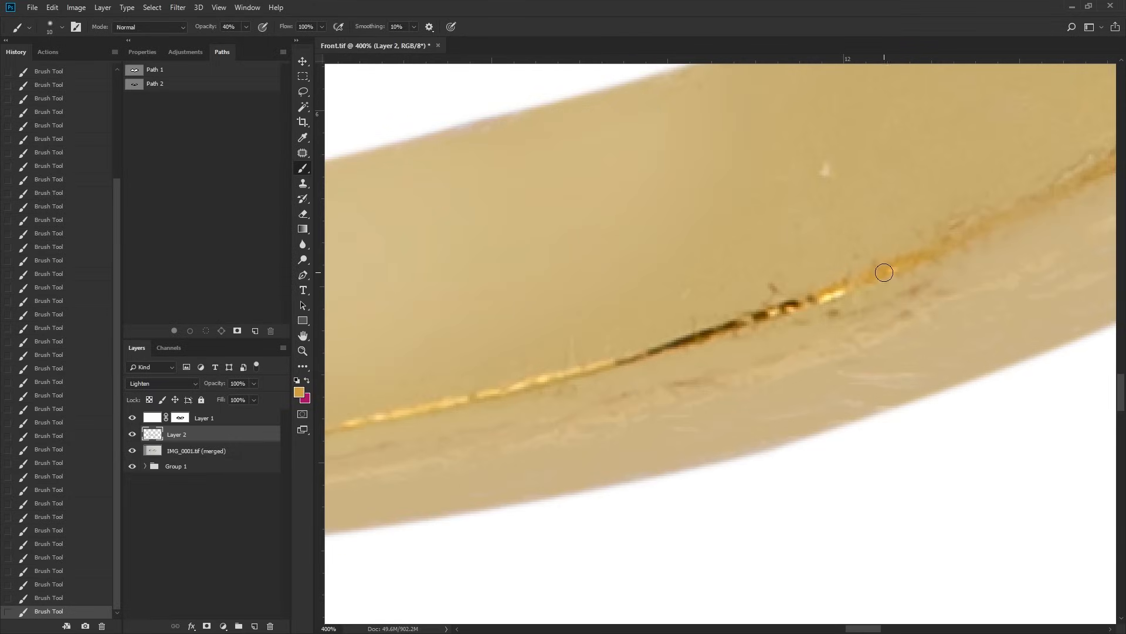
left_click_drag(822, 299, 623, 361)
key("bracketleft")
key("bracketleft")
left_click_drag(708, 340, 673, 346)
key("bracketright")
key("bracketright")
left_click(670, 321, "alt")
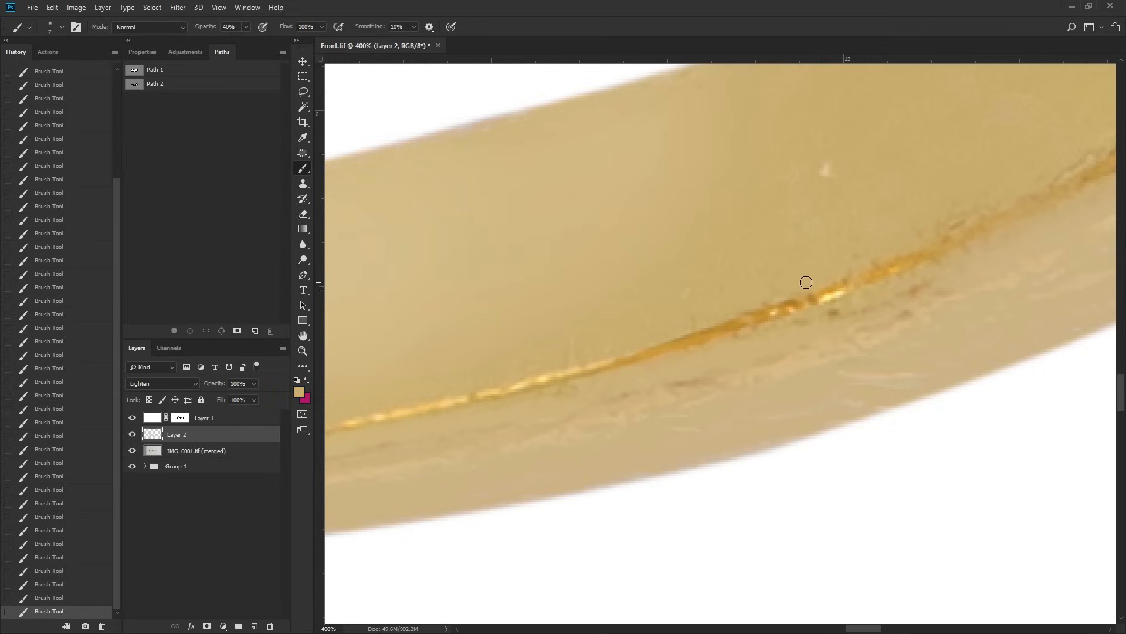
Step: Smooth the small marks and uneven tones on the plain back of the band with a larger brush at 100% zoom
key("ctrl+1")
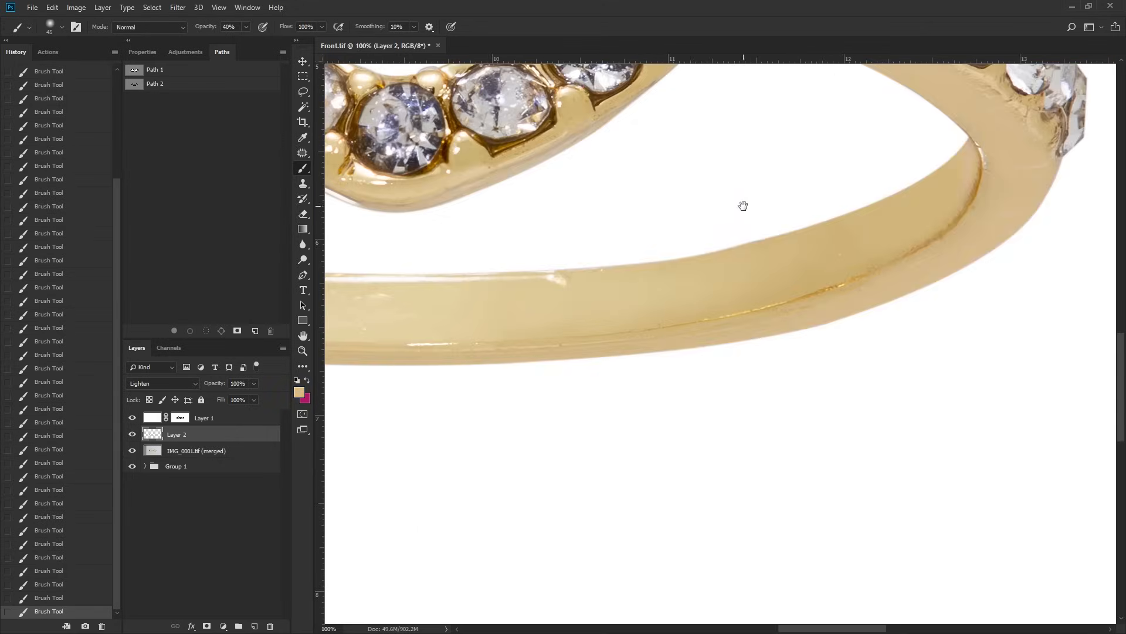
left_click_drag(742, 205, 731, 243)
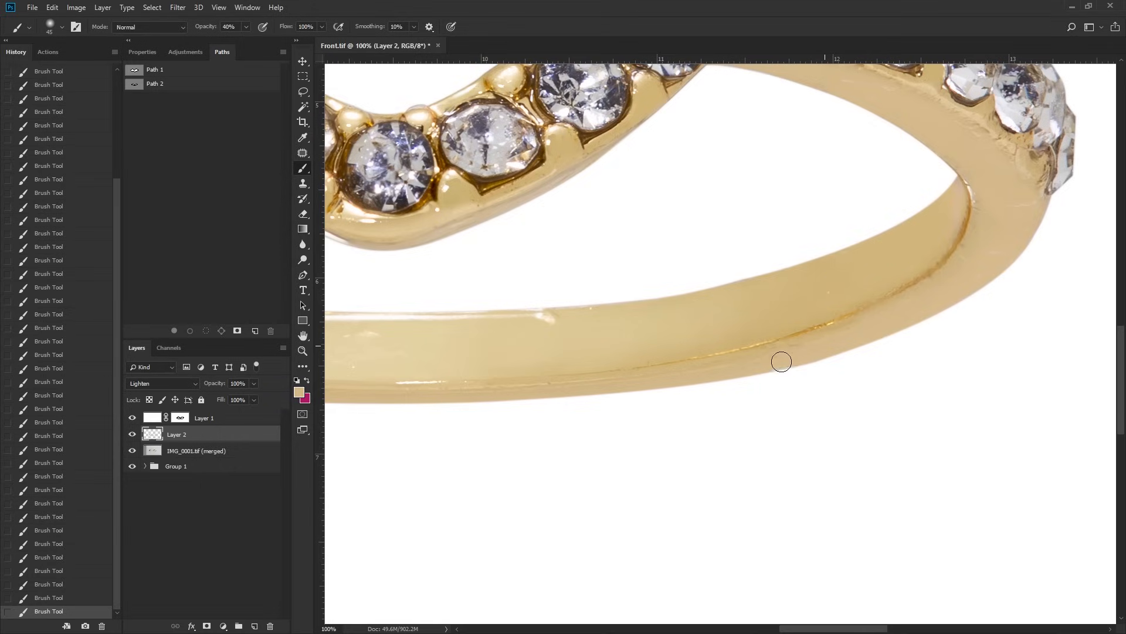
left_click_drag(764, 380, 1074, 333)
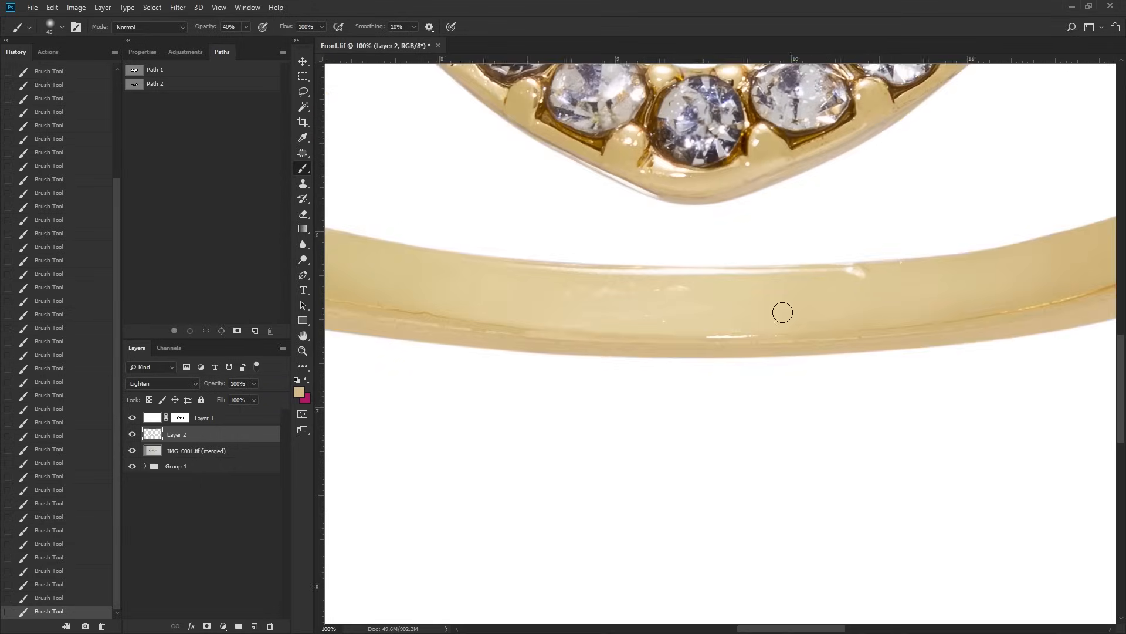
left_click(679, 287, "alt")
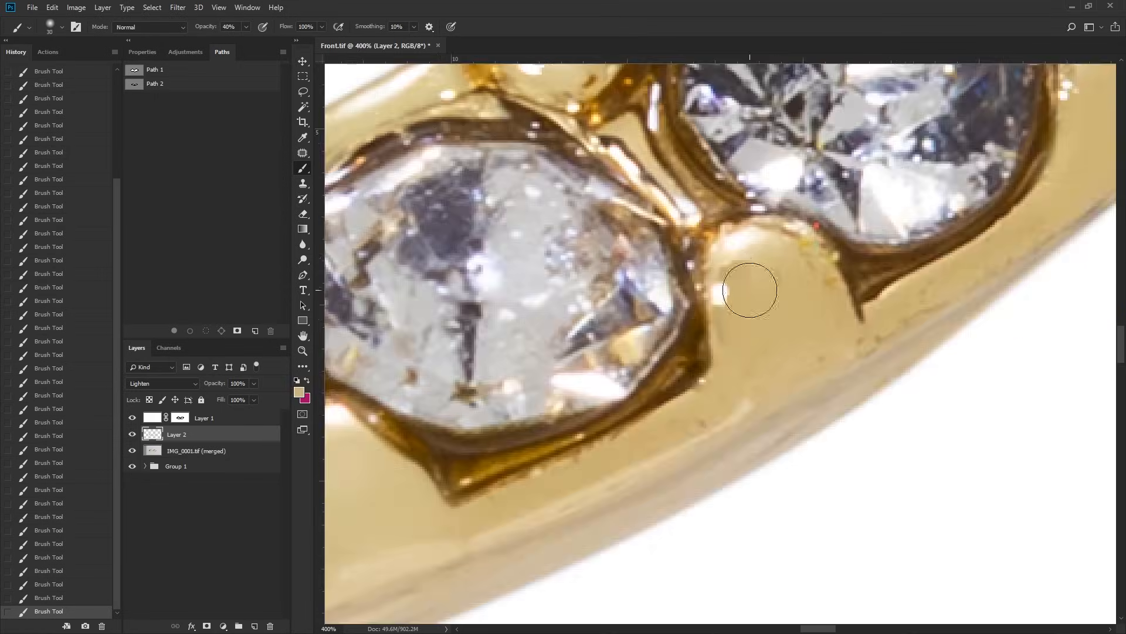
left_click(760, 281, "alt")
mouse_move(759, 282)
left_mouse_down()
mouse_move(742, 319)
mouse_move(747, 262)
left_mouse_up()
left_click(744, 295, "alt")
left_click(722, 264, "alt")
left_click(787, 326, "alt")
Step: Shrink the brush and clean the gold rim below the stones on the V's right side
key("bracketleft")
key("bracketleft")
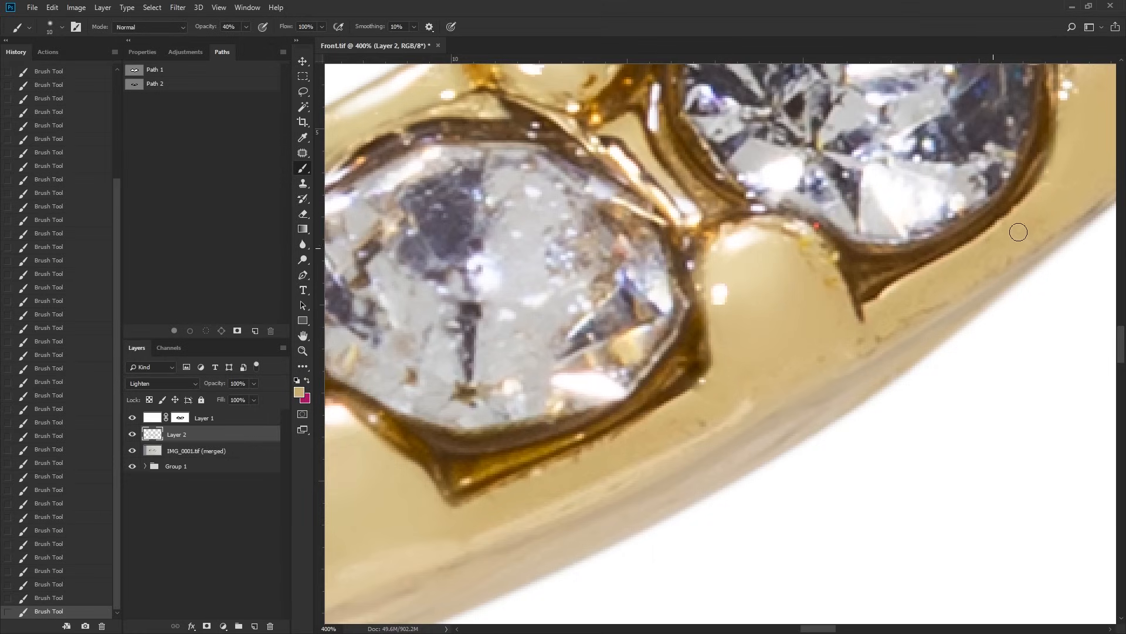
left_click_drag(902, 326, 646, 528)
Step: Sample light grey tones and paint out specks on the pale facets of the stones from the peak rightwards
left_click_drag(671, 217, 674, 268)
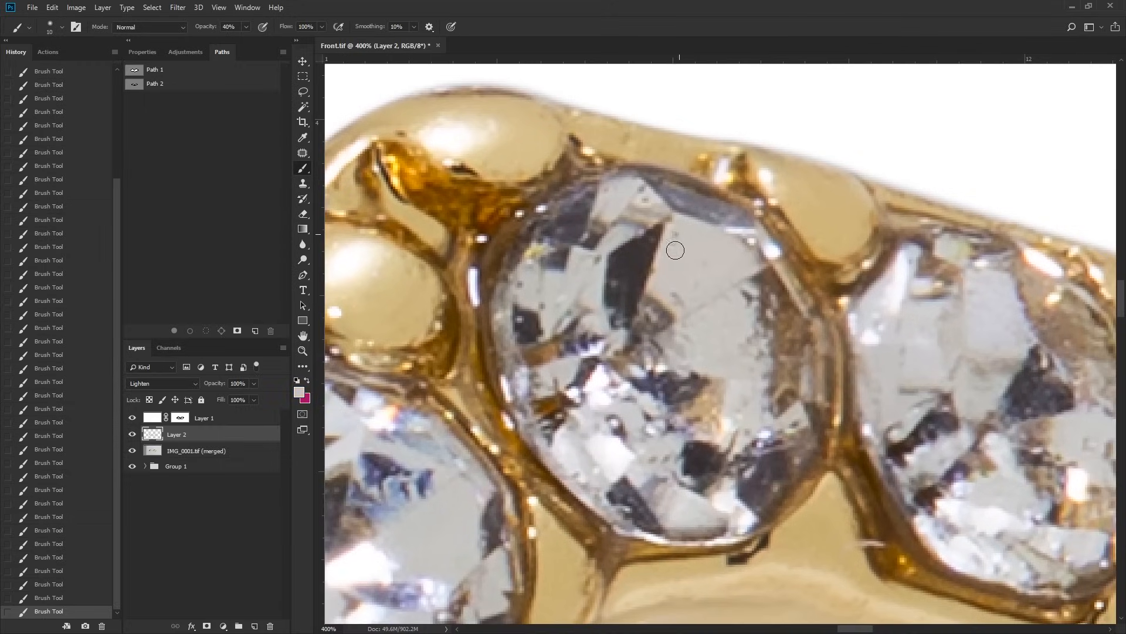
left_click_drag(1015, 348, 805, 268)
left_click(779, 237, "alt")
left_click_drag(1085, 434, 781, 335)
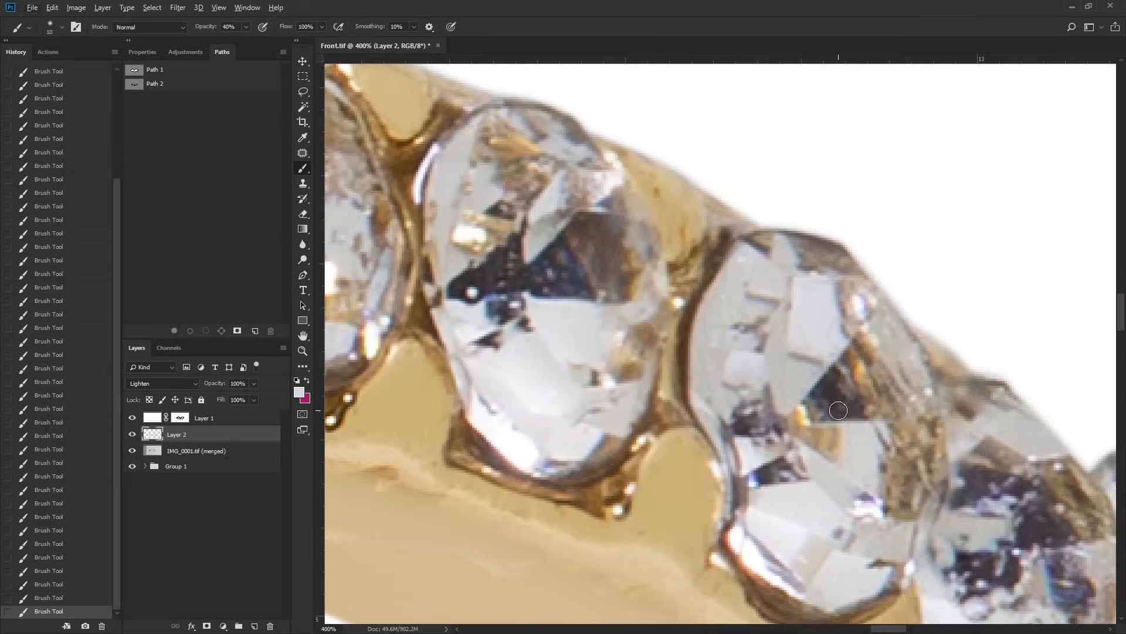
mouse_move(1062, 604)
left_mouse_down()
mouse_move(735, 250)
mouse_move(709, 289)
left_mouse_up()
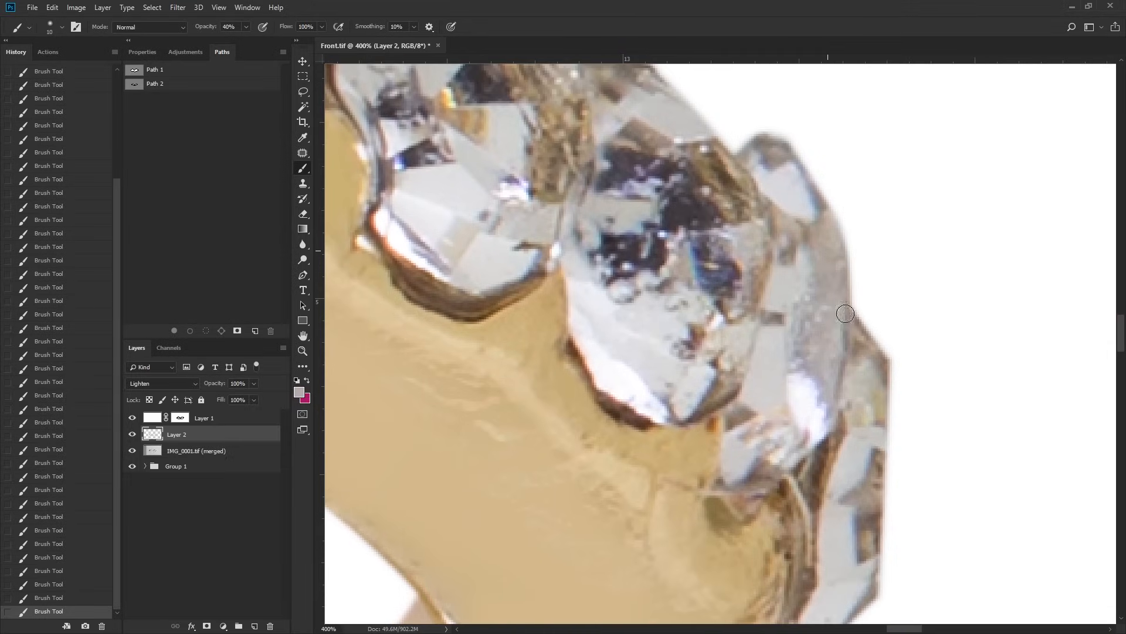
Step: Sample gold and smooth the rough metal beside the last stones at the ring's right end
left_click_drag(832, 299, 871, 52)
left_click(796, 306, "alt")
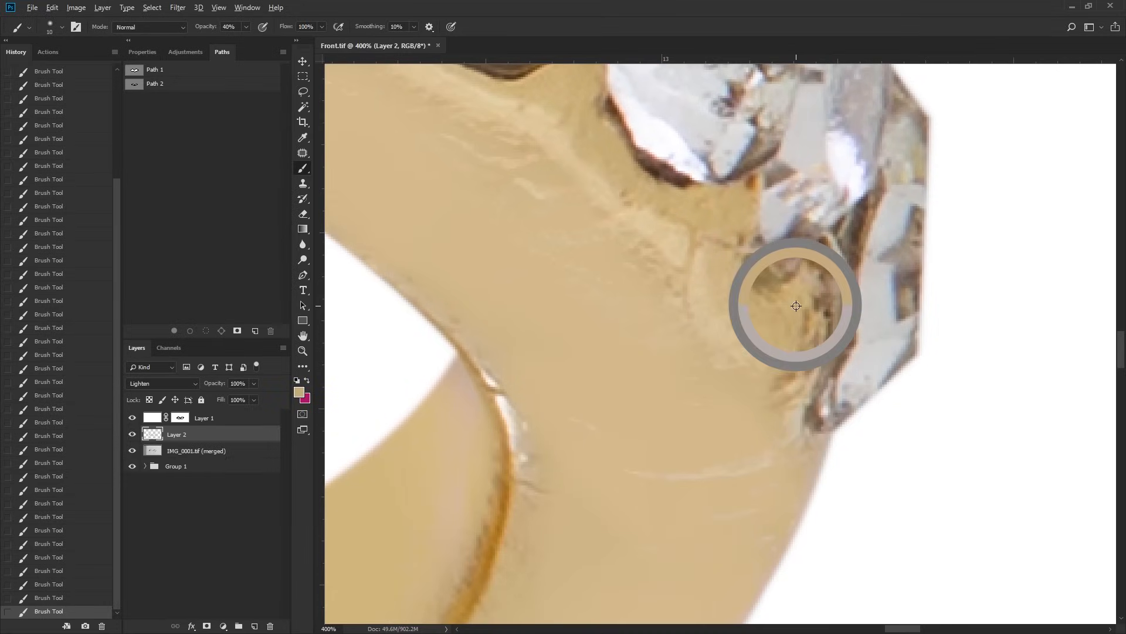
key("z")
left_click(809, 342, "alt")
left_click(798, 352, "alt")
Step: Sample a light grey and brush over specks on the stones along the slope below the right-hand peak
left_click_drag(376, 194, 787, 305)
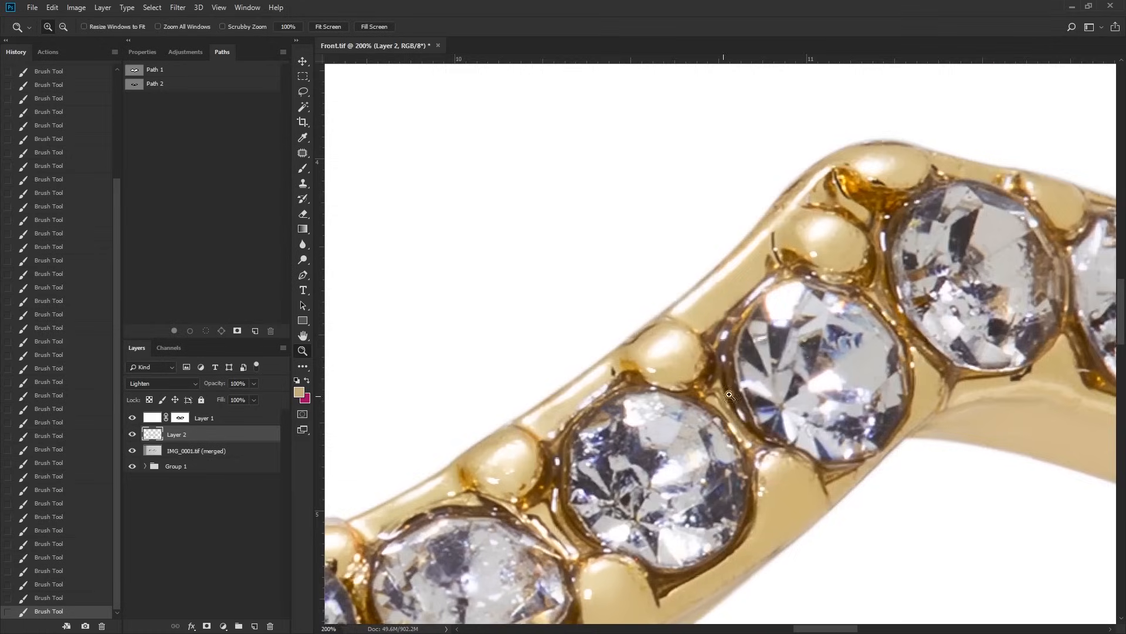
left_click(773, 305)
left_click(777, 321)
key("b")
left_click(769, 318, "alt")
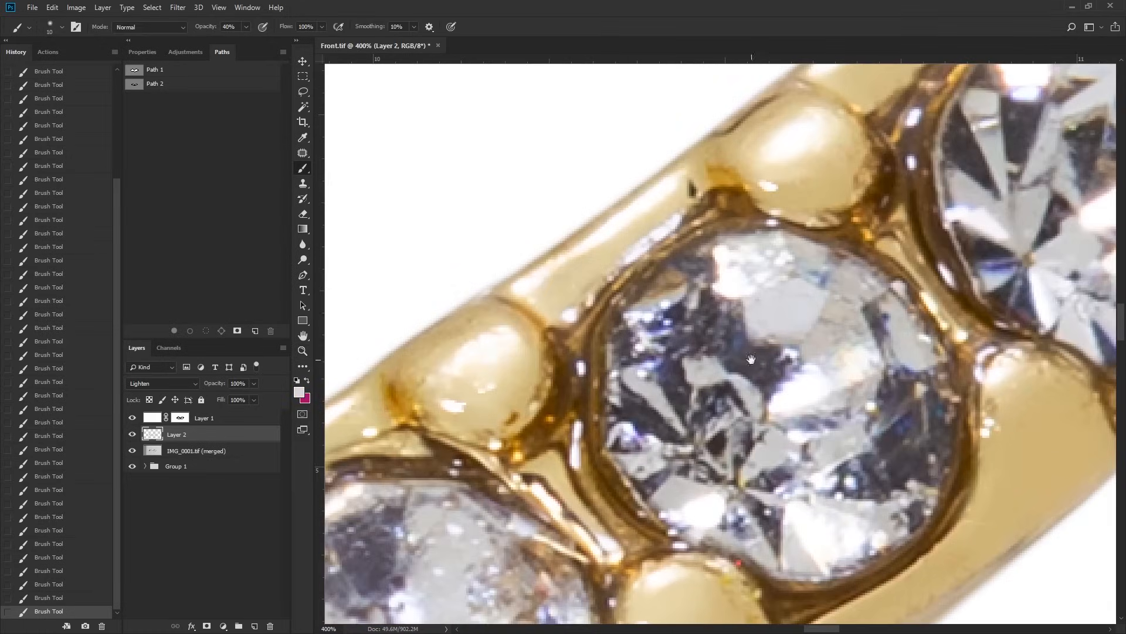
left_click_drag(728, 405, 1057, 115)
left_click_drag(643, 412, 908, 312)
Step: Clean the pale facets of the stones on the V's left side using sampled near-white tones
left_click_drag(574, 342, 756, 345)
left_click_drag(663, 293, 909, 416)
left_click_drag(616, 317, 1035, 472)
left_click_drag(737, 359, 816, 408)
left_click(820, 381, "alt")
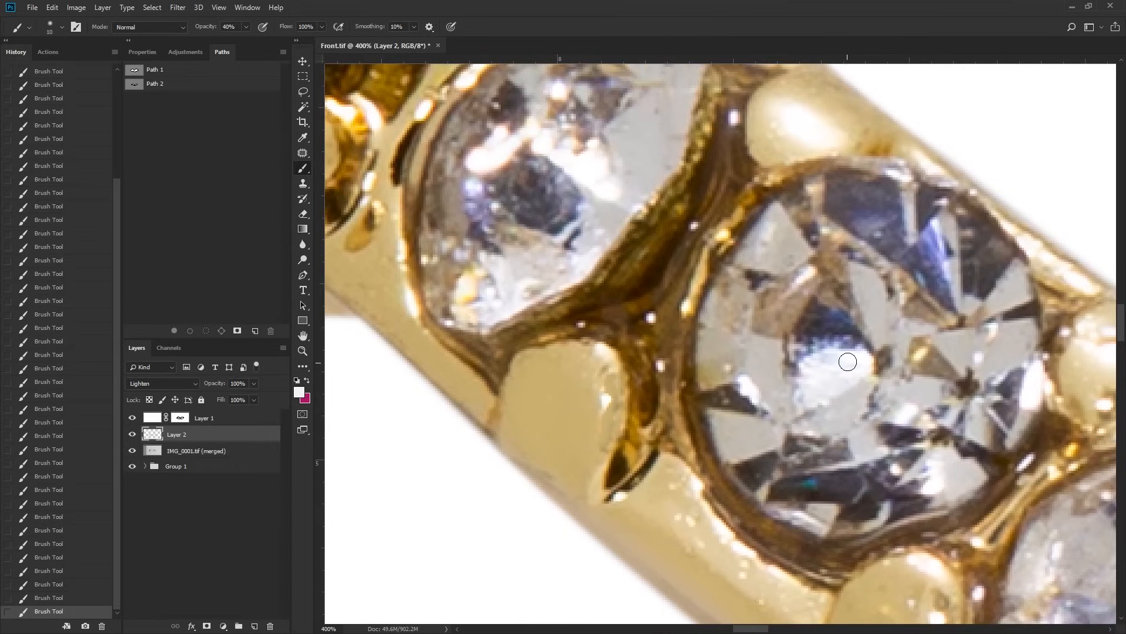
Step: Paint sampled grey over specks and uneven patches on the oval stone beside the left-hand peak
left_click_drag(675, 323, 996, 448)
left_click_drag(779, 294, 1019, 477)
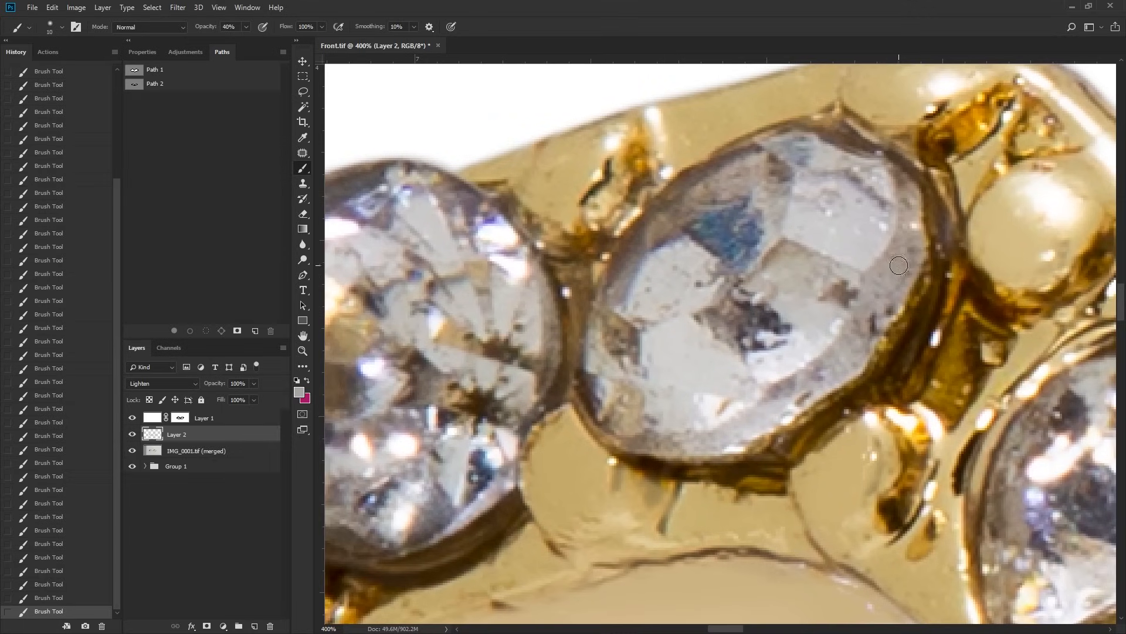
mouse_move(914, 215)
left_mouse_down()
mouse_move(894, 294)
mouse_move(863, 333)
left_mouse_up()
left_click_drag(759, 365, 867, 400)
left_click(769, 328, "alt")
left_click_drag(783, 302, 765, 323)
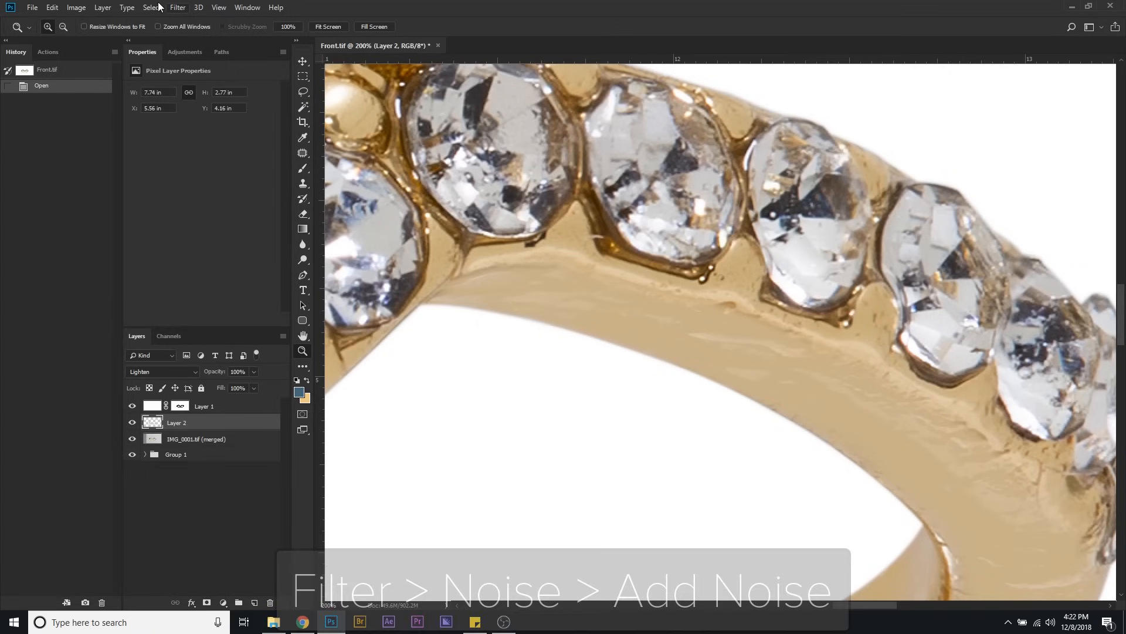
Step: Add 1.05% uniform, monochromatic noise to Layer 2
left_click(178, 7)
mouse_move(234, 174)
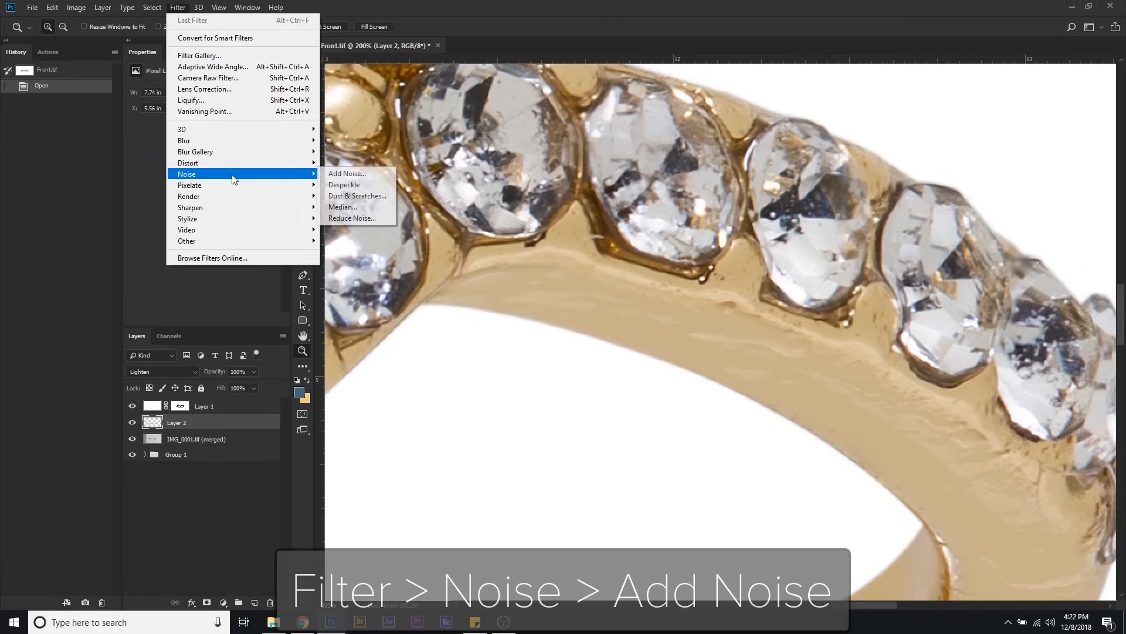
left_click(334, 173)
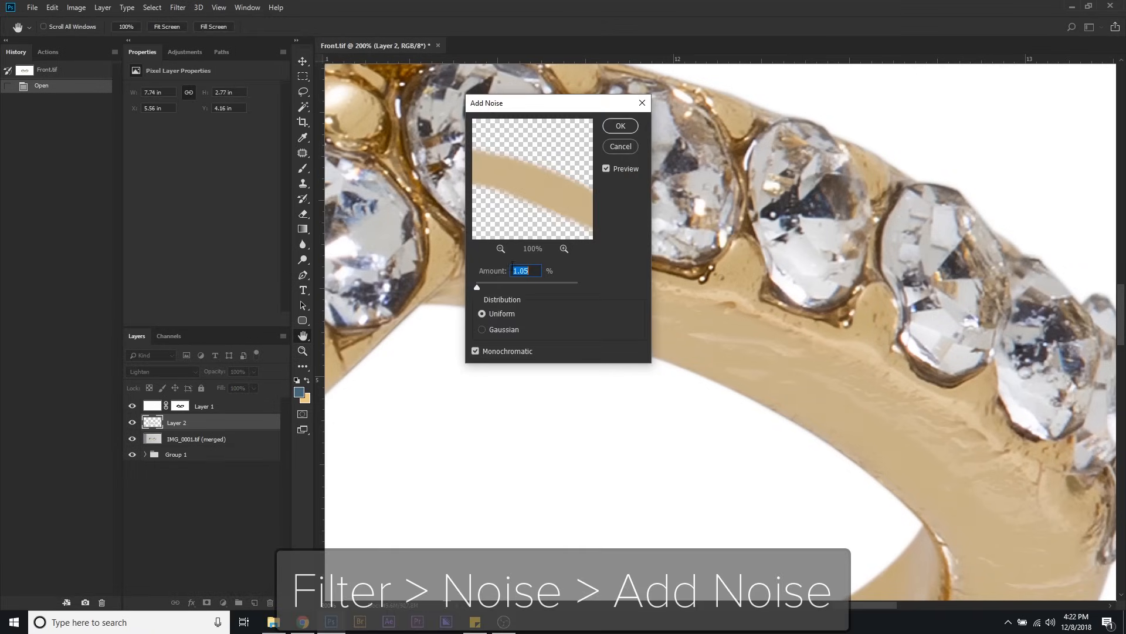
left_click(610, 168)
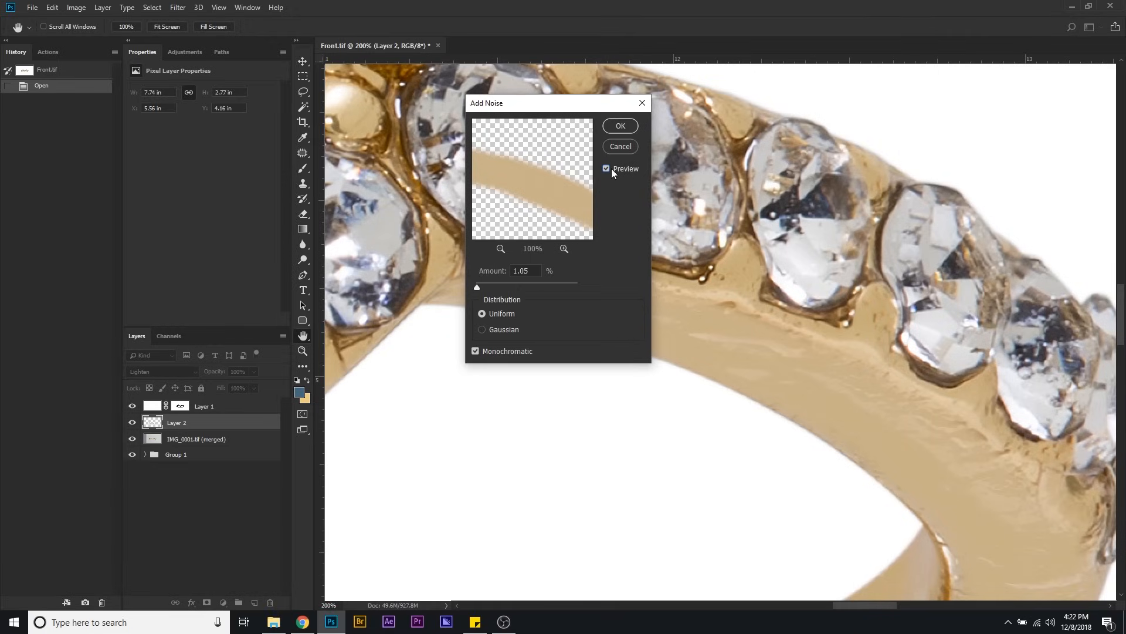
left_click(617, 127)
Step: Compare the band before and after the noise at 400% zoom, and repeat the Add Noise filter
left_click(660, 336)
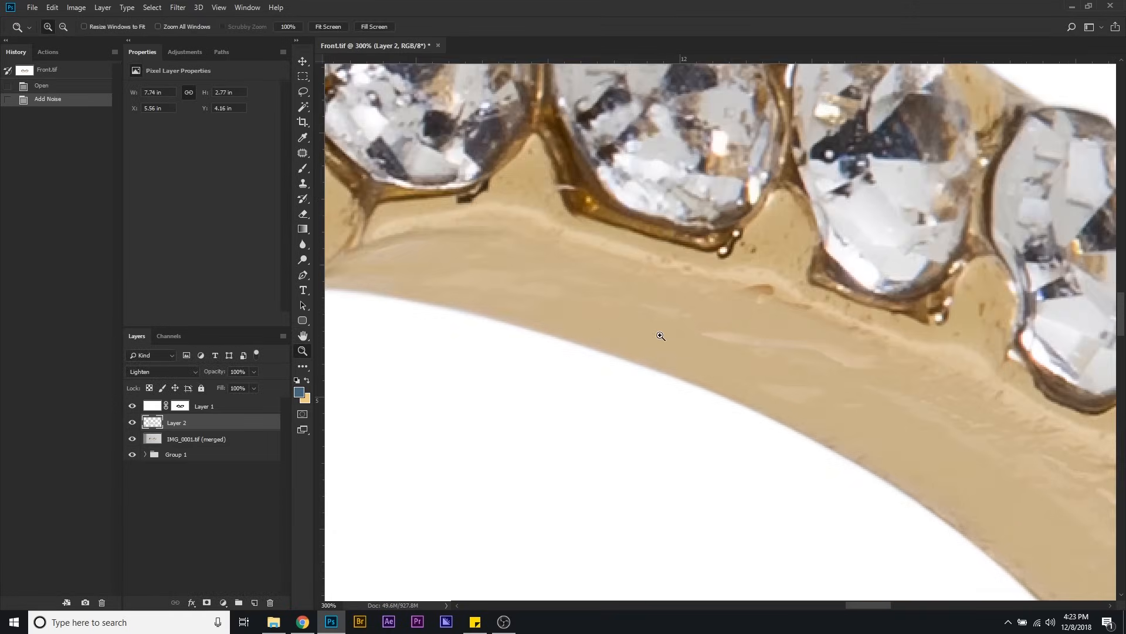
left_click(660, 335)
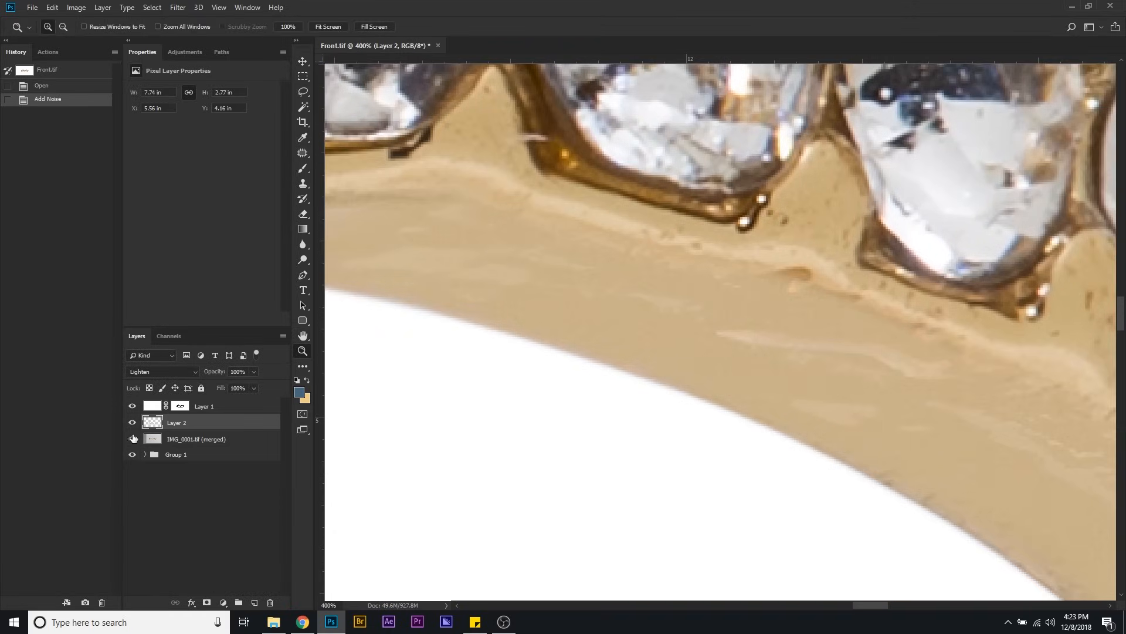
left_click(39, 87)
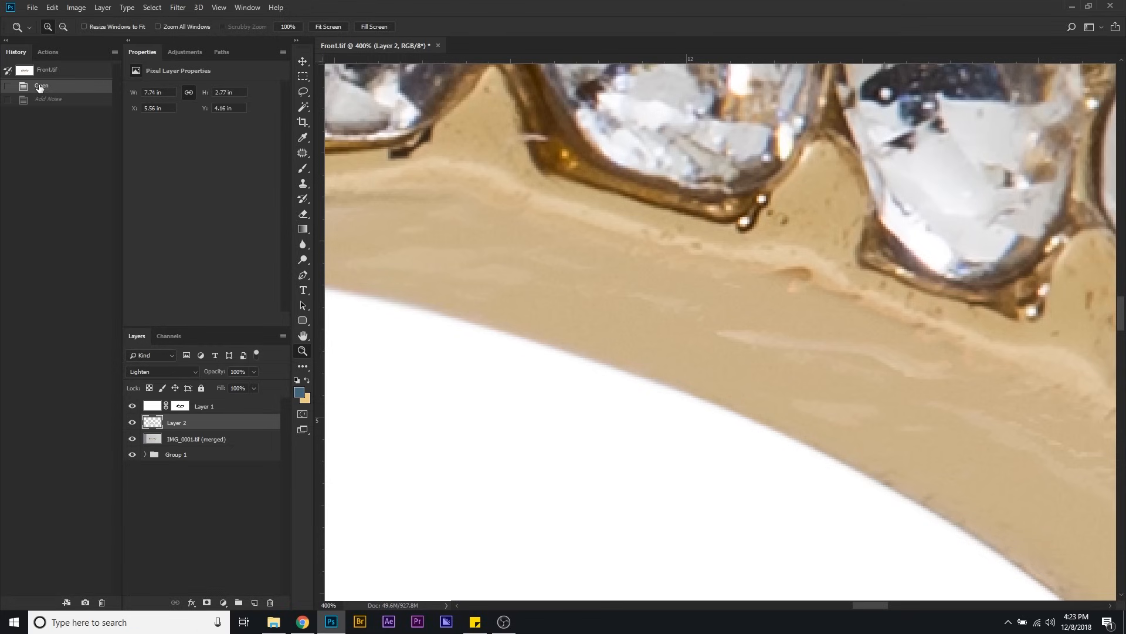
left_click(40, 100)
left_click(178, 7)
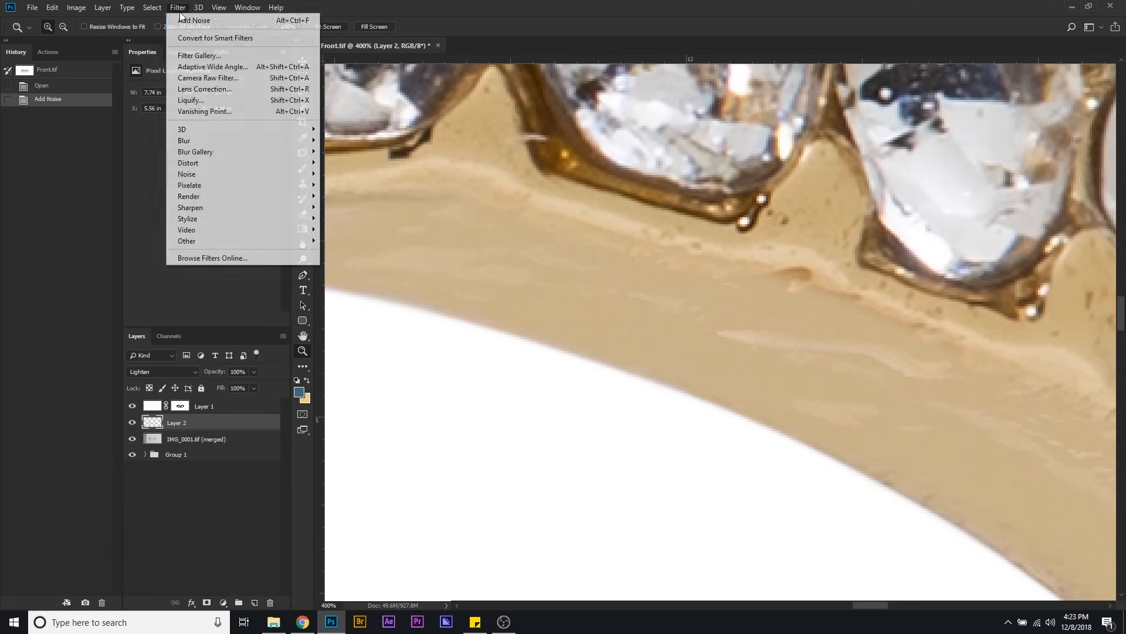
left_click(191, 20)
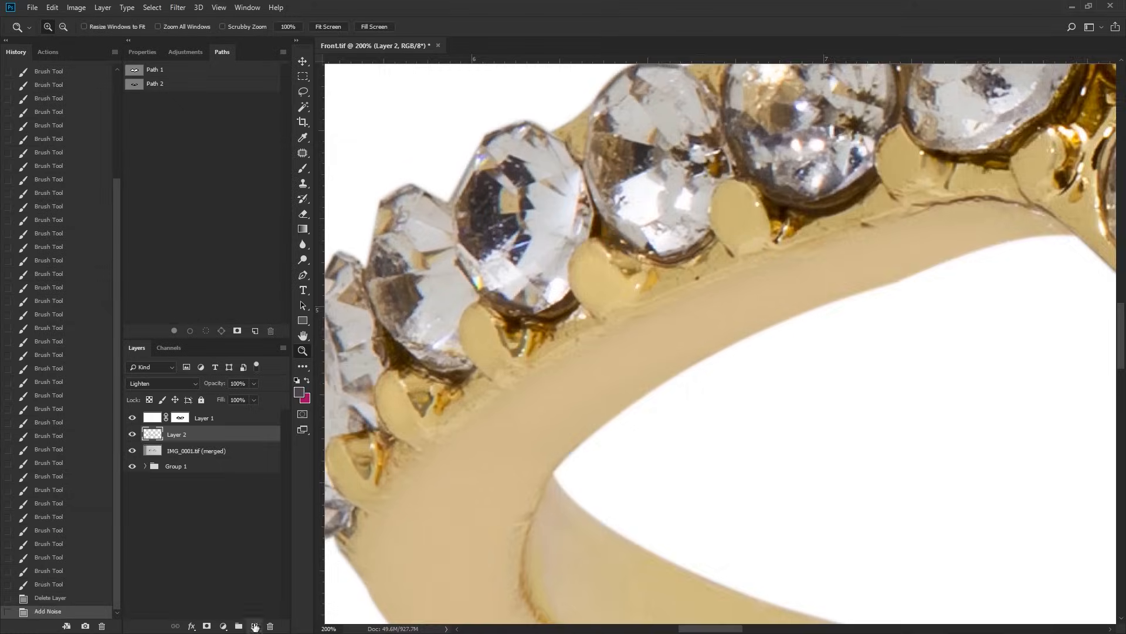
Step: On Layer 3, paint out the light specks in the dark facets of the large stone near the ring's left end
scroll(625, 223, "up", 5)
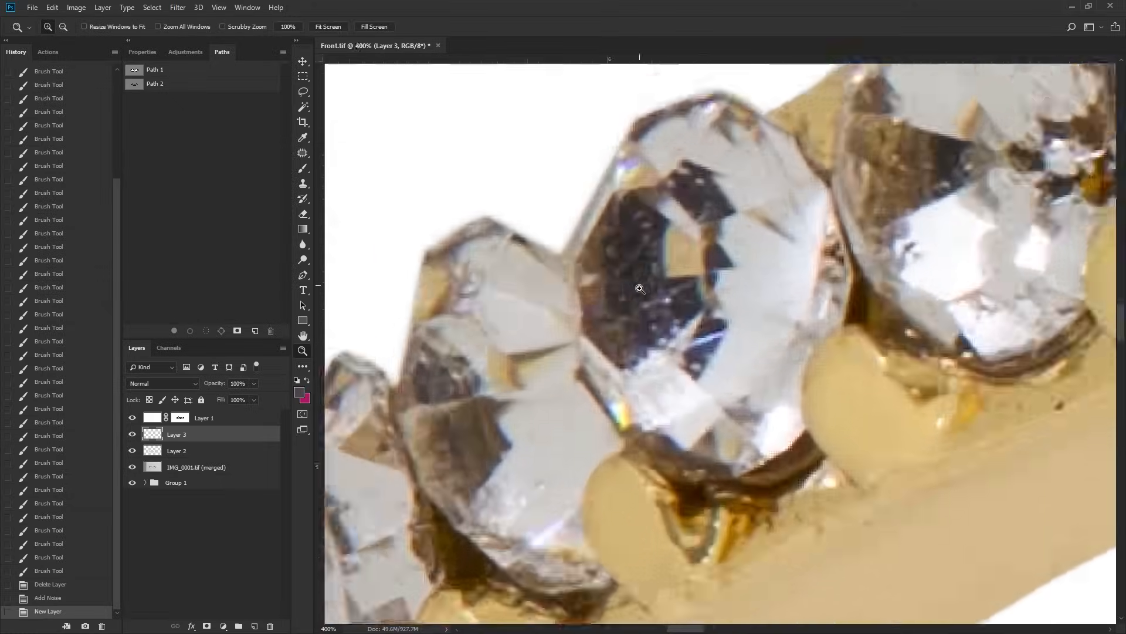
left_click_drag(646, 204, 641, 199)
mouse_move(660, 229)
left_mouse_down()
mouse_move(655, 242)
mouse_move(604, 239)
left_mouse_up()
left_click_drag(692, 282, 669, 295)
left_click_drag(663, 297, 646, 309)
left_click_drag(738, 342, 711, 355)
left_click_drag(741, 345, 708, 373)
left_click_drag(725, 365, 712, 380)
left_click_drag(706, 381, 711, 387)
left_click_drag(713, 329, 763, 425)
left_click_drag(763, 251, 741, 254)
left_click_drag(745, 239, 733, 251)
Step: Sample facet tones and cover the remaining marks on the neighbouring stones at the ring's left end
mouse_move(698, 372)
left_mouse_down()
mouse_move(722, 299)
mouse_move(645, 300)
mouse_move(660, 276)
left_mouse_up()
left_click(650, 317, "alt")
mouse_move(543, 505)
left_mouse_down()
mouse_move(839, 233)
mouse_move(634, 316)
left_mouse_up()
left_click(633, 315, "alt")
left_click_drag(628, 367, 618, 376)
left_click(618, 230, "alt")
mouse_move(600, 250)
left_mouse_down()
mouse_move(644, 267)
mouse_move(667, 252)
left_mouse_up()
mouse_move(688, 321)
left_mouse_down()
mouse_move(656, 256)
mouse_move(648, 279)
left_mouse_up()
left_click(569, 472, "alt")
Step: Retouch marks on the next stones towards the left-hand peak with the Brush and Clone Stamp
left_click_drag(851, 194, 621, 440)
left_click_drag(868, 165, 643, 413)
left_click(663, 329, "alt")
left_click_drag(671, 326, 669, 345)
left_click_drag(720, 217, 719, 203)
mouse_move(997, 152)
left_mouse_down()
mouse_move(730, 293)
mouse_move(708, 332)
left_mouse_up()
left_click(730, 316, "alt")
mouse_move(915, 270)
left_mouse_down()
mouse_move(704, 311)
mouse_move(690, 331)
mouse_move(704, 343)
left_mouse_up()
key("s")
left_click(685, 307, "alt")
left_click_drag(976, 126, 741, 246)
Step: Enlarge the brush and paint sampled tones over blemishes on the stones approaching the left-hand peak
key("b")
left_click_drag(1021, 193, 620, 237)
left_click(845, 204, "alt")
mouse_move(845, 205)
left_mouse_down()
mouse_move(822, 238)
mouse_move(900, 227)
left_mouse_up()
left_click(817, 240, "alt")
key("bracketright")
key("bracketright")
key("bracketright")
key("bracketright")
key("bracketright")
key("bracketright")
key("bracketleft")
key("bracketleft")
left_click(775, 307, "alt")
left_click_drag(775, 307, 837, 324)
left_click(757, 337, "alt")
mouse_move(754, 339)
left_mouse_down()
mouse_move(745, 346)
mouse_move(759, 369)
left_mouse_up()
Step: Shrink the brush and touch up the finer blemishes on the stones around the left-hand peak
key("bracketleft")
left_click(685, 454, "alt")
left_click_drag(709, 441, 701, 461)
key("bracketleft")
key("bracketleft")
left_click(792, 453, "alt")
left_click_drag(810, 443, 775, 457)
left_click(904, 335, "alt")
left_click_drag(894, 361, 915, 331)
Step: Sample matching tones and clean the facets of the following stones at the start of the V's left side
left_click_drag(991, 347, 734, 312)
left_click_drag(994, 193, 761, 186)
mouse_move(827, 358)
left_mouse_down()
mouse_move(820, 158)
mouse_move(836, 191)
left_mouse_up()
left_click(820, 156, "alt")
mouse_move(705, 340)
left_mouse_down()
mouse_move(778, 307)
mouse_move(777, 319)
left_mouse_up()
left_click(745, 314, "alt")
left_click_drag(867, 264, 777, 265)
left_click(789, 238, "alt")
left_click_drag(821, 231, 832, 232)
Step: Brush sampled grey over marks on the upper facets of the large stone low on the V's left side
left_click_drag(1092, 516, 716, 300)
left_click_drag(1035, 486, 840, 302)
left_click(848, 297, "alt")
left_click(982, 311, "alt")
mouse_move(985, 287)
left_mouse_down()
mouse_move(997, 322)
mouse_move(847, 367)
left_mouse_up()
left_click(879, 304, "alt")
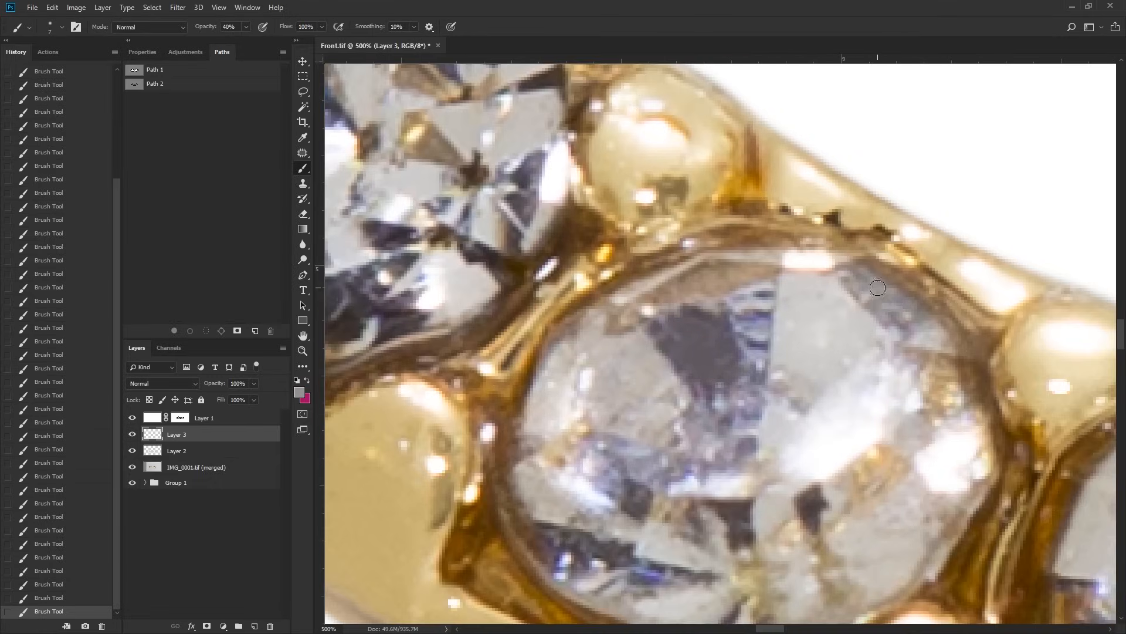
Step: Resample facet colours and cover dirt on the stones around the bottom of the V
left_click_drag(411, 302, 748, 351)
left_click(641, 373, "alt")
left_click_drag(622, 351, 672, 349)
mouse_move(720, 342)
left_mouse_down()
mouse_move(737, 333)
mouse_move(781, 425)
left_mouse_up()
left_click(727, 247, "alt")
left_click_drag(717, 251, 709, 244)
left_click_drag(1085, 545, 652, 329)
mouse_move(1091, 569)
left_mouse_down()
mouse_move(667, 362)
mouse_move(613, 392)
left_mouse_up()
left_click(645, 259, "alt")
mouse_move(651, 241)
left_mouse_down()
mouse_move(641, 282)
mouse_move(667, 280)
left_mouse_up()
Step: Clean the facets of the stones rising from the V's bottom towards the right-hand peak
left_click_drag(859, 529, 798, 482)
left_click(798, 481, "alt")
left_click_drag(786, 415, 760, 440)
left_click_drag(820, 408, 852, 449)
mouse_move(857, 352)
left_mouse_down()
mouse_move(880, 342)
mouse_move(887, 430)
left_mouse_up()
left_click(881, 248, "alt")
left_click_drag(877, 258, 872, 267)
left_click_drag(1086, 188, 704, 288)
left_click(794, 258, "alt")
left_click_drag(786, 267, 775, 274)
left_click_drag(805, 223, 795, 241)
Step: Even out the light and dark facets of the stones around the right-hand peak with sampled colours
left_click_drag(875, 304, 328, 551)
left_click_drag(698, 258, 675, 232)
left_click_drag(645, 226, 631, 238)
left_click(612, 278, "alt")
left_click_drag(1026, 159, 645, 417)
left_click(762, 287, "alt")
left_click_drag(743, 284, 751, 278)
left_click(667, 218, "alt")
left_click(666, 219, "alt")
left_click_drag(933, 129, 751, 264)
left_click(750, 235, "ctrl")
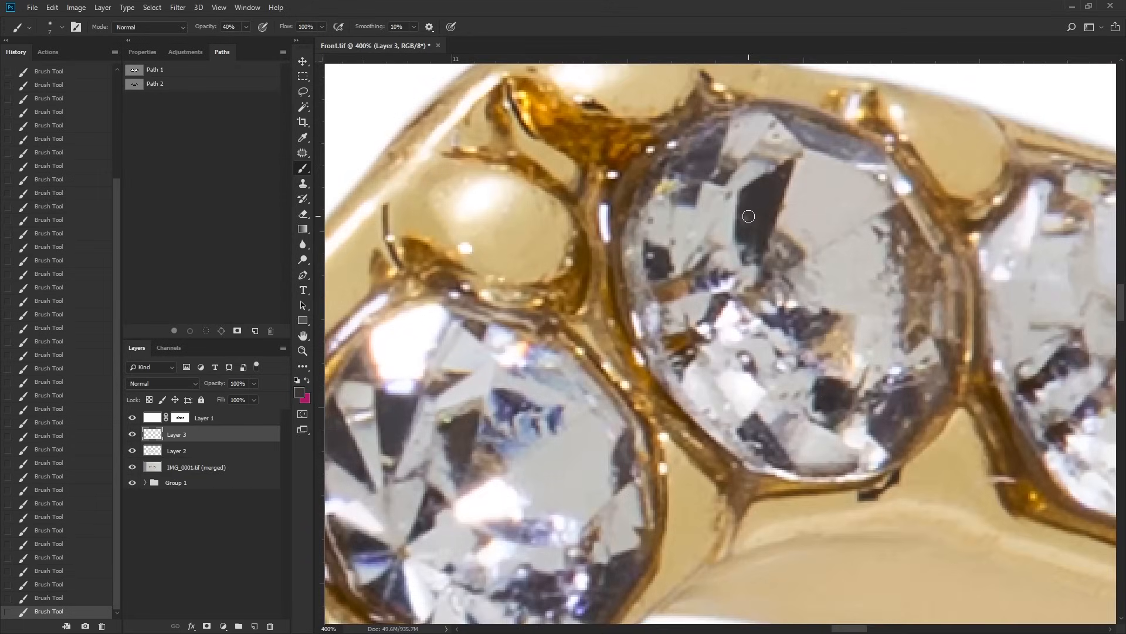
Step: Clone clean gold over the scratches and rough bright edge beside the inner rim at the ring's right end
mouse_move(867, 344)
left_mouse_down()
mouse_move(756, 212)
mouse_move(376, 94)
left_mouse_up()
key("s")
mouse_move(743, 394)
left_mouse_down()
mouse_move(786, 393)
mouse_move(768, 437)
left_mouse_up()
left_click_drag(775, 420, 887, 288)
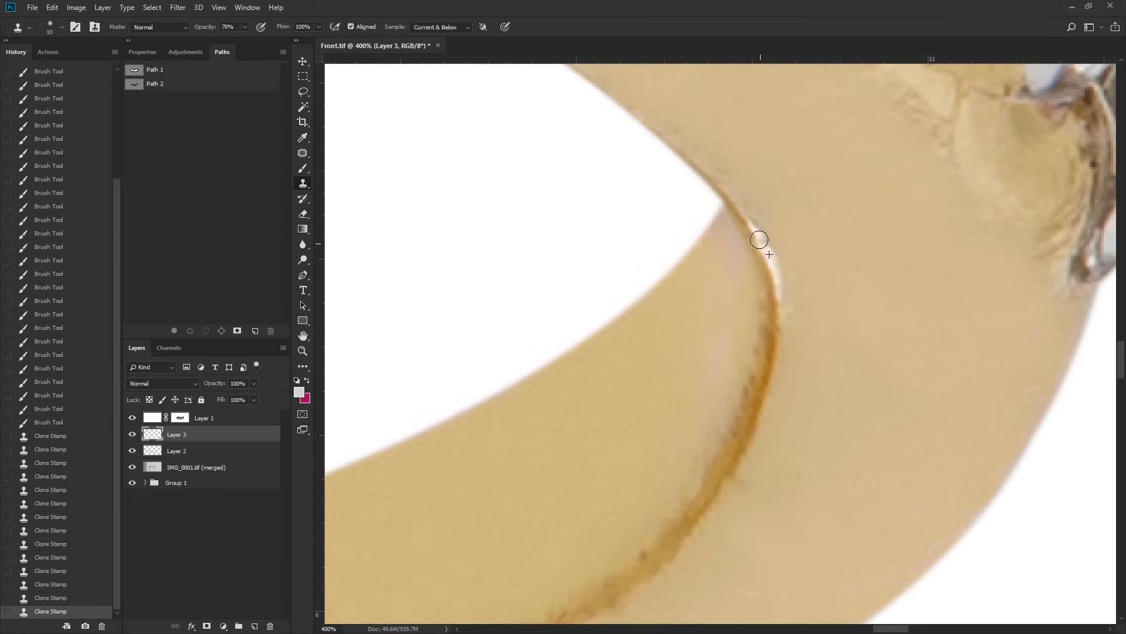
left_click_drag(761, 236, 764, 251)
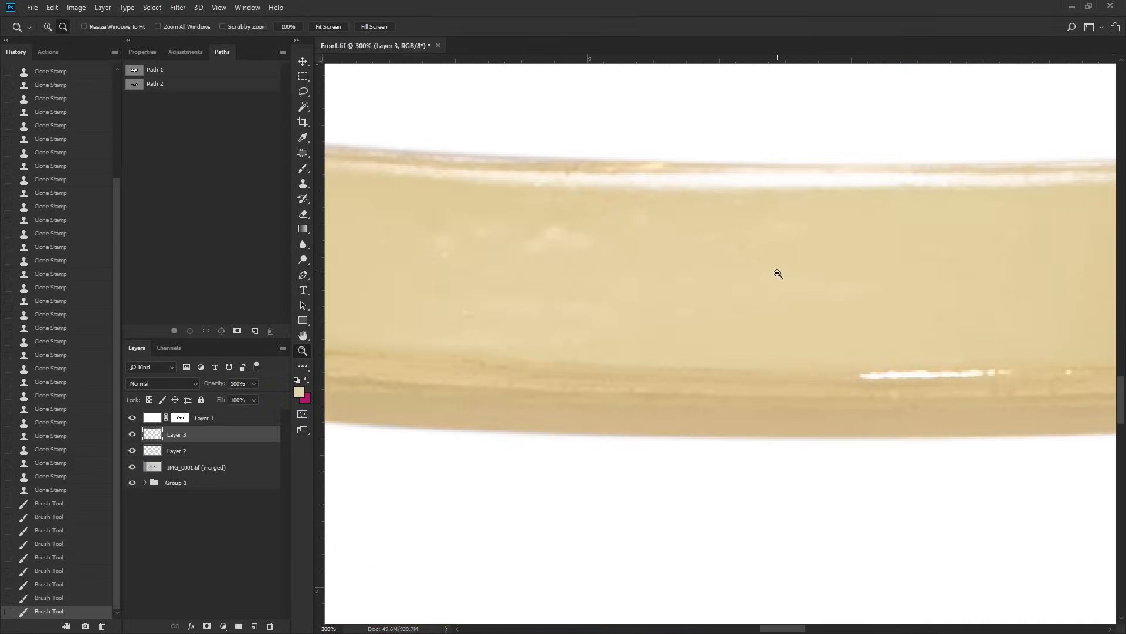
mouse_move(777, 272)
left_mouse_down()
mouse_move(863, 310)
mouse_move(822, 325)
mouse_move(917, 283)
left_mouse_up()
left_click(656, 265, "alt")
mouse_move(824, 293)
left_mouse_down()
mouse_move(907, 321)
mouse_move(706, 282)
mouse_move(808, 281)
left_mouse_up()
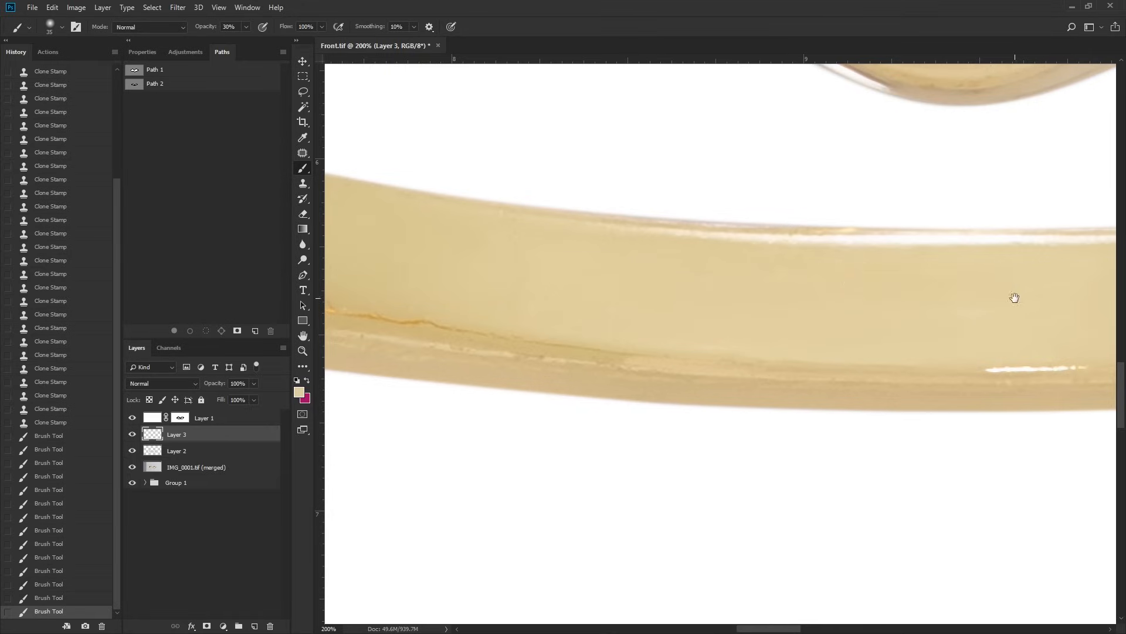
Step: Smooth the inner band along the ring's bottom and its lower-left inside edge with a low-opacity brush
left_click_drag(1015, 298, 702, 302)
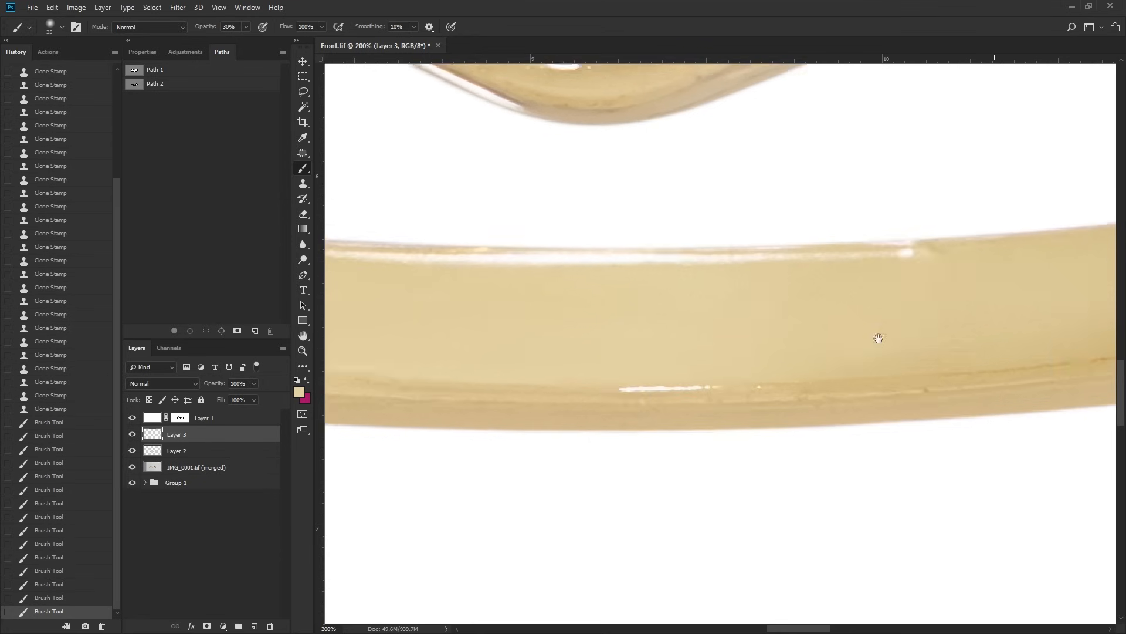
left_click_drag(995, 330, 821, 356)
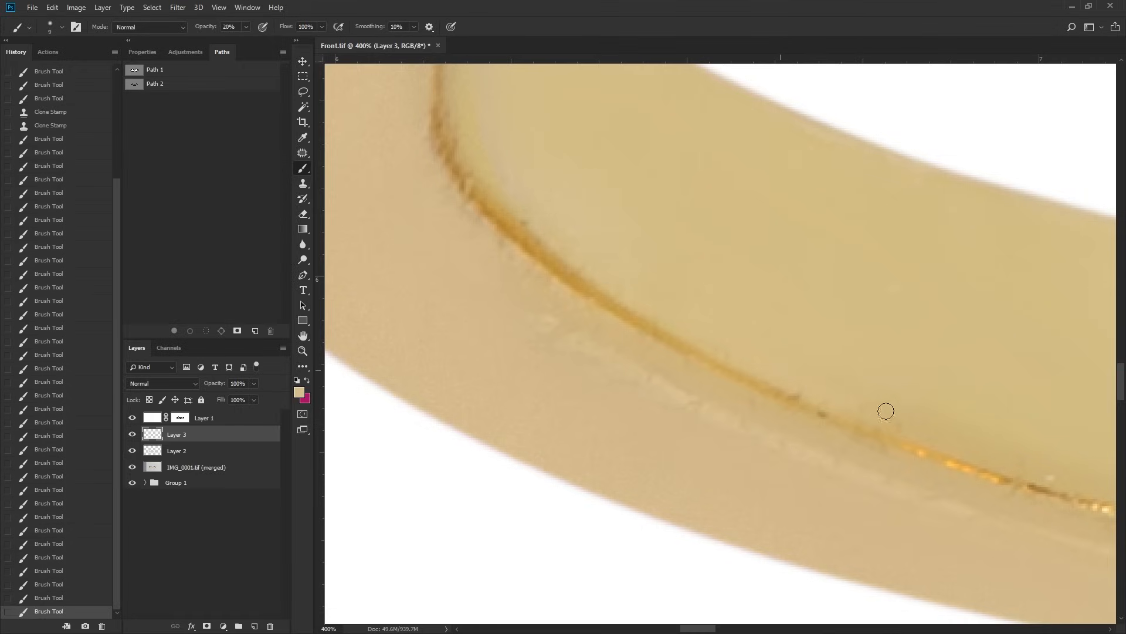
left_click_drag(903, 408, 909, 412)
Step: Clone clean gold over the dark specks along the orange inner rim line at the ring's lower left
key("ctrl+space")
left_click(785, 363, "ctrl")
key("s")
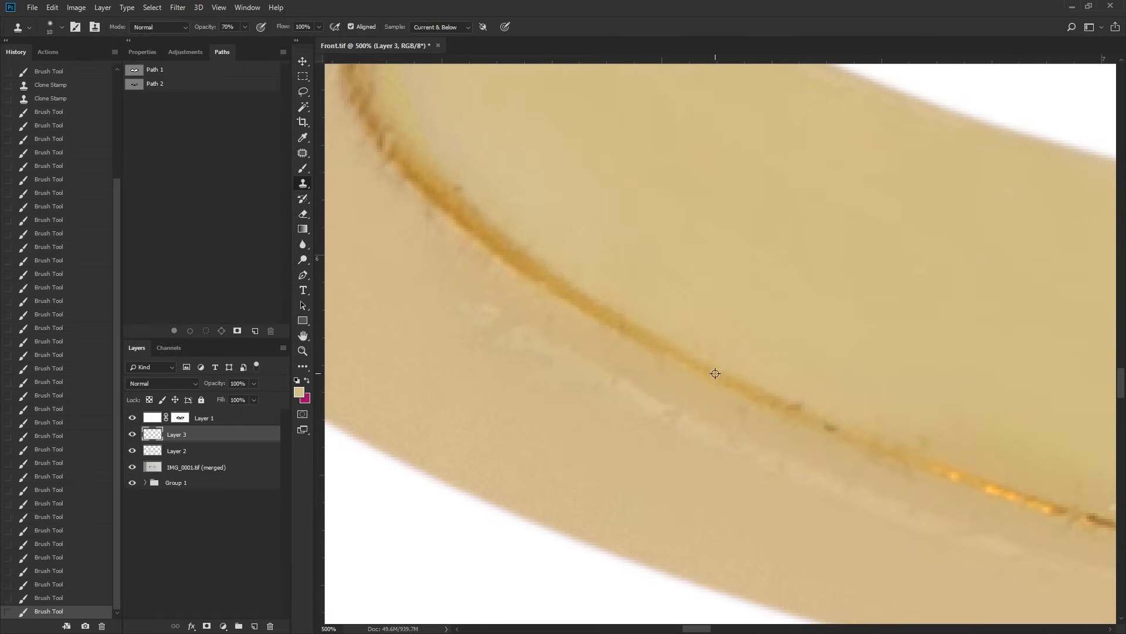
left_click(799, 405)
left_click(818, 415)
left_click(825, 420)
left_click(833, 428)
left_click(861, 435)
left_click(868, 437)
left_click(829, 432)
Step: Smooth the rough fringe along the orange rim line up to its left bend with a 20% opacity brush
key("space")
left_click_drag(713, 391, 772, 426)
key("b")
left_click_drag(648, 368, 598, 341)
left_click_drag(626, 358, 543, 303)
left_click_drag(571, 322, 468, 254)
left_click_drag(543, 299, 469, 243)
left_click_drag(544, 292, 437, 215)
mouse_move(463, 239)
left_mouse_down()
mouse_move(409, 181)
mouse_move(447, 229)
left_mouse_up()
key("space")
mouse_move(511, 266)
left_mouse_down()
mouse_move(628, 388)
mouse_move(698, 438)
left_mouse_up()
left_click_drag(597, 357, 629, 387)
left_click_drag(628, 387, 648, 404)
Step: Remove the specks beside the lower part of the rim line's left bend with cloning and low-opacity brushing
key("s")
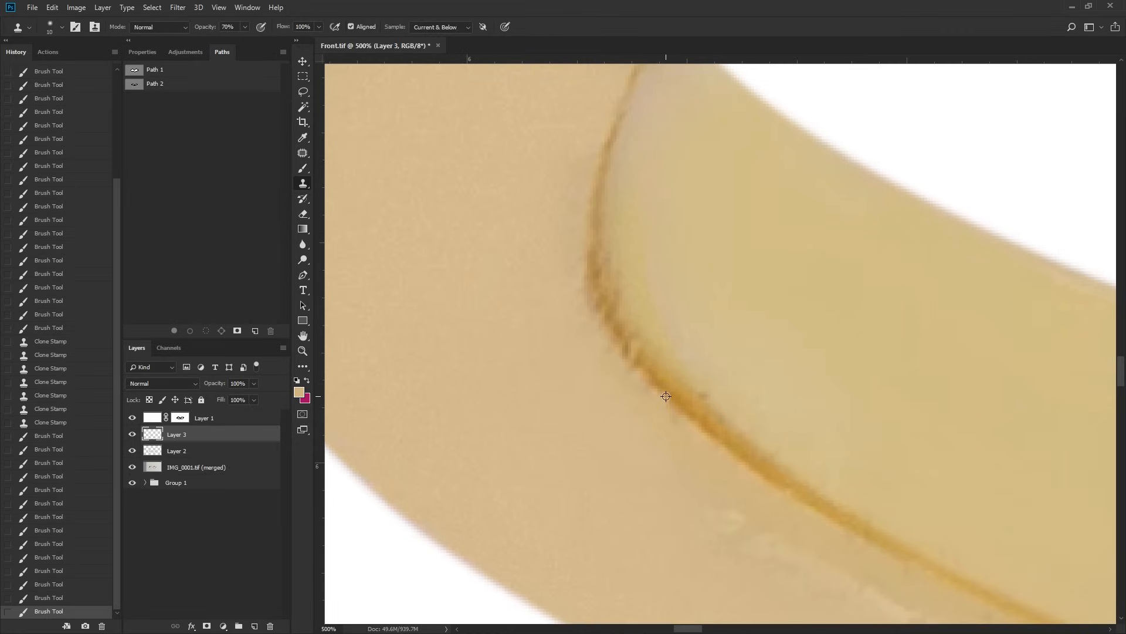
left_click_drag(637, 367, 630, 355)
key("b")
left_click(719, 369, "alt")
left_click(703, 386)
left_click_drag(697, 382, 694, 374)
left_click_drag(694, 376, 713, 393)
left_click(713, 393)
Step: Brush away the jagged dark ticks on the outer side of the rim line's left bend
key("space")
left_click_drag(745, 310, 747, 418)
key("z")
key("b")
left_click(630, 354, "alt")
left_click_drag(624, 366, 616, 360)
left_click_drag(616, 360, 634, 391)
left_click_drag(740, 515, 753, 520)
mouse_move(756, 521)
left_mouse_down()
mouse_move(769, 526)
mouse_move(656, 329)
mouse_move(618, 292)
left_mouse_up()
Step: Clone clean gold over the pale streak and dark marks beside the rim line towards the ring's bottom centre
key("space")
key("s")
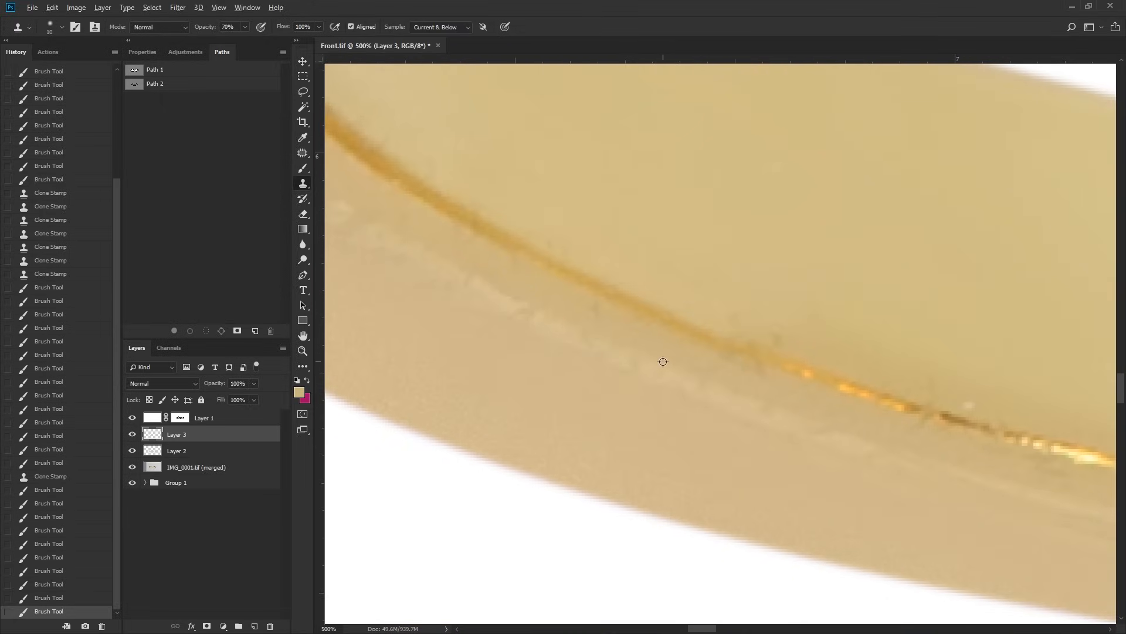
left_click_drag(632, 362, 611, 351)
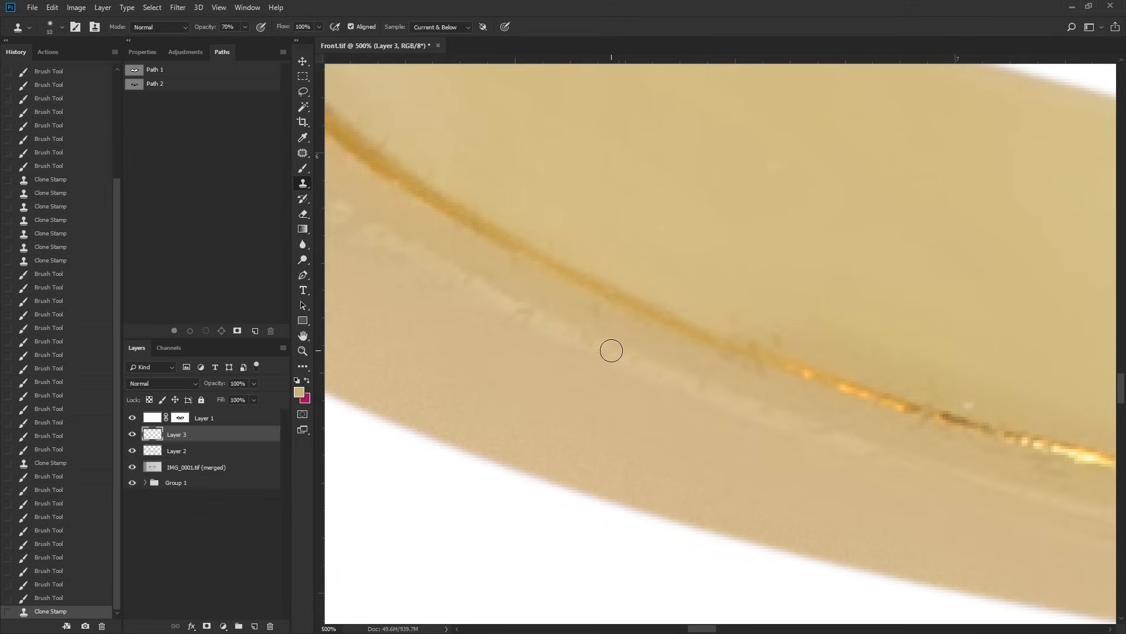
left_click(601, 355)
left_click(601, 311)
left_click(698, 382)
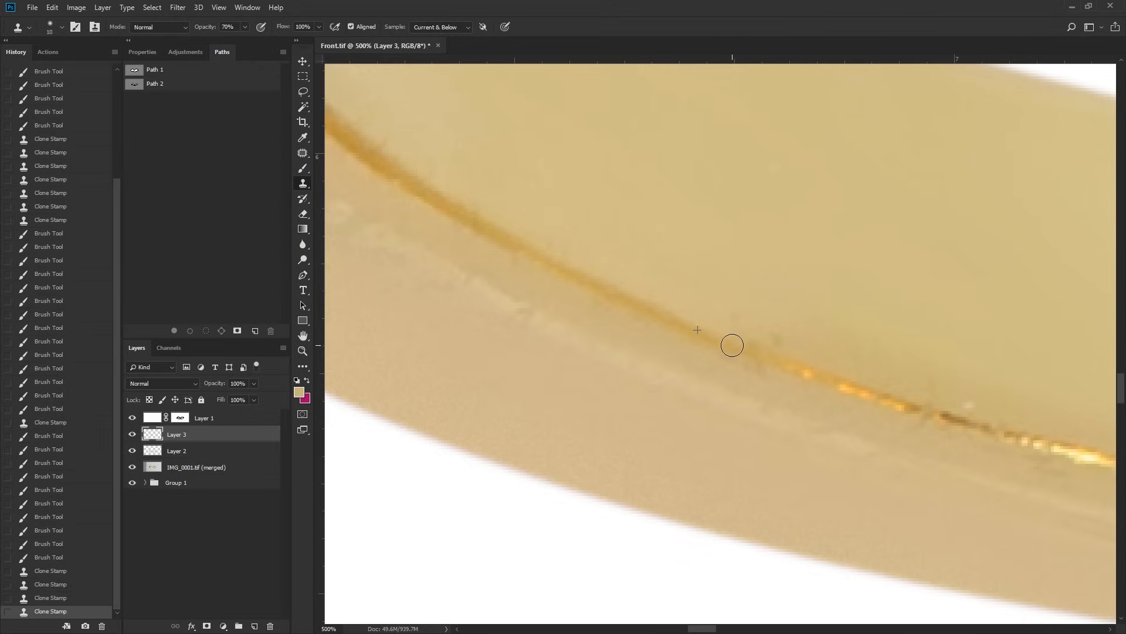
left_click_drag(754, 343, 766, 363)
left_click_drag(875, 371, 549, 317)
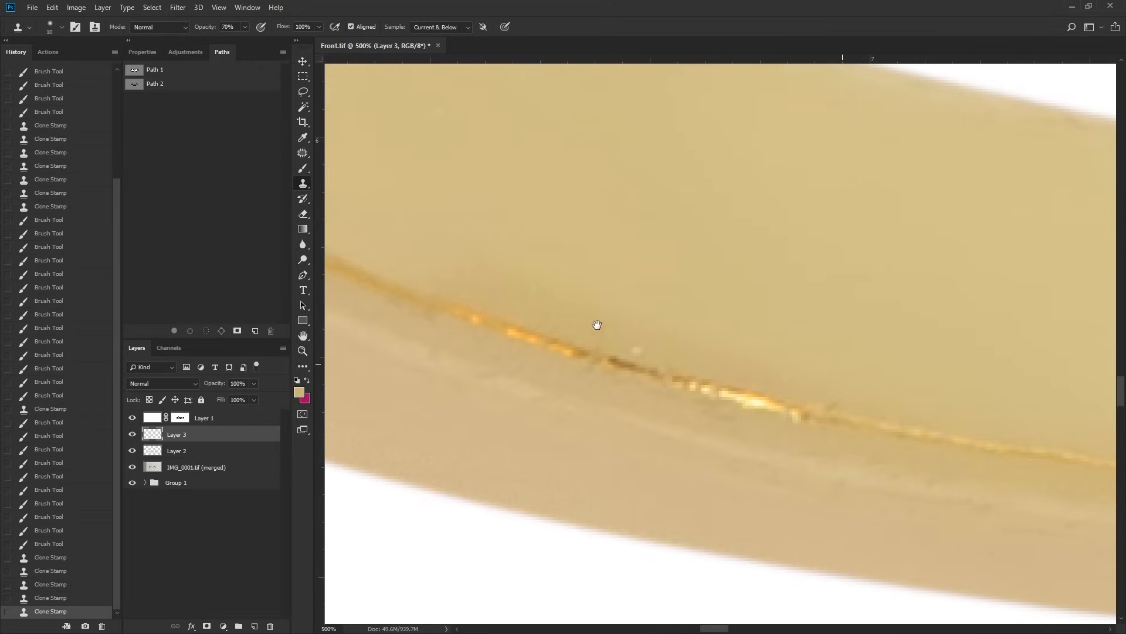
left_click(612, 371)
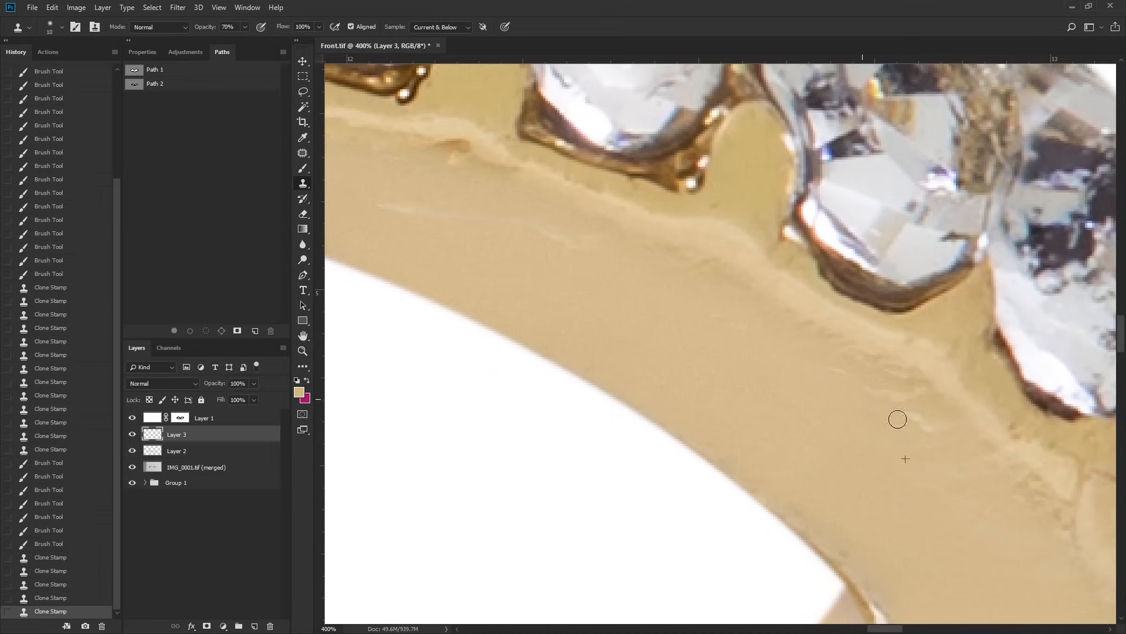
Step: Clone smooth gold over the scratches on the band beneath the right-hand stones
left_click(939, 439)
left_click(955, 446)
left_click_drag(720, 347, 985, 456)
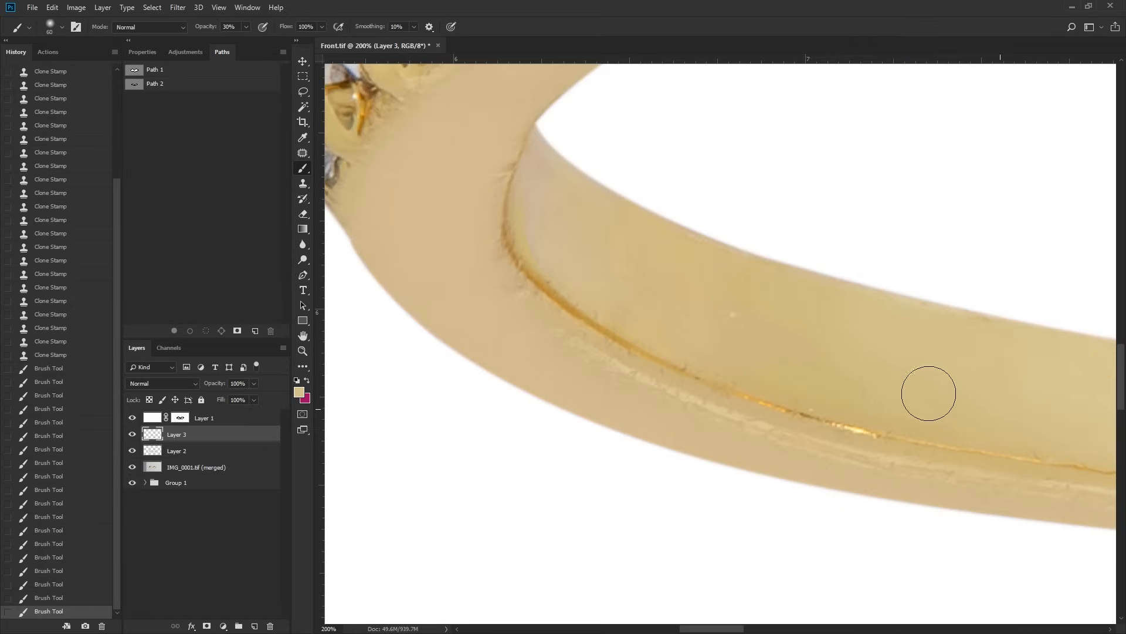
Step: Even out the gold tone at the left end of the inner band with a large soft brush at 30% opacity
mouse_move(747, 291)
left_mouse_down()
mouse_move(850, 346)
mouse_move(1009, 397)
mouse_move(691, 303)
left_mouse_up()
left_click_drag(578, 196, 576, 244)
mouse_move(566, 175)
left_mouse_down()
mouse_move(540, 198)
mouse_move(583, 220)
mouse_move(646, 287)
mouse_move(599, 238)
left_mouse_up()
left_click_drag(599, 238, 632, 283)
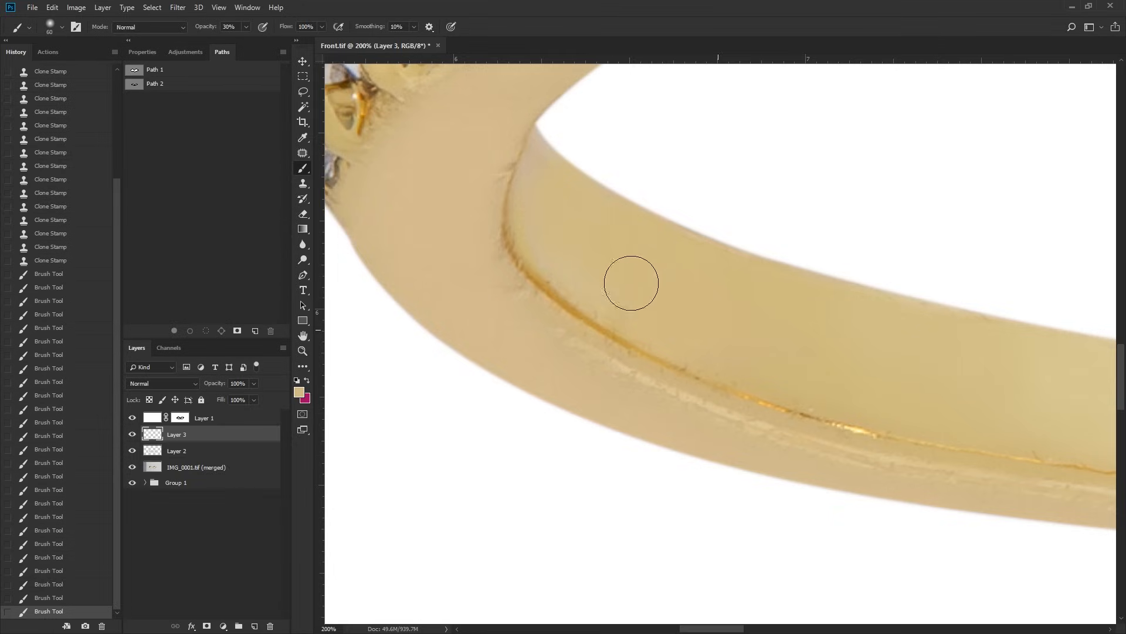
left_click(1065, 380, "alt")
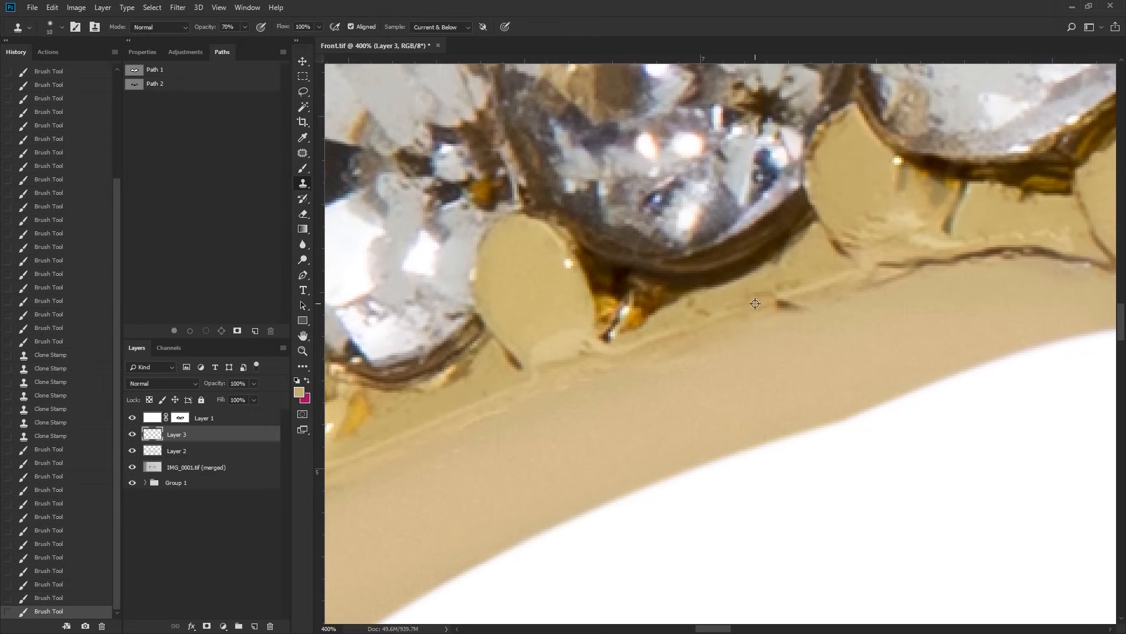
Step: Clone out the dark mark on the gold edge below the stones left of the left-hand peak
left_click_drag(783, 307, 789, 307)
left_click_drag(778, 301, 797, 304)
left_click_drag(797, 305, 785, 305)
left_click(784, 305)
Step: Smooth the gold strip between the prongs beneath the stone near the left-hand peak with a 20% opacity brush
key("b")
left_click(809, 264, "alt")
left_click_drag(815, 269, 807, 278)
mouse_move(786, 283)
left_mouse_down()
mouse_move(748, 296)
mouse_move(768, 290)
left_mouse_up()
mouse_move(773, 289)
left_mouse_down()
mouse_move(790, 284)
mouse_move(706, 309)
left_mouse_up()
left_click_drag(705, 308, 774, 289)
mouse_move(721, 303)
left_mouse_down()
mouse_move(691, 310)
mouse_move(701, 305)
left_mouse_up()
mouse_move(704, 302)
left_mouse_down()
mouse_move(712, 296)
mouse_move(707, 311)
left_mouse_up()
left_click_drag(707, 310, 780, 278)
left_click_drag(801, 264, 763, 274)
left_click_drag(804, 267, 819, 272)
left_click_drag(894, 200, 717, 287)
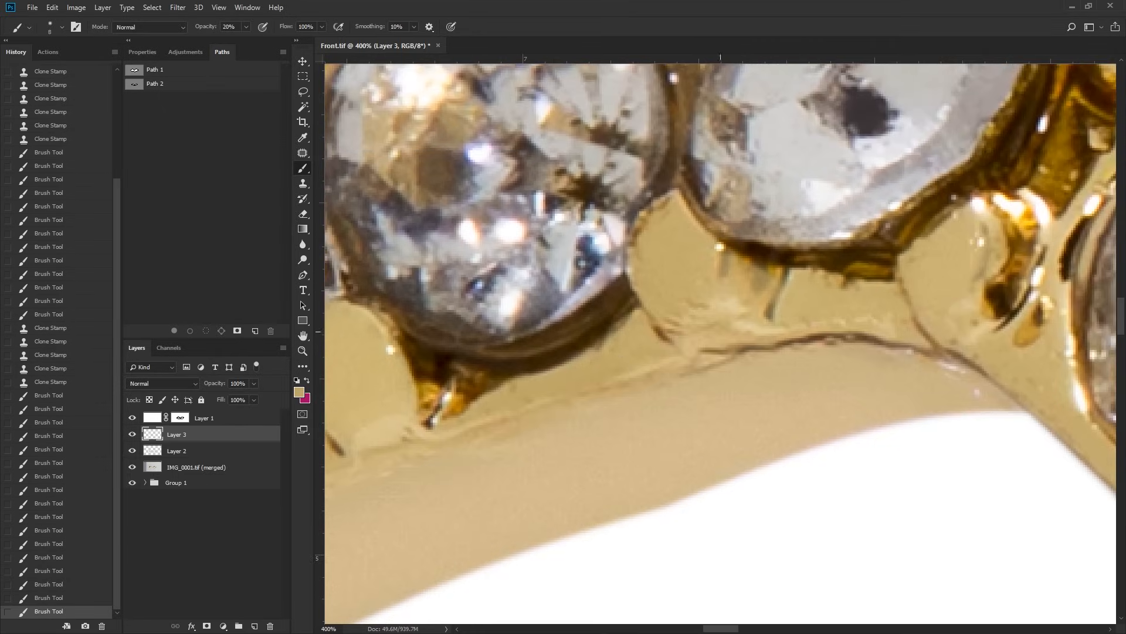
key("s")
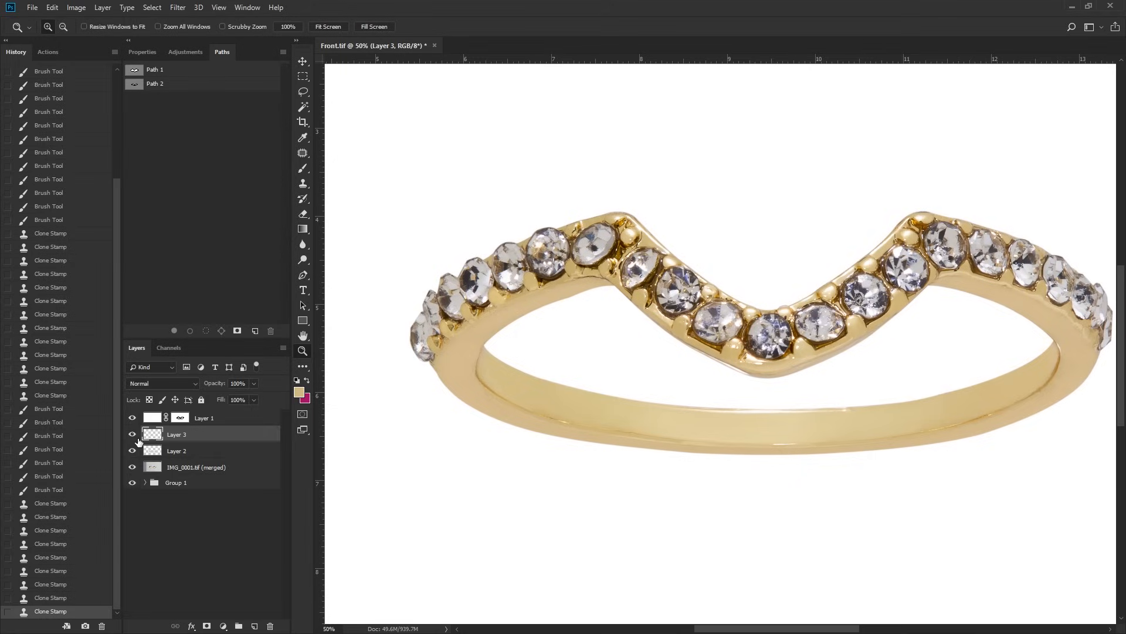
Step: Compare the ring before and after retouching by toggling the visibility of Layer 3 and Layer 2
left_click(132, 434)
left_click(132, 434)
left_click(132, 435)
left_click(134, 442)
left_click(134, 439)
left_click(132, 441)
left_click(132, 452)
left_click(133, 450)
left_click(134, 451)
left_click_drag(574, 360, 538, 363)
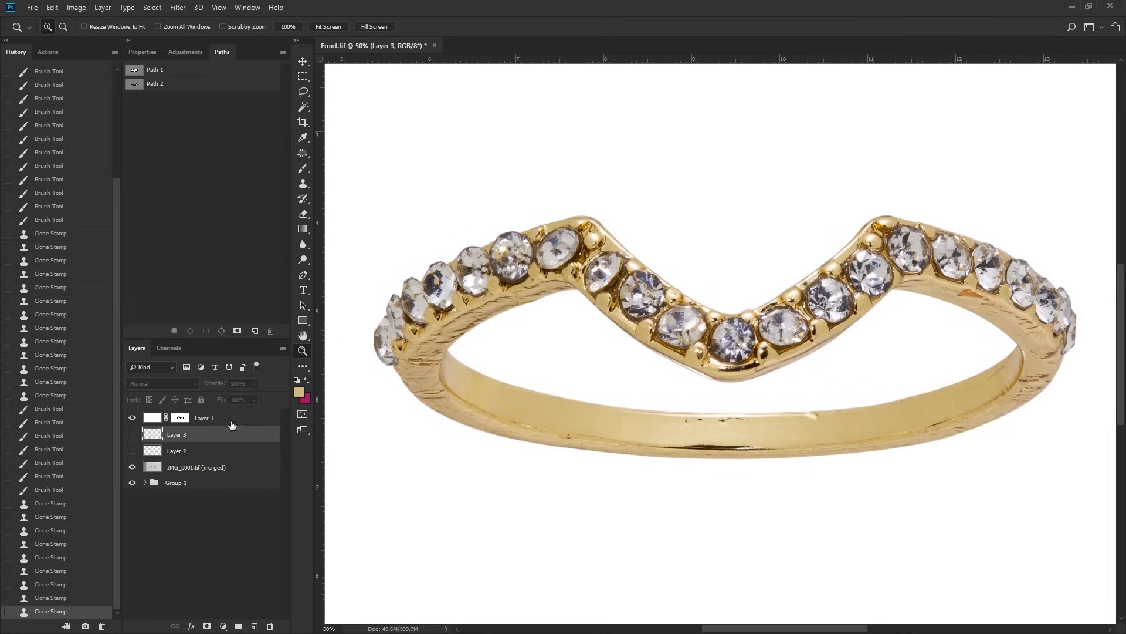
left_click_drag(131, 448, 141, 451)
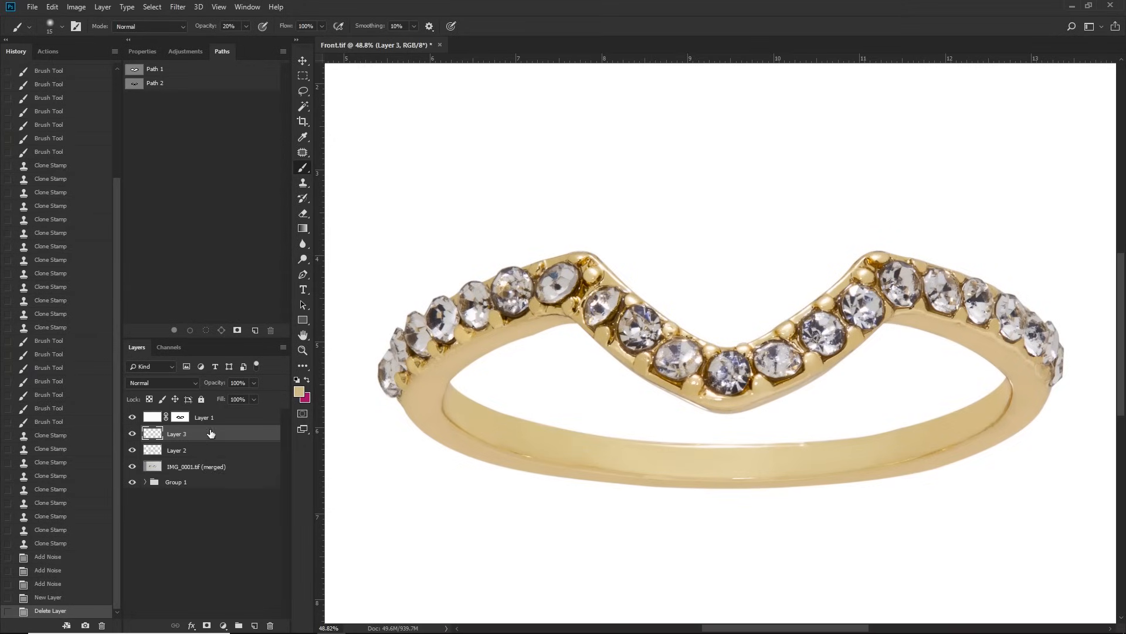
Step: Add a new layer above Layer 3 and set the foreground colour to PANTONE 7403 U
left_click(254, 625)
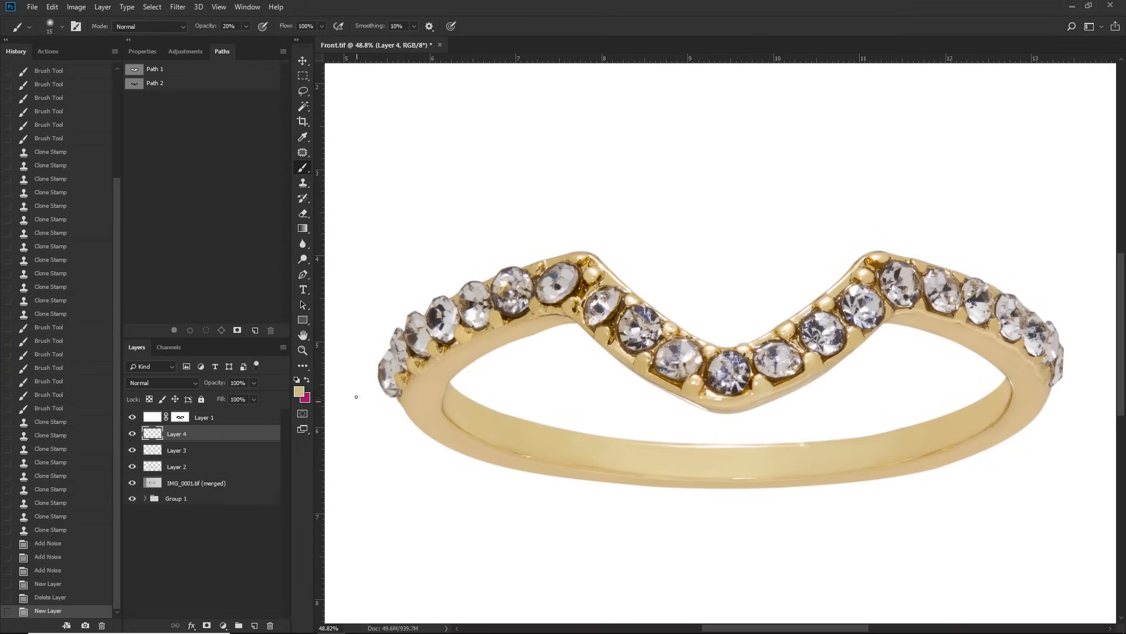
left_click(301, 395)
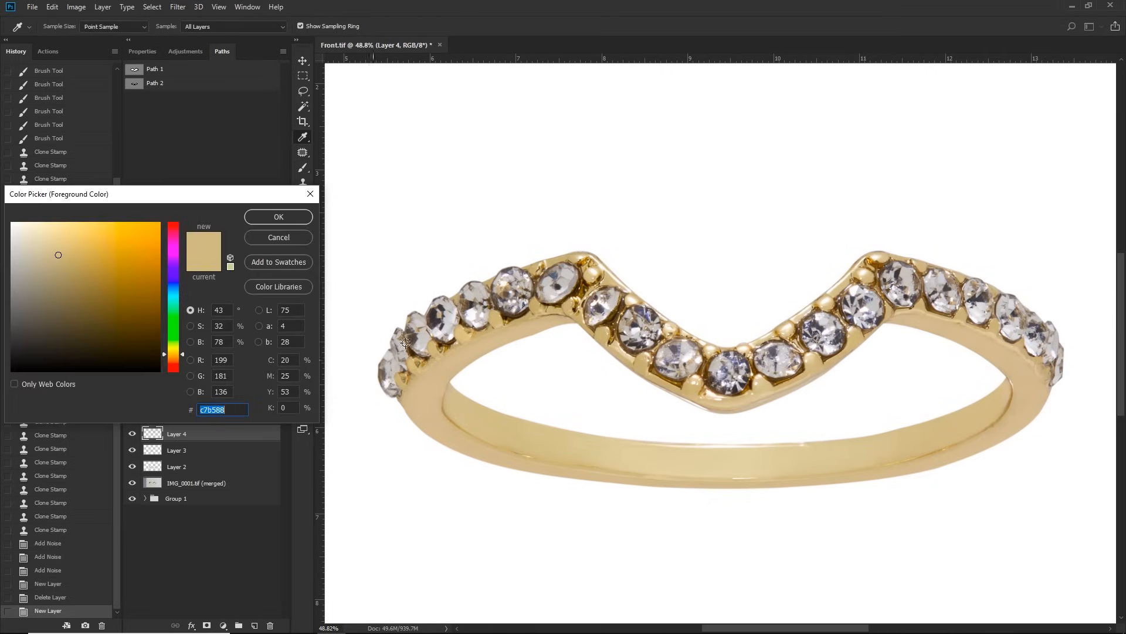
left_click(284, 290)
left_click_drag(144, 307, 144, 347)
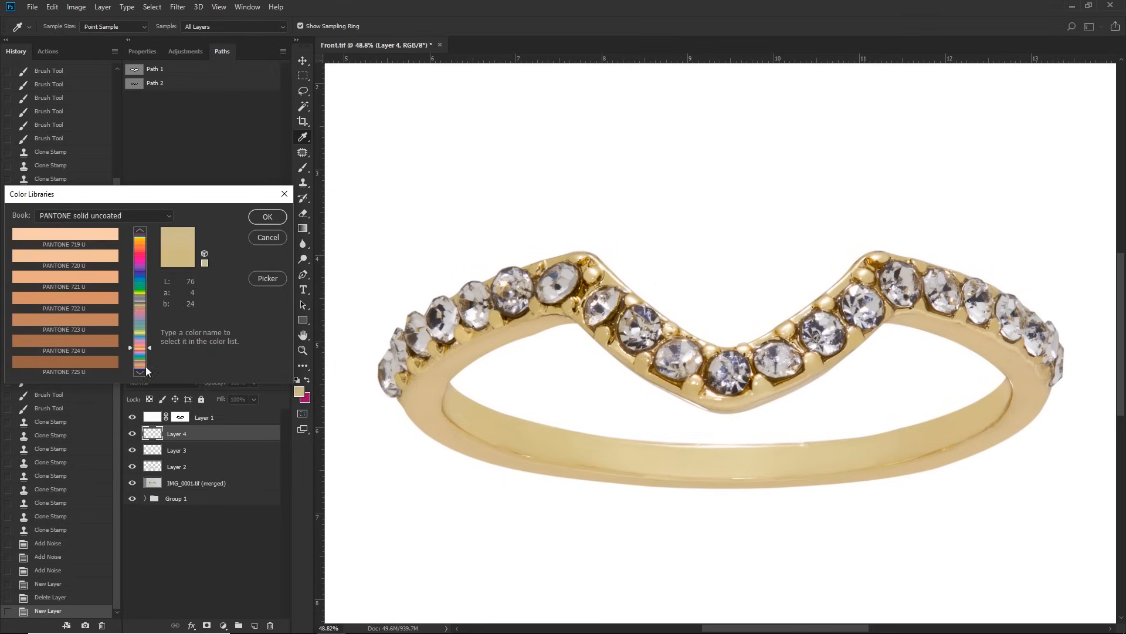
left_click(140, 373)
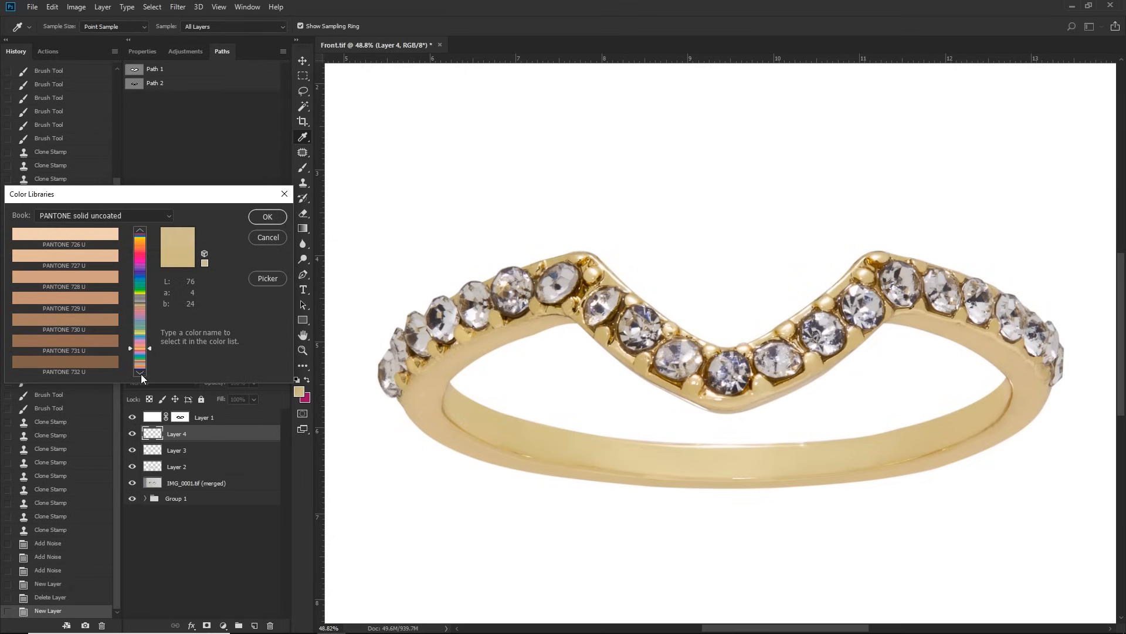
left_click(140, 373)
left_click(93, 278)
left_click_drag(170, 199, 619, 210)
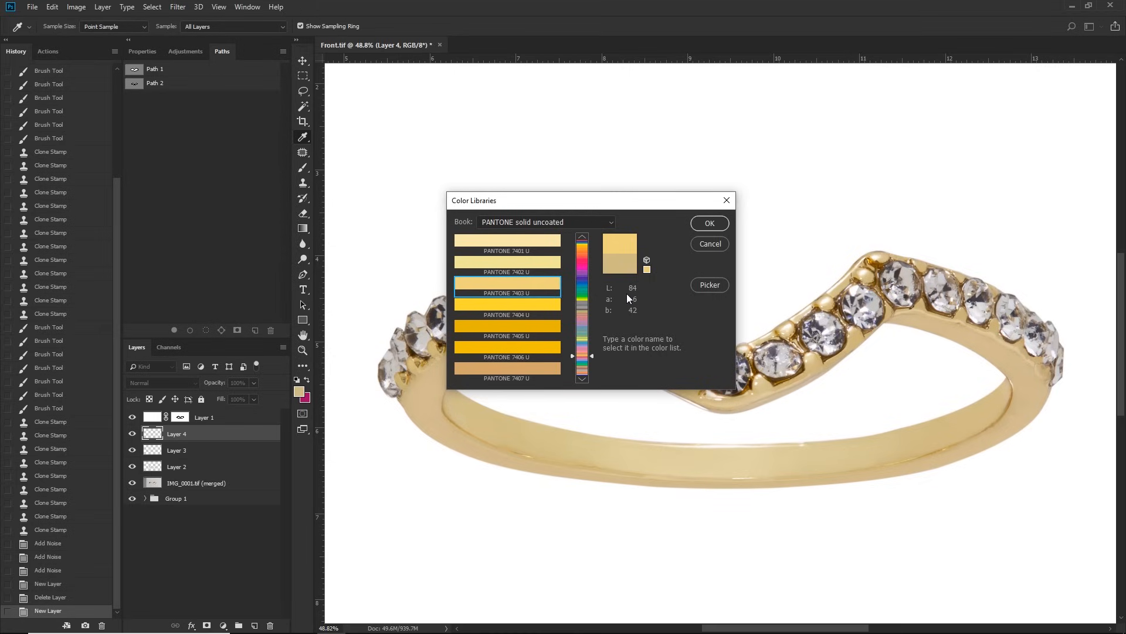
left_click(710, 224)
Step: Paint the whole ring with the gold colour at 100% opacity and set Layer 4's blend mode to Color
key("b")
mouse_move(464, 293)
left_mouse_down()
mouse_move(604, 276)
mouse_move(516, 410)
mouse_move(672, 464)
mouse_move(724, 390)
mouse_move(900, 264)
mouse_move(918, 301)
mouse_move(668, 443)
left_mouse_up()
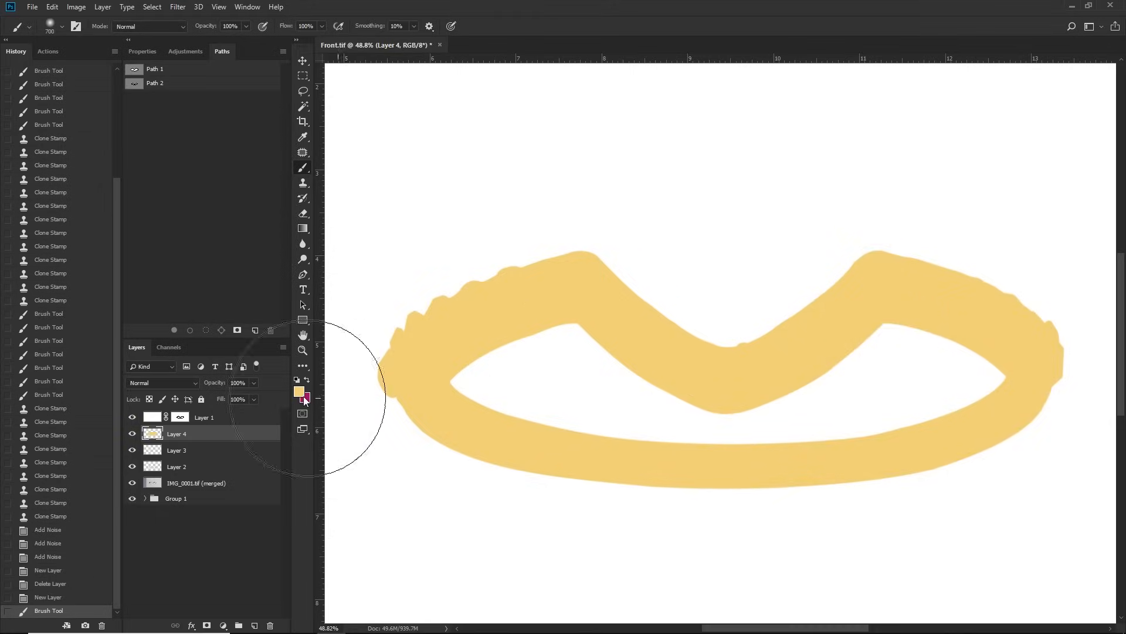
left_click(156, 383)
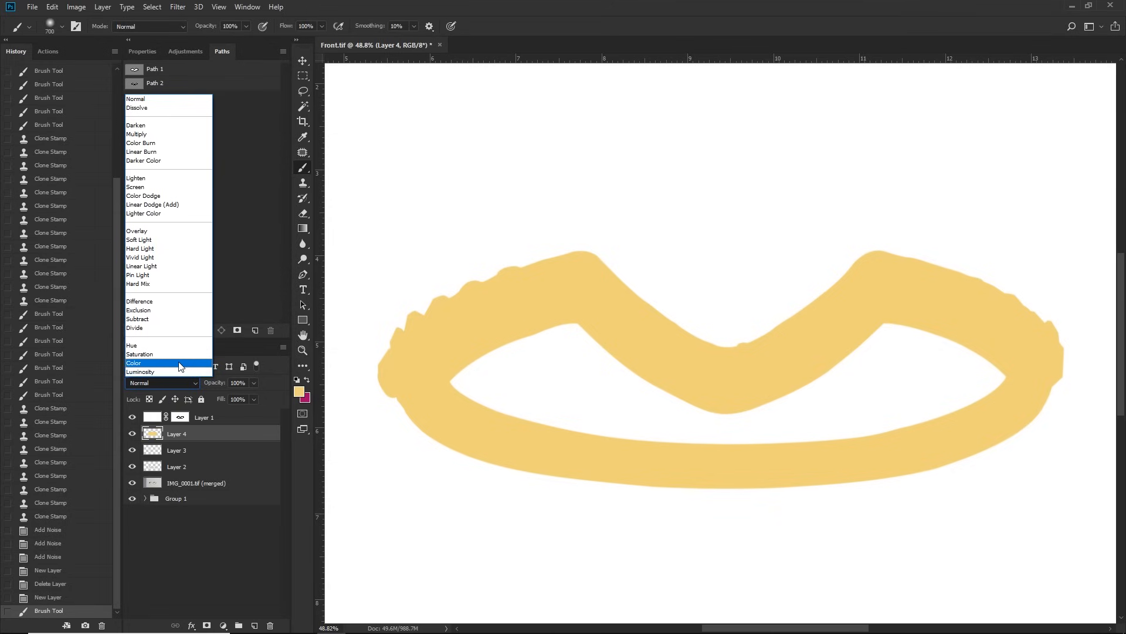
left_click(179, 363)
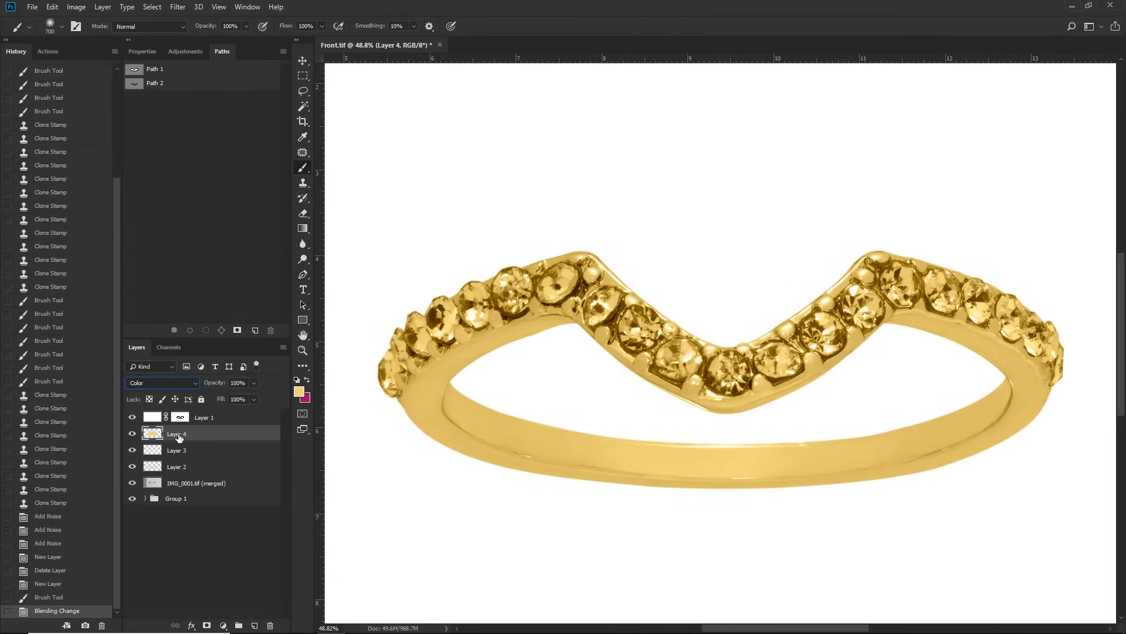
Step: Add a layer mask to Layer 4 and paint black over the stones to exclude them from the gold tint
left_click(206, 625)
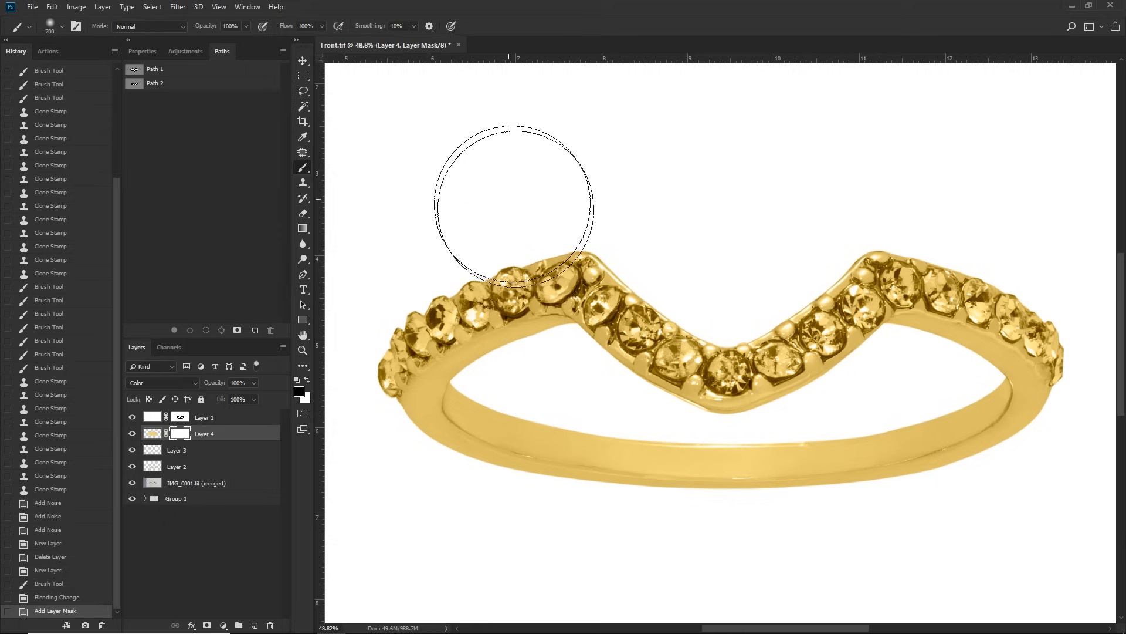
key("z")
left_click(559, 285)
left_click(651, 330)
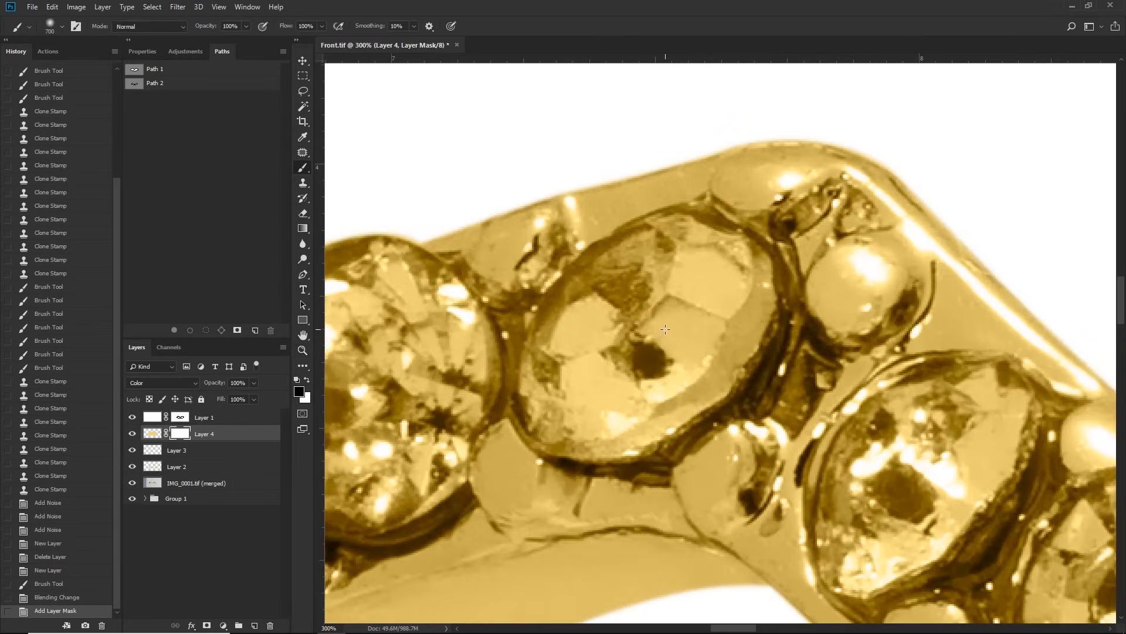
key("b")
key("bracketleft")
key("bracketleft")
key("bracketleft")
key("bracketleft")
key("bracketleft")
key("bracketleft")
key("bracketleft")
key("bracketleft")
key("bracketleft")
key("bracketleft")
key("bracketleft")
key("bracketleft")
key("bracketleft")
key("bracketleft")
key("bracketleft")
key("bracketleft")
mouse_move(687, 299)
left_mouse_down()
mouse_move(704, 268)
mouse_move(642, 283)
mouse_move(622, 337)
mouse_move(591, 345)
mouse_move(565, 395)
mouse_move(602, 420)
mouse_move(664, 372)
mouse_move(634, 293)
mouse_move(696, 273)
mouse_move(740, 286)
mouse_move(755, 296)
mouse_move(751, 340)
mouse_move(640, 428)
left_mouse_up()
mouse_move(470, 305)
left_mouse_down()
mouse_move(727, 291)
mouse_move(550, 357)
mouse_move(566, 444)
mouse_move(684, 398)
mouse_move(704, 320)
mouse_move(636, 359)
left_mouse_up()
mouse_move(457, 336)
left_mouse_down()
mouse_move(898, 256)
mouse_move(776, 292)
mouse_move(817, 460)
mouse_move(882, 429)
mouse_move(858, 372)
mouse_move(840, 253)
left_mouse_up()
left_click_drag(705, 428, 843, 264)
mouse_move(843, 264)
left_mouse_down()
mouse_move(805, 203)
mouse_move(727, 299)
mouse_move(772, 415)
mouse_move(846, 299)
mouse_move(735, 221)
mouse_move(794, 180)
left_mouse_up()
left_click_drag(649, 323, 807, 285)
mouse_move(804, 281)
left_mouse_down()
mouse_move(735, 331)
mouse_move(795, 313)
mouse_move(831, 379)
mouse_move(825, 461)
mouse_move(740, 419)
left_mouse_up()
mouse_move(737, 407)
left_mouse_down()
mouse_move(772, 219)
mouse_move(760, 202)
left_mouse_up()
mouse_move(659, 181)
left_mouse_down()
mouse_move(590, 310)
mouse_move(660, 334)
mouse_move(691, 318)
mouse_move(620, 344)
mouse_move(639, 379)
mouse_move(614, 446)
mouse_move(594, 458)
mouse_move(649, 445)
mouse_move(649, 423)
mouse_move(670, 510)
left_mouse_up()
key("bracketleft")
key("bracketleft")
key("bracketleft")
key("bracketleft")
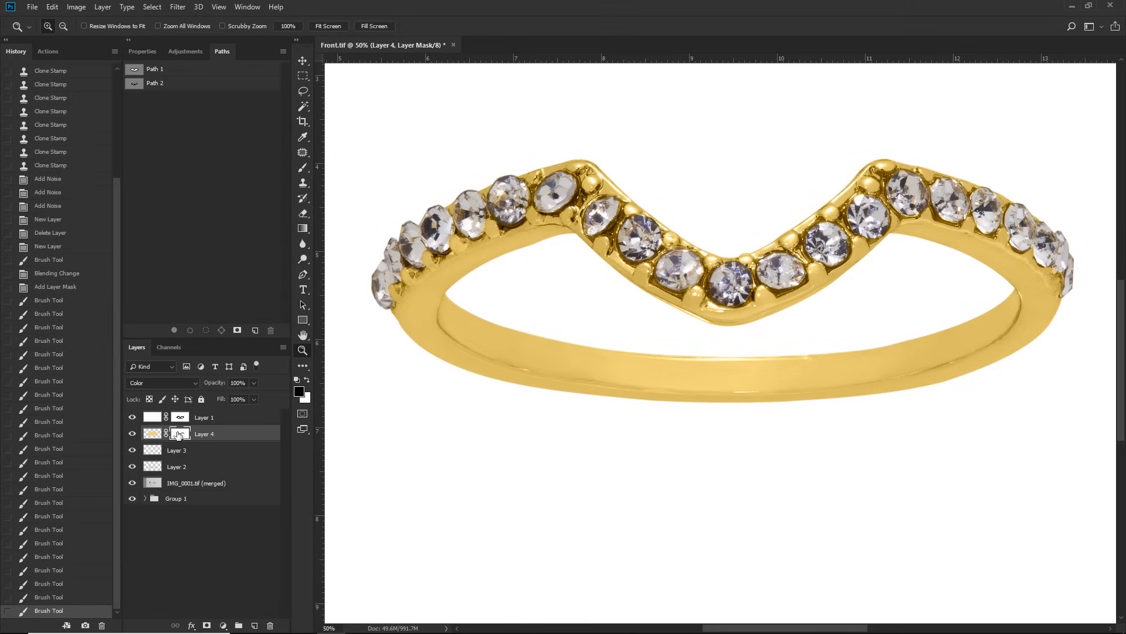
Step: Load Layer 4's mask as a selection and use it to mask a new layer, inverted to expose only the stones
right_click(178, 433)
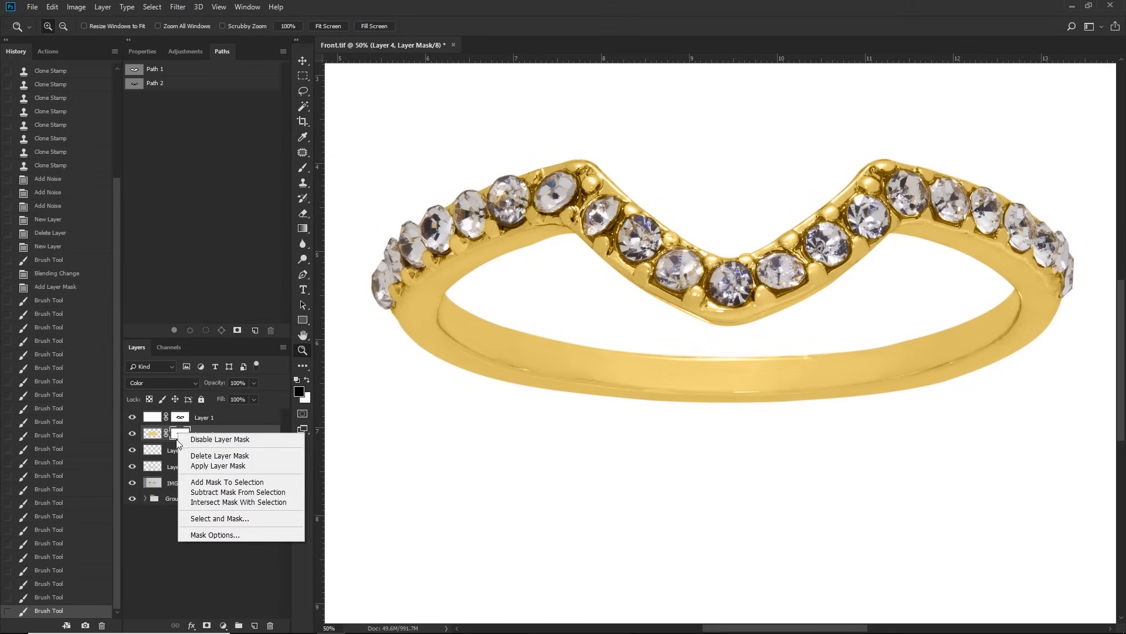
left_click(243, 484)
left_click(254, 625)
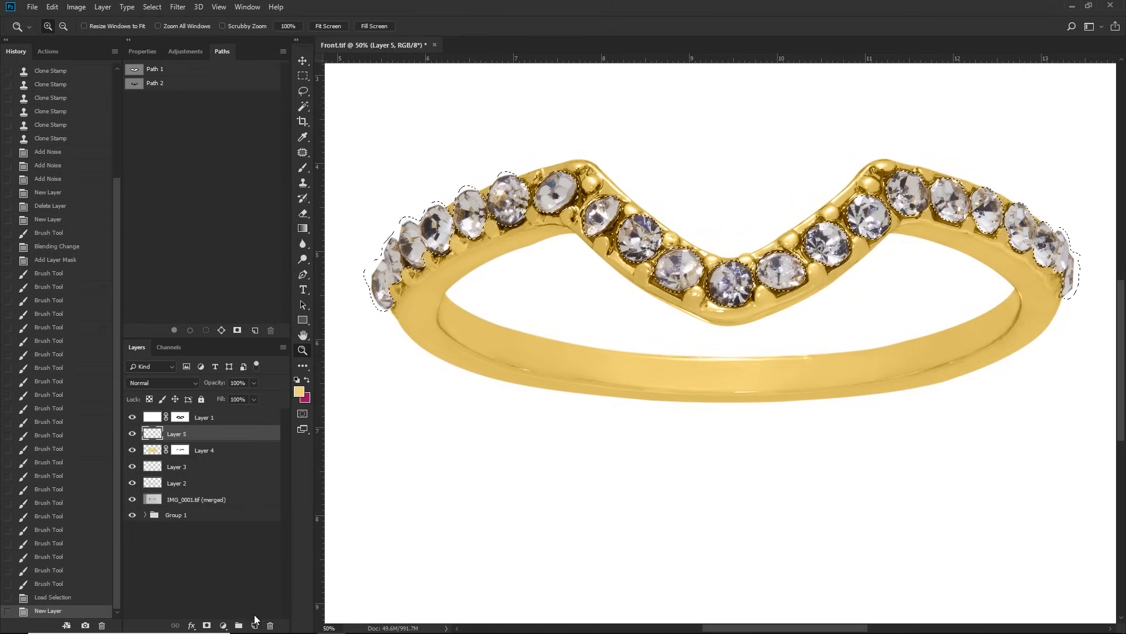
left_click(207, 625)
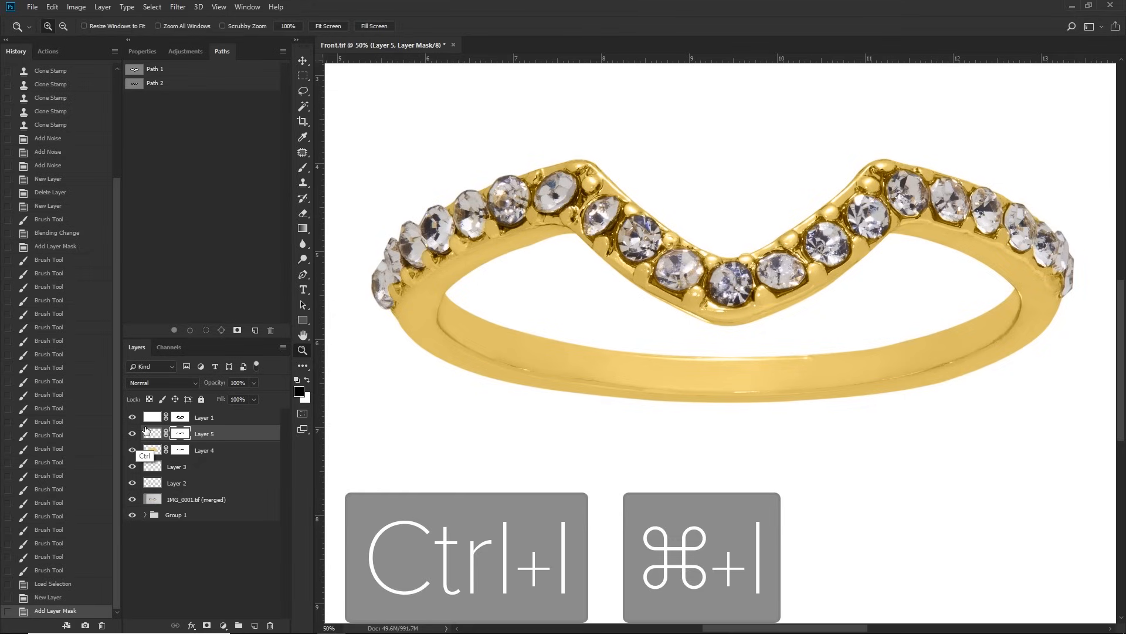
key("ctrl+i")
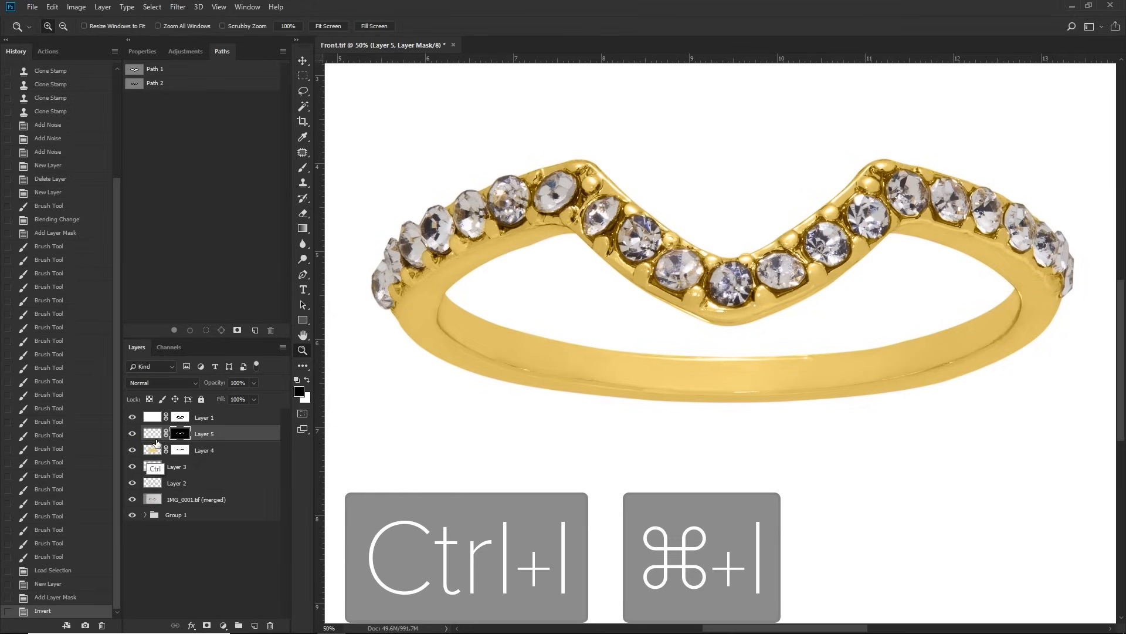
Step: Target Layer 5's pixels and set the foreground colour to PANTONE 5405 C from the solid coated book
left_click(151, 433)
key("b")
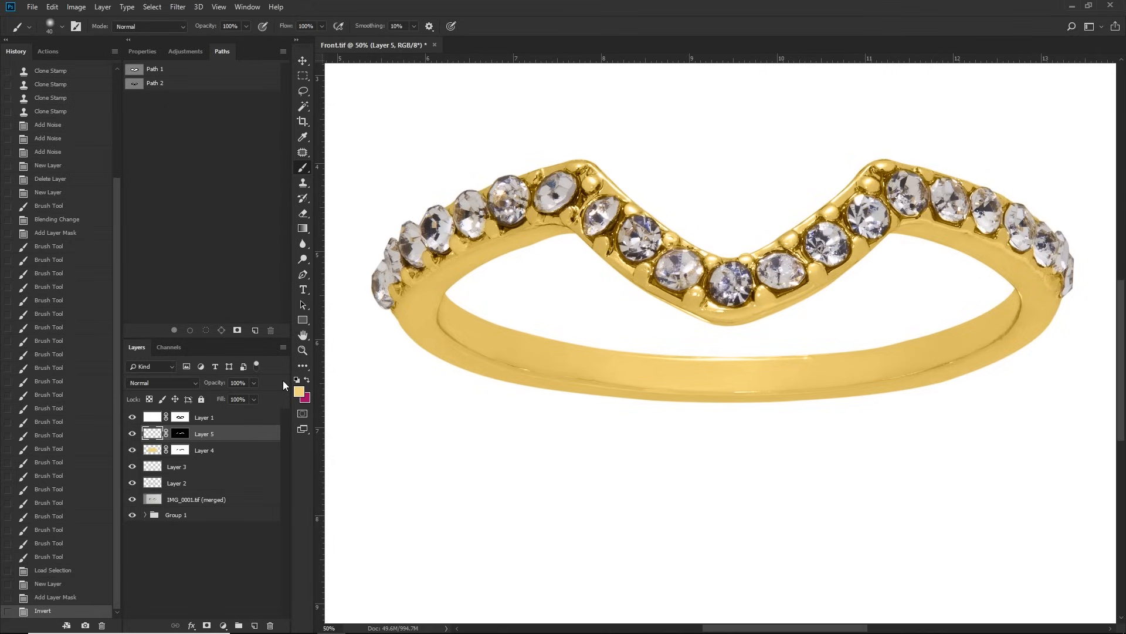
key("x")
left_click(298, 390)
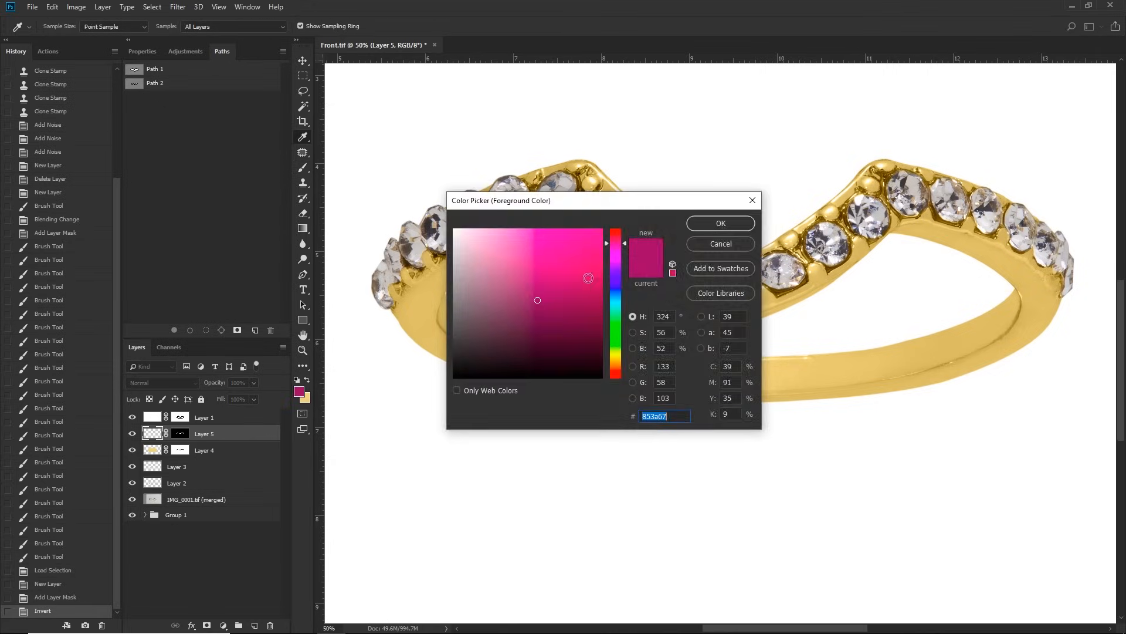
left_click(708, 291)
left_click(548, 266)
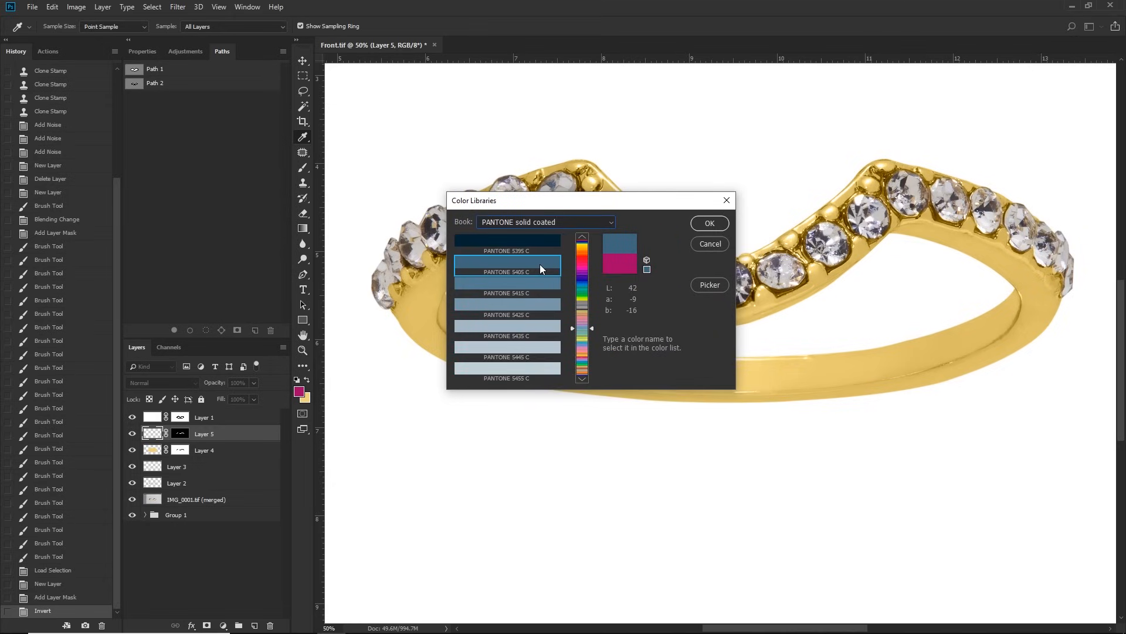
left_click(710, 223)
Step: Paint the stones with the blue colour and set Layer 5 to Color blending at 17% opacity
mouse_move(710, 269)
left_mouse_down()
mouse_move(512, 218)
mouse_move(437, 238)
mouse_move(994, 227)
mouse_move(885, 213)
left_mouse_up()
key("z")
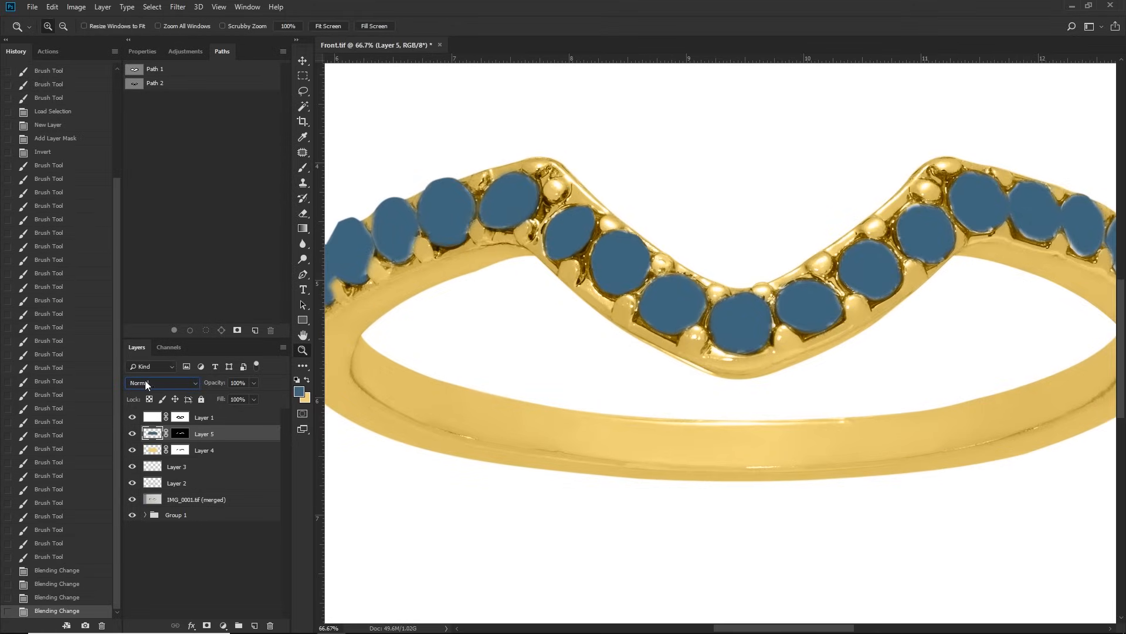
left_click(145, 382)
left_click(175, 366)
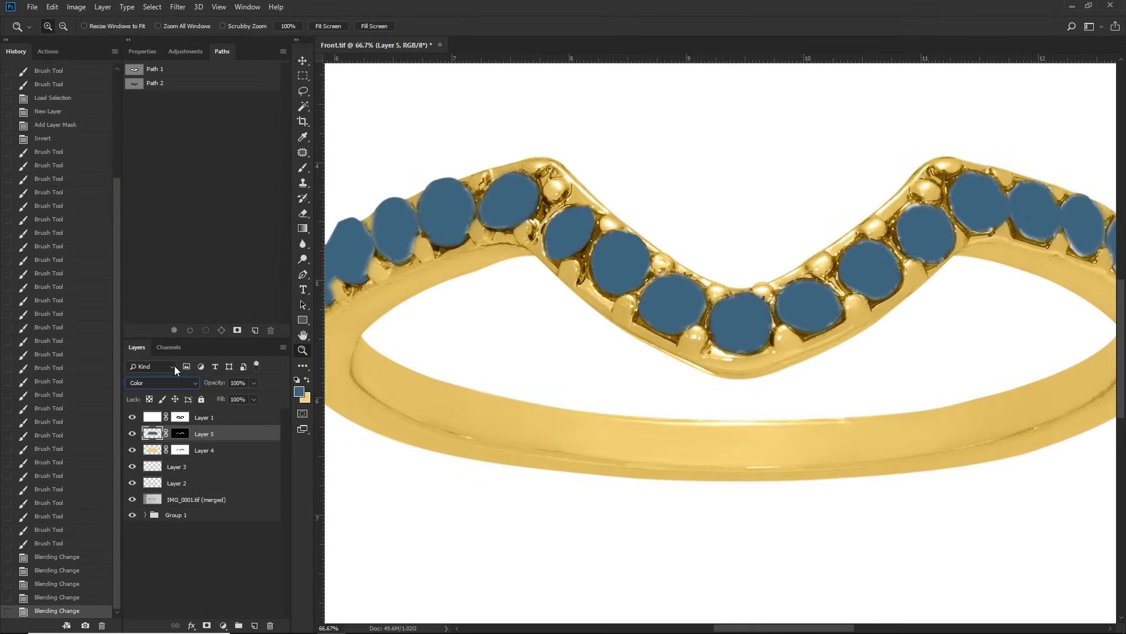
left_click(254, 382)
left_click(211, 396)
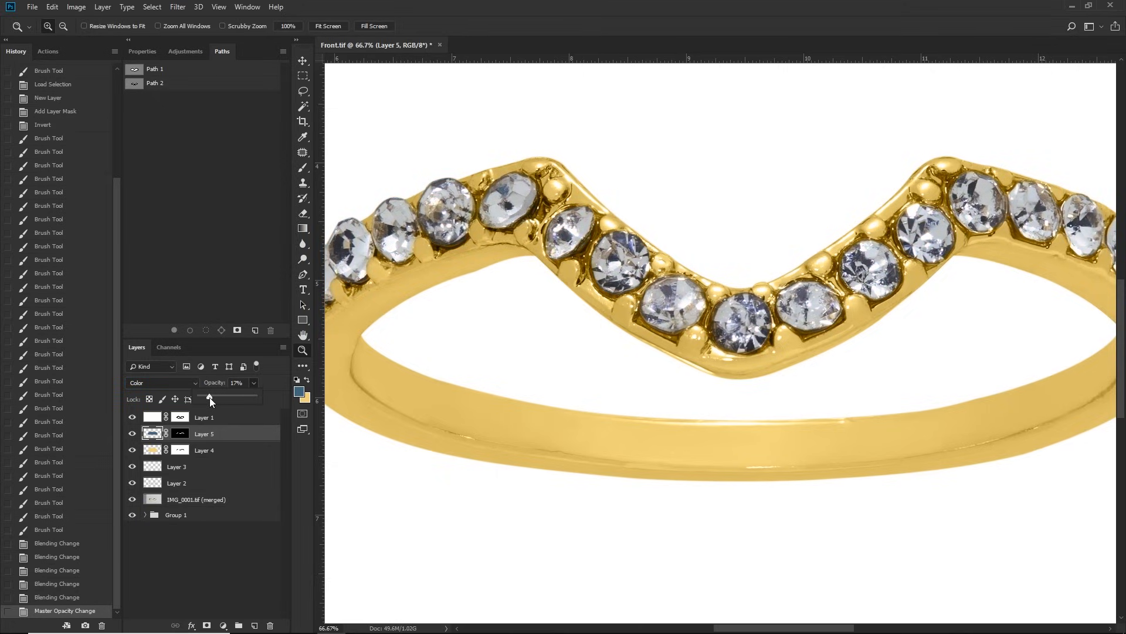
Step: Compare the ring with and without the blue stone tint on Layer 5 and the gold tint on Layer 4
left_click(132, 434)
left_click(132, 434)
left_click(132, 450)
left_click(132, 450)
left_click(133, 434)
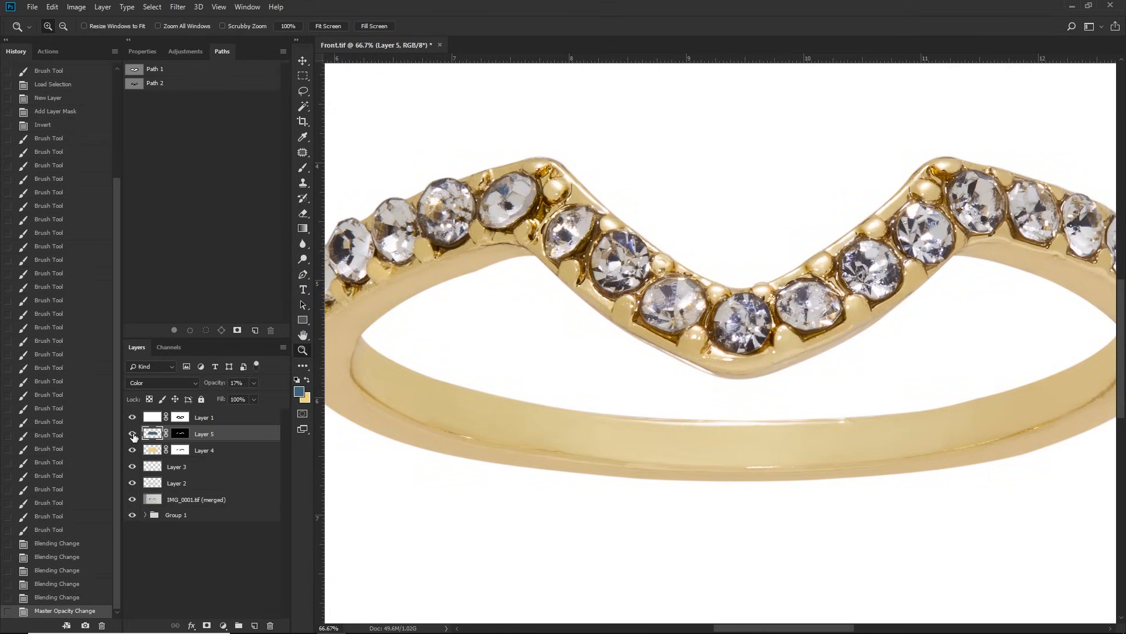
mouse_move(132, 436)
left_mouse_down()
mouse_move(132, 451)
mouse_move(132, 437)
left_mouse_up()
Step: Load Layer 4's mask as a selection and add a masked Curves layer above Layer 3 with a contrast S-curve for the metal
left_click(181, 450)
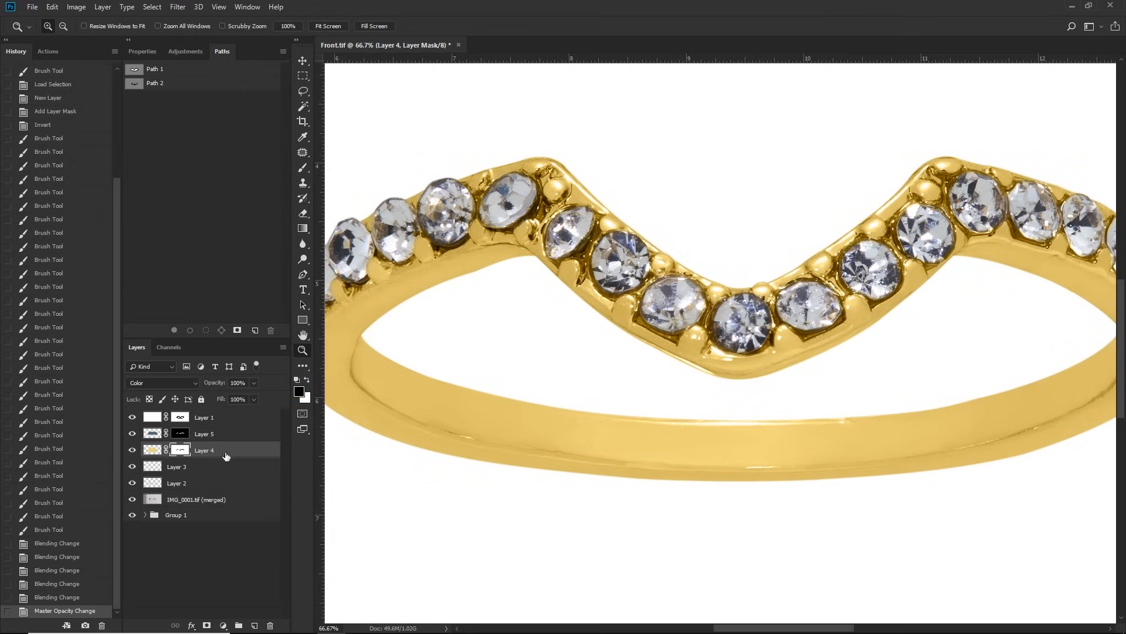
right_click(184, 453)
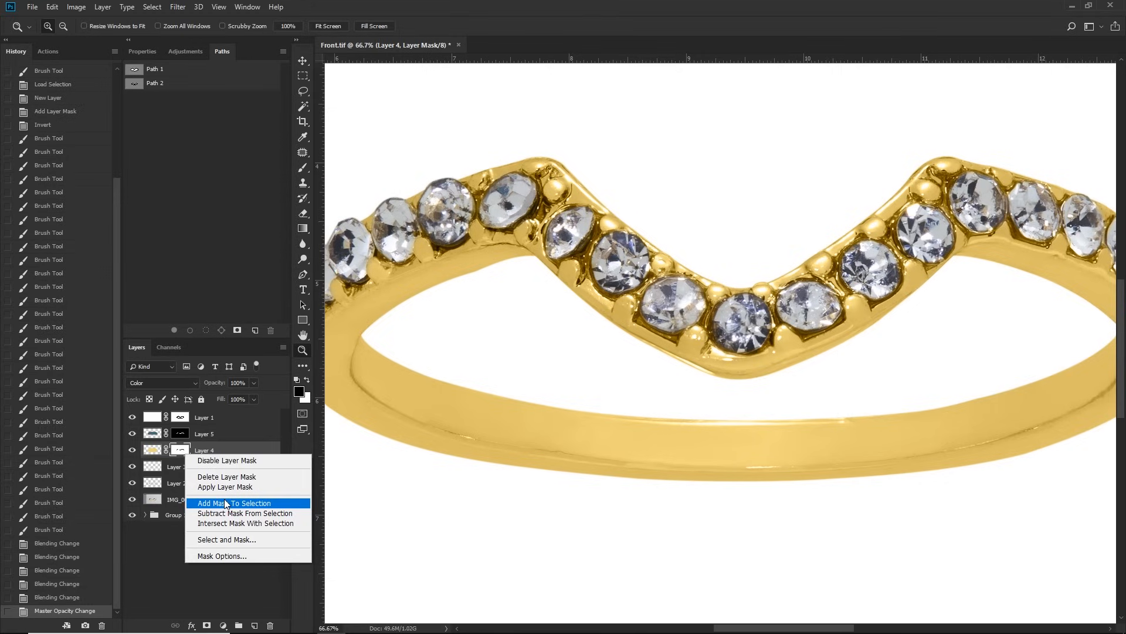
left_click(226, 503)
left_click(223, 626)
left_click(240, 485)
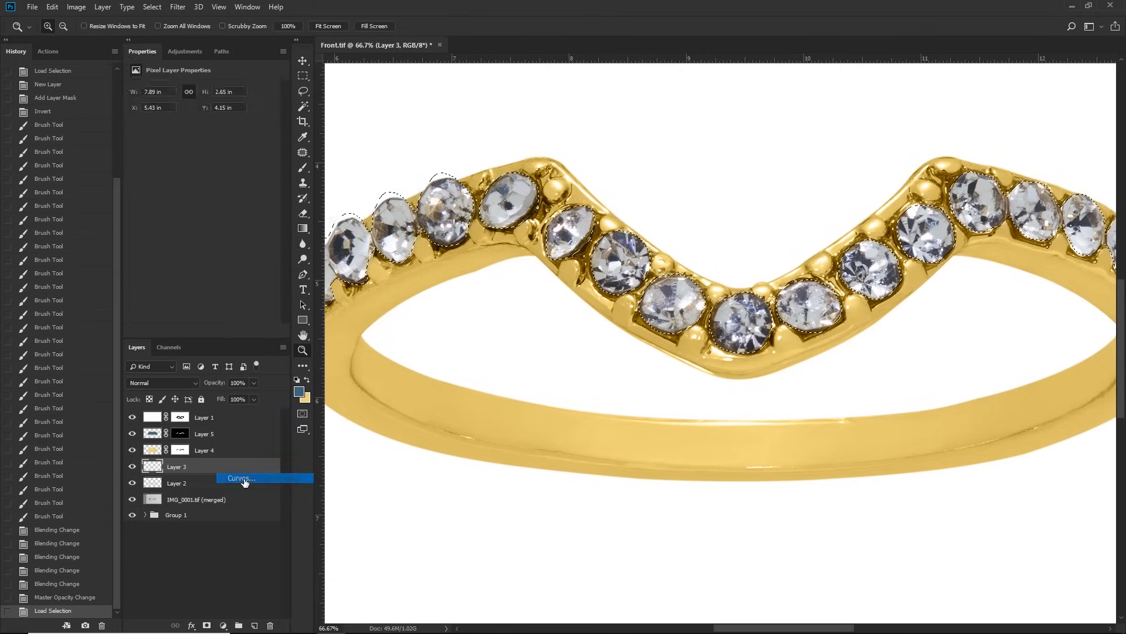
left_click(588, 351, "alt")
left_click_drag(256, 131, 249, 129)
left_click_drag(173, 213, 173, 223)
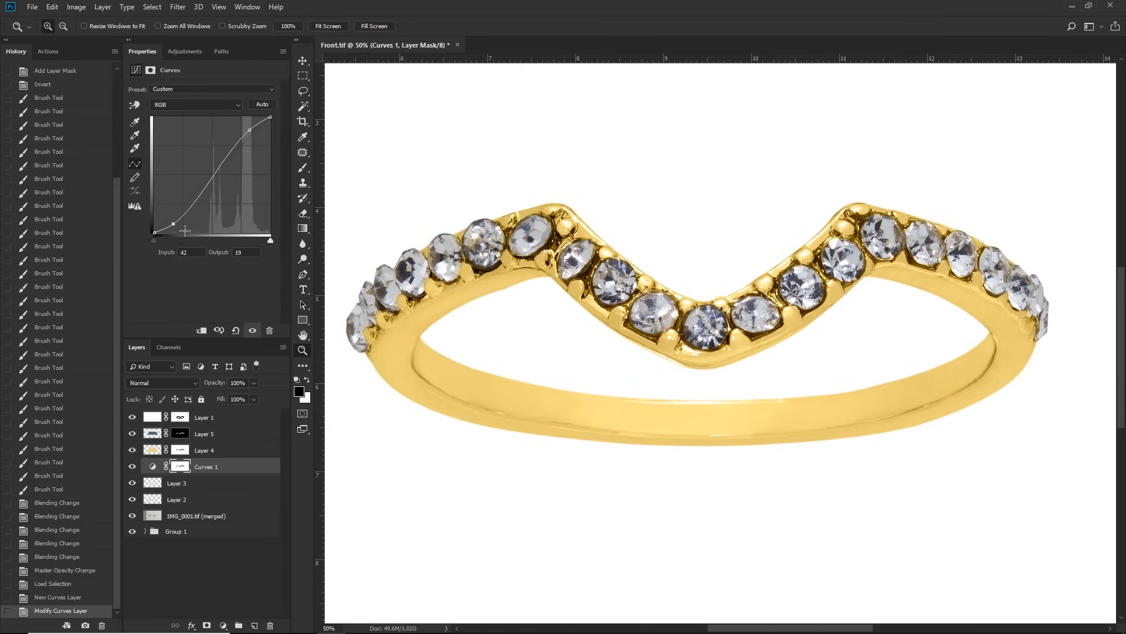
Step: Load Layer 5's mask as a selection and add a Curves layer giving the stones an S-curve, at 64% opacity
left_click(181, 435)
right_click(176, 432)
left_click(212, 481)
left_click(216, 468)
left_click(223, 625)
left_click(252, 474)
left_click_drag(250, 139, 243, 129)
left_click_drag(176, 198, 181, 215)
left_click_drag(221, 392, 240, 392)
left_click(235, 394)
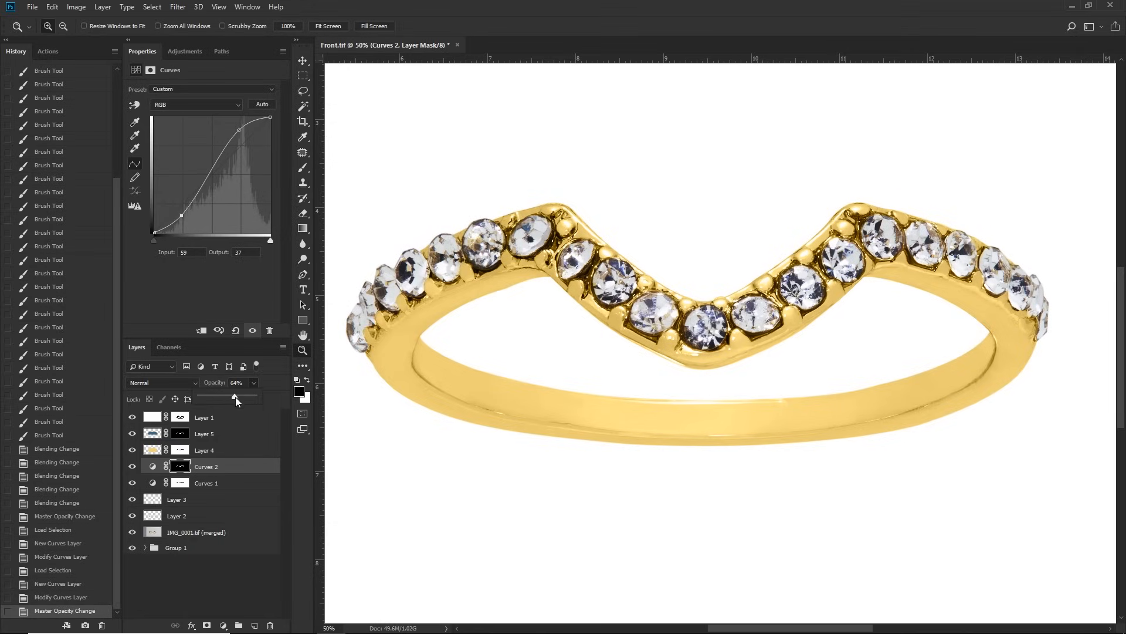
Step: Check the effect of Curves 1 and brighten its midtones with a curve point at input 107, output 122
left_click(132, 483)
left_click(132, 483)
left_click(180, 483)
left_click(153, 482)
left_click_drag(211, 176, 203, 177)
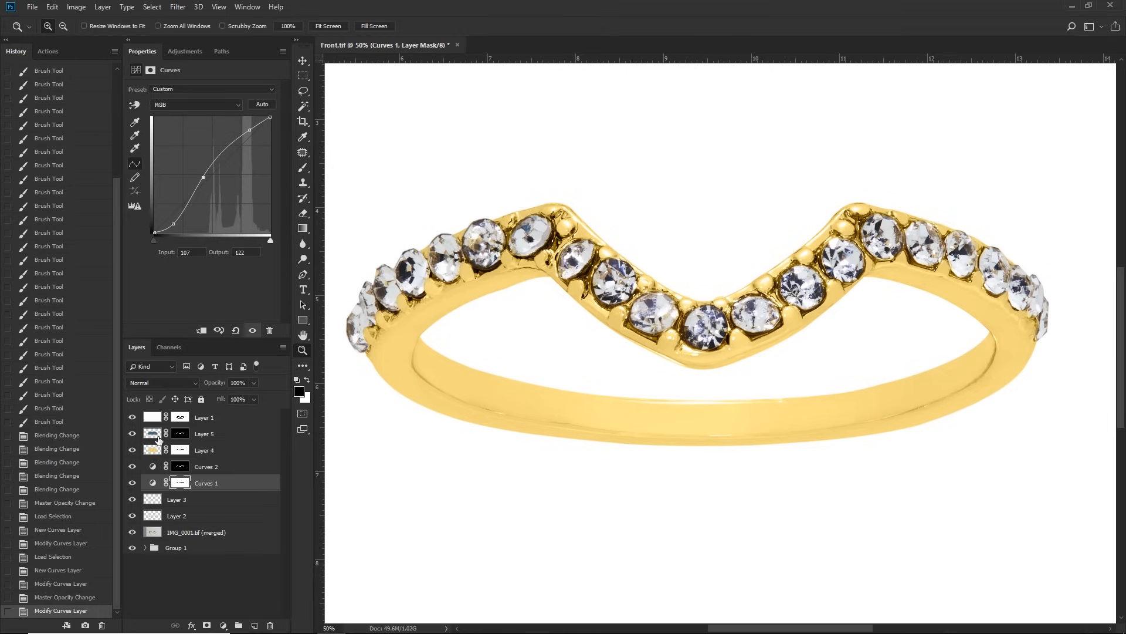
Step: Hide all the retouching layers below Layer 1 and show them one by one to review each layer's contribution
left_click_drag(133, 435, 130, 530)
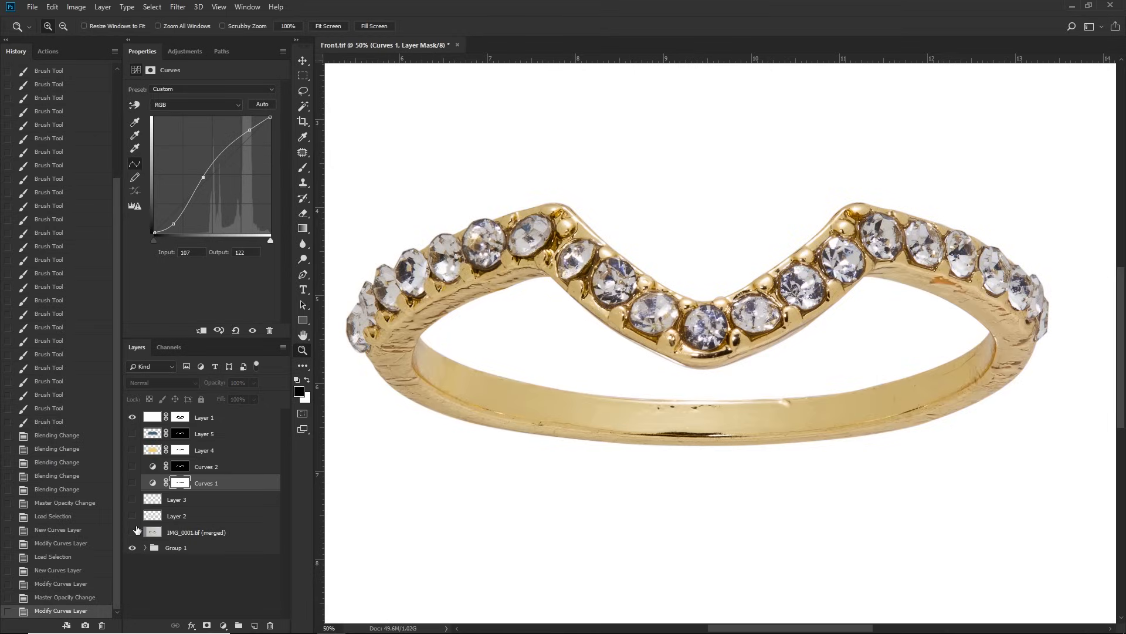
left_click(133, 532)
left_click(132, 516)
left_click(133, 500)
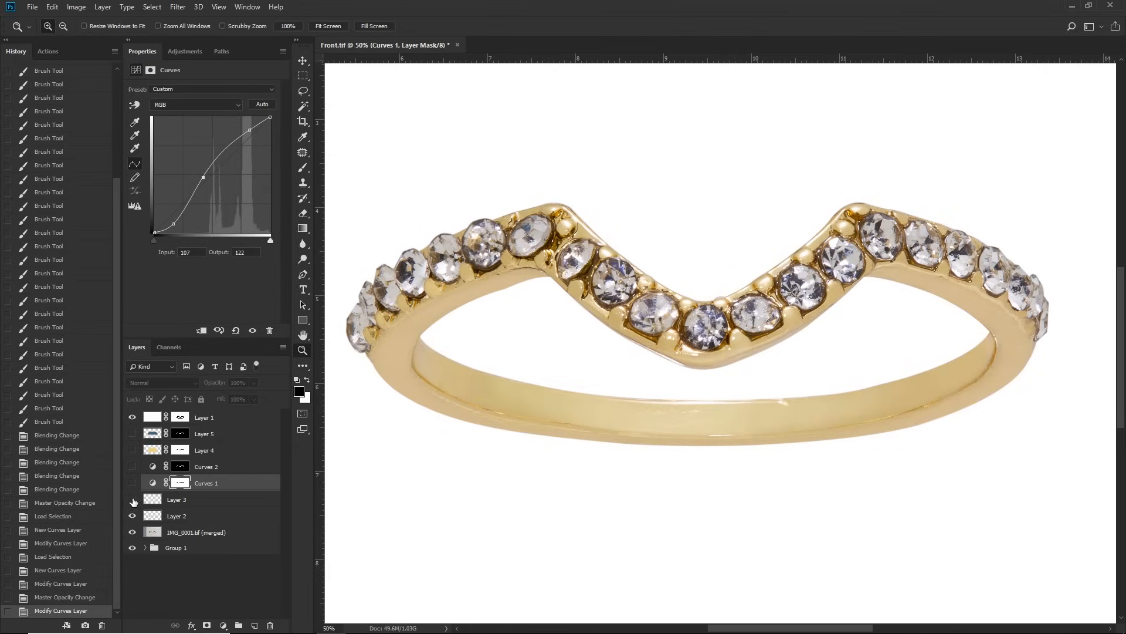
left_click(132, 484)
left_click(133, 467)
left_click(133, 451)
left_click(133, 434)
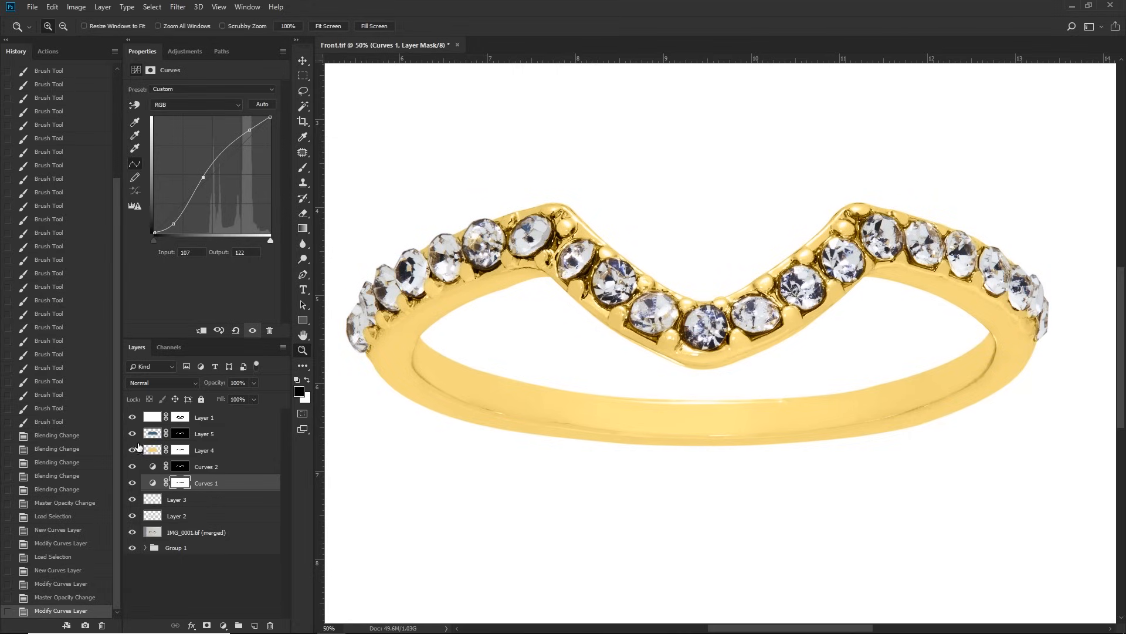
Step: Reduce the gold tint on Layer 4 to 26% opacity and check the result across the ring
left_click(201, 452)
left_click_drag(251, 385, 214, 395)
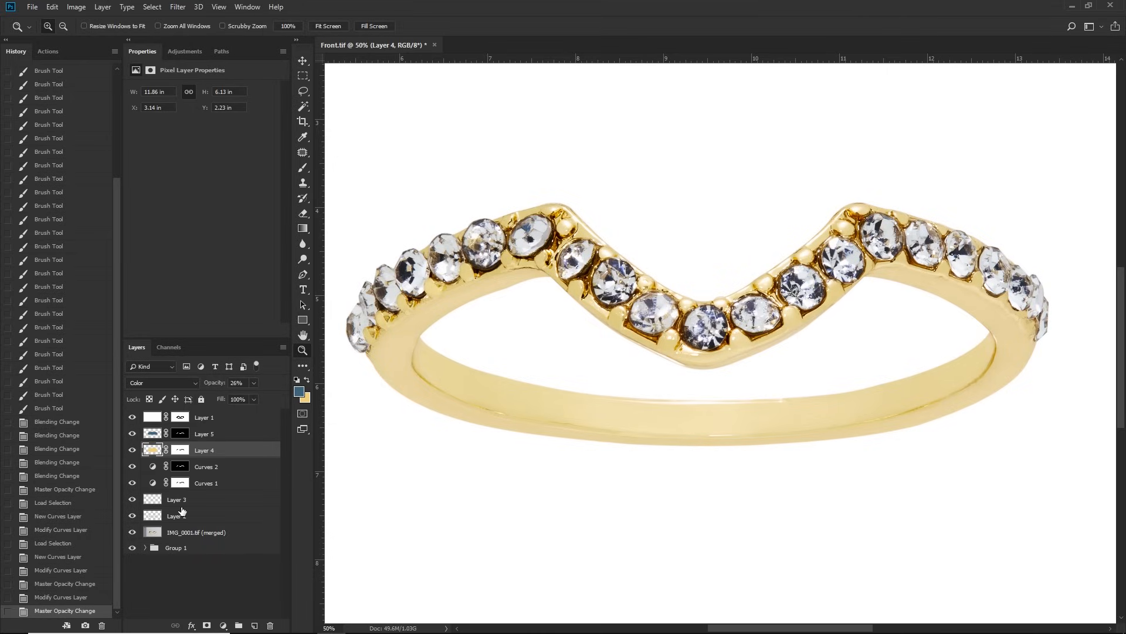
mouse_move(133, 435)
left_mouse_down()
mouse_move(134, 516)
mouse_move(132, 446)
left_mouse_up()
left_click_drag(704, 351, 723, 333)
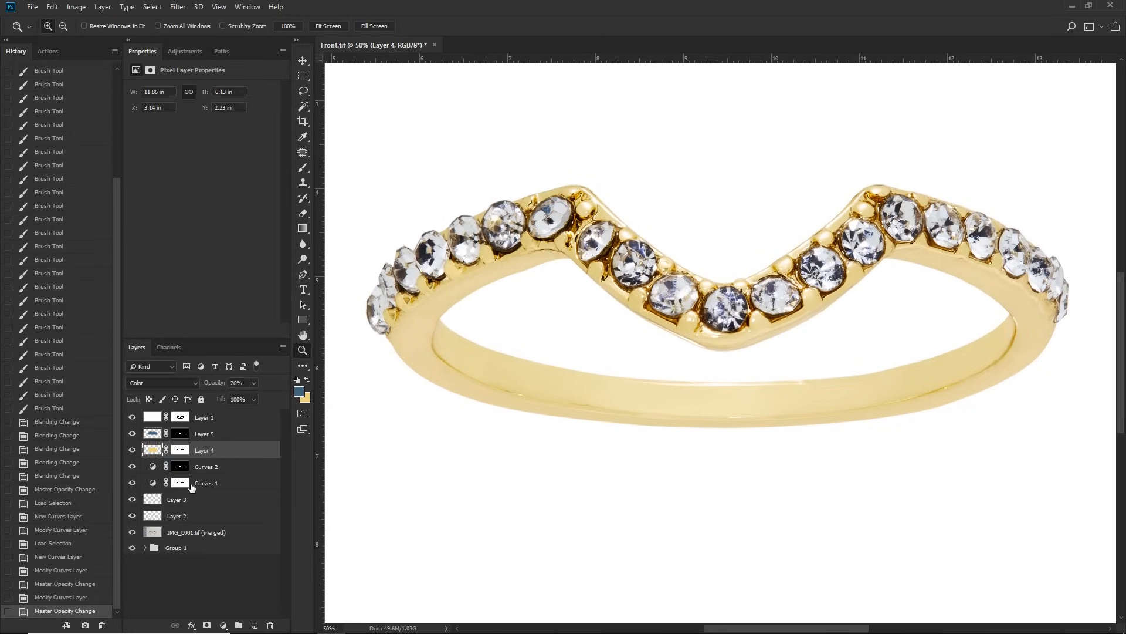
Step: Duplicate Layer 3, Layer 2 and IMG_0001.tif (merged), and merge the copies into one layer
left_click(194, 499)
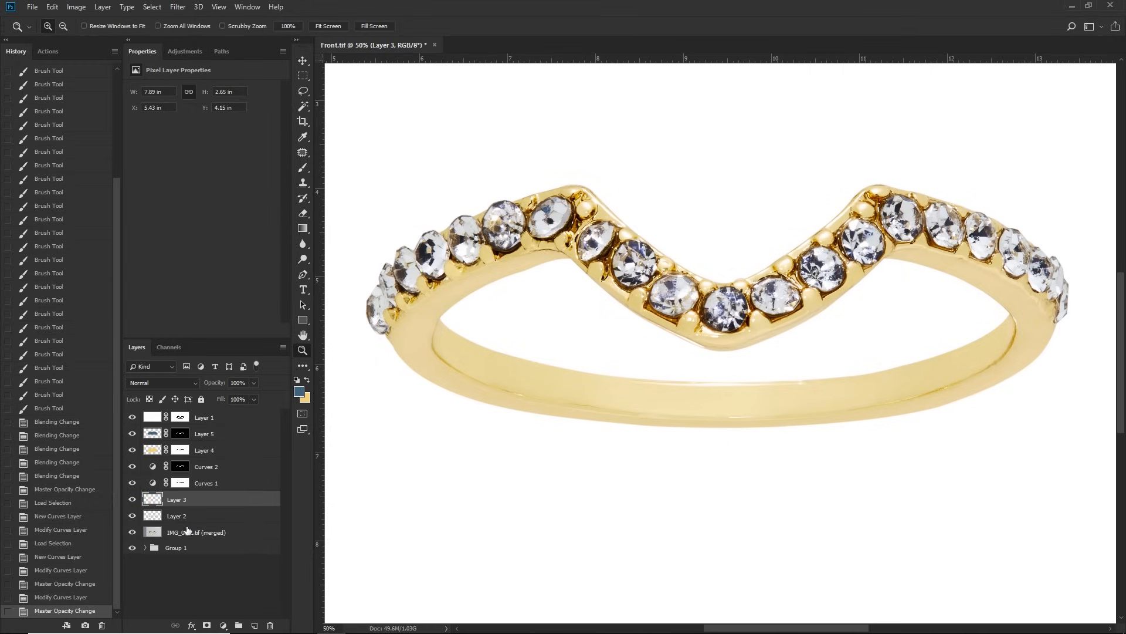
left_click(187, 533, "shift")
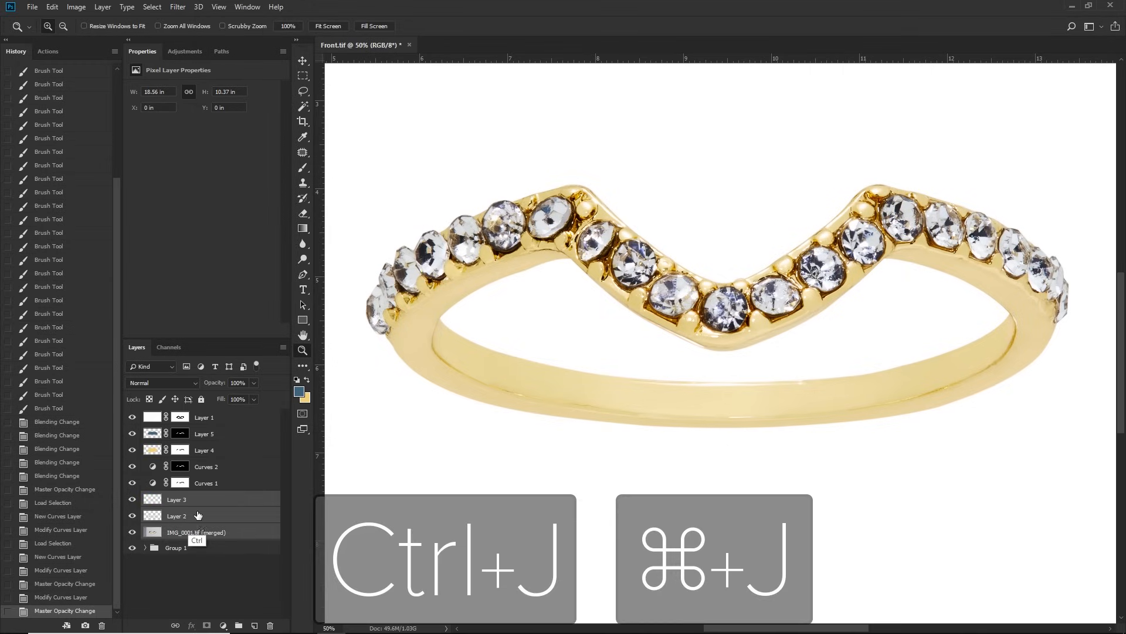
key("ctrl+j")
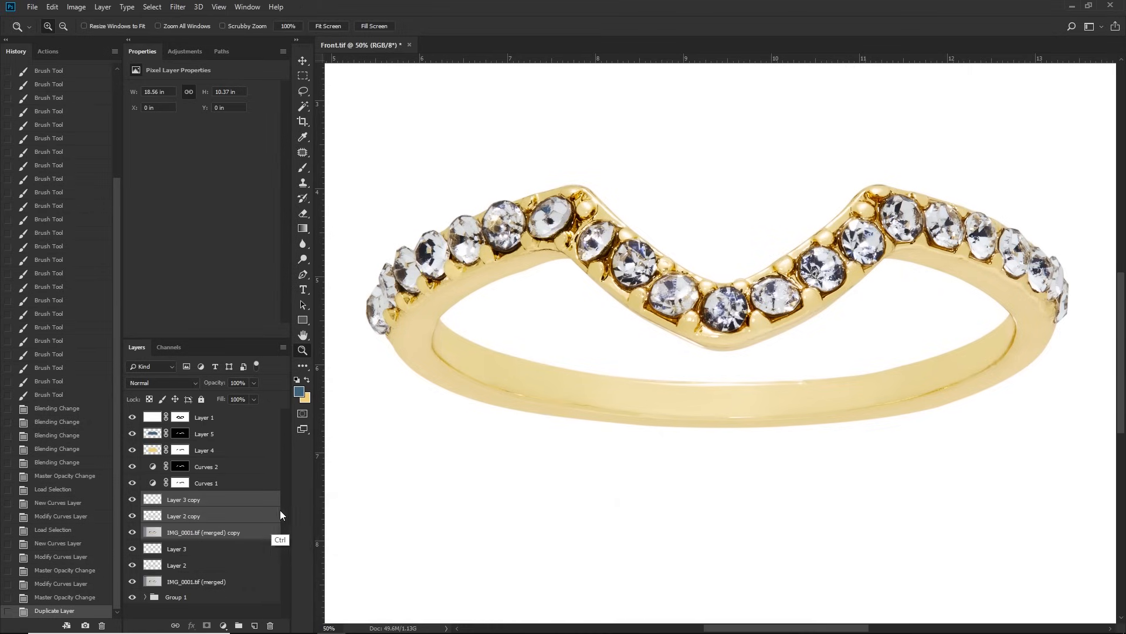
key("ctrl+e")
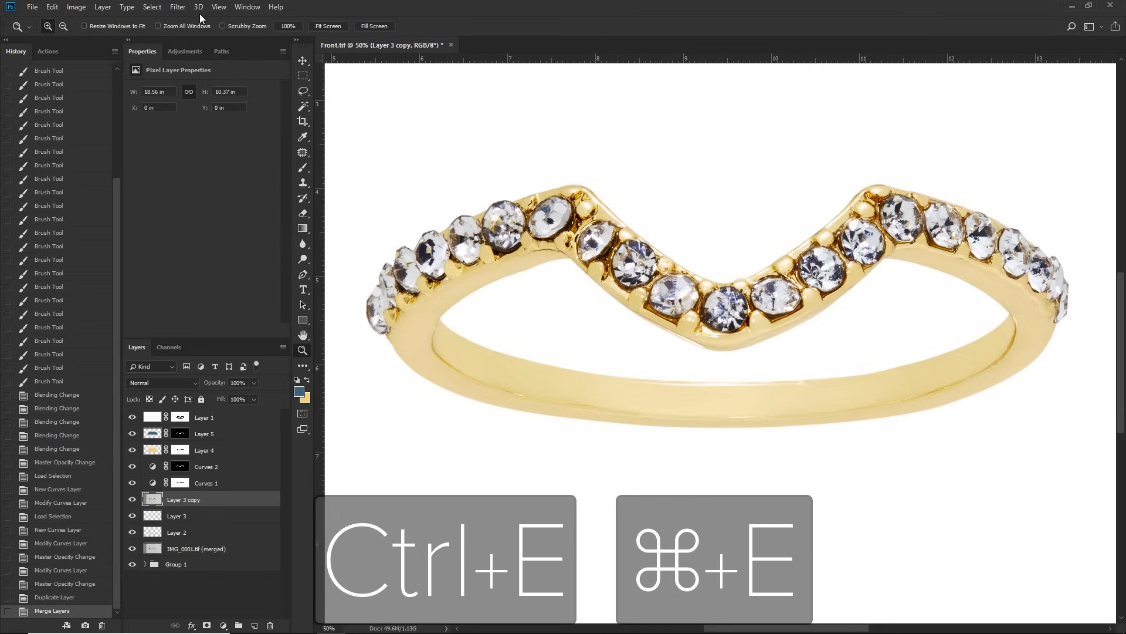
Step: Apply a High Pass filter with a 3.8-pixel radius to Layer 3 copy
left_click(178, 7)
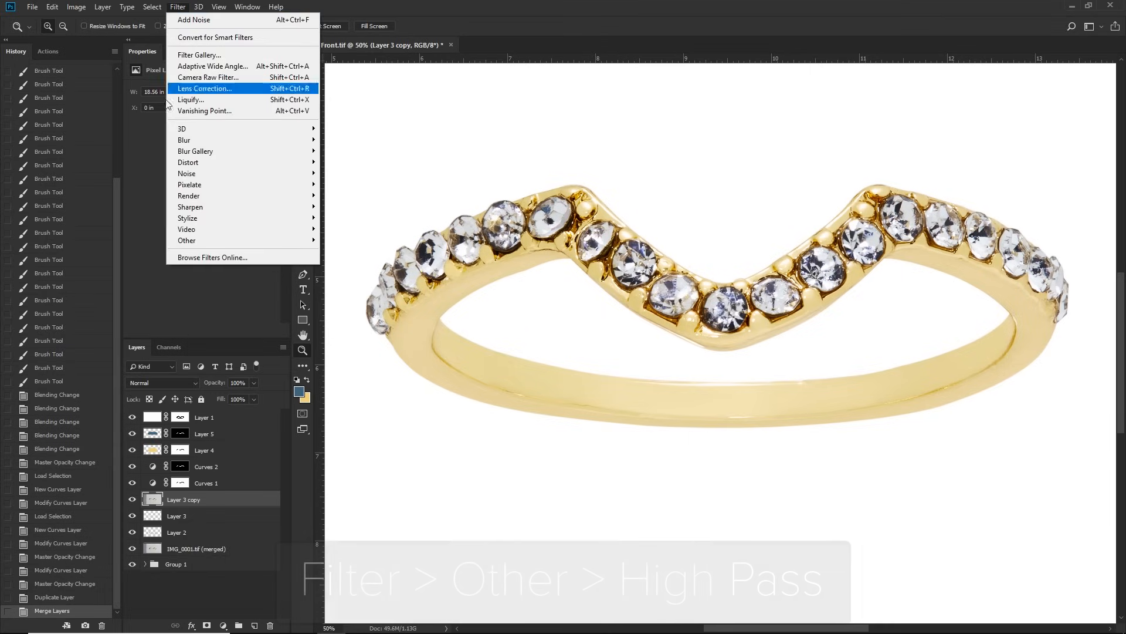
mouse_move(193, 241)
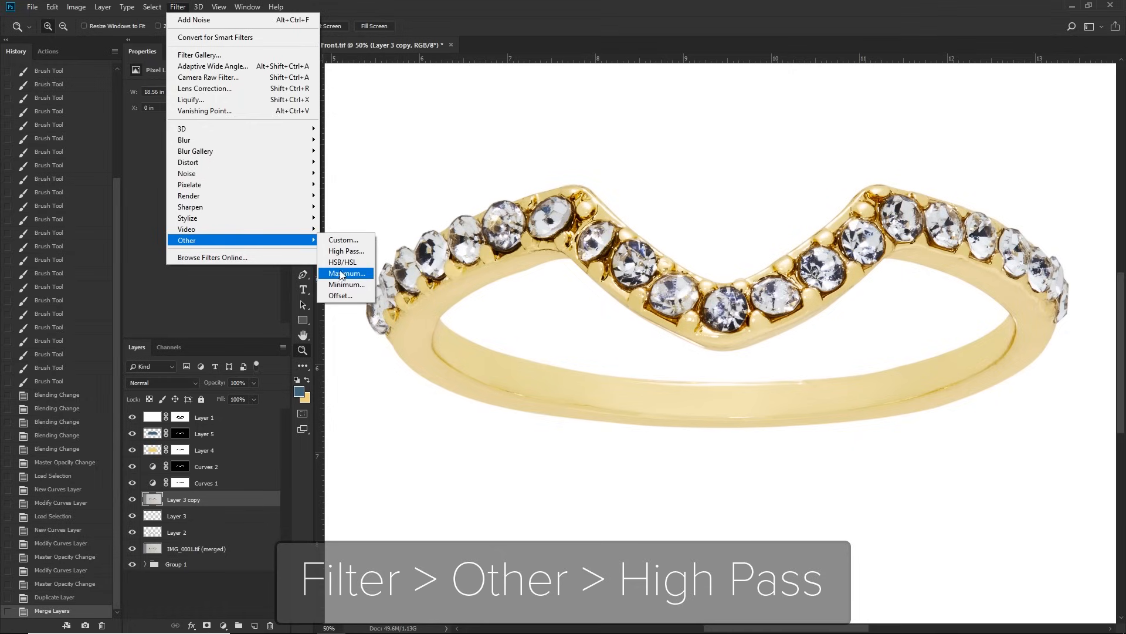
left_click(351, 251)
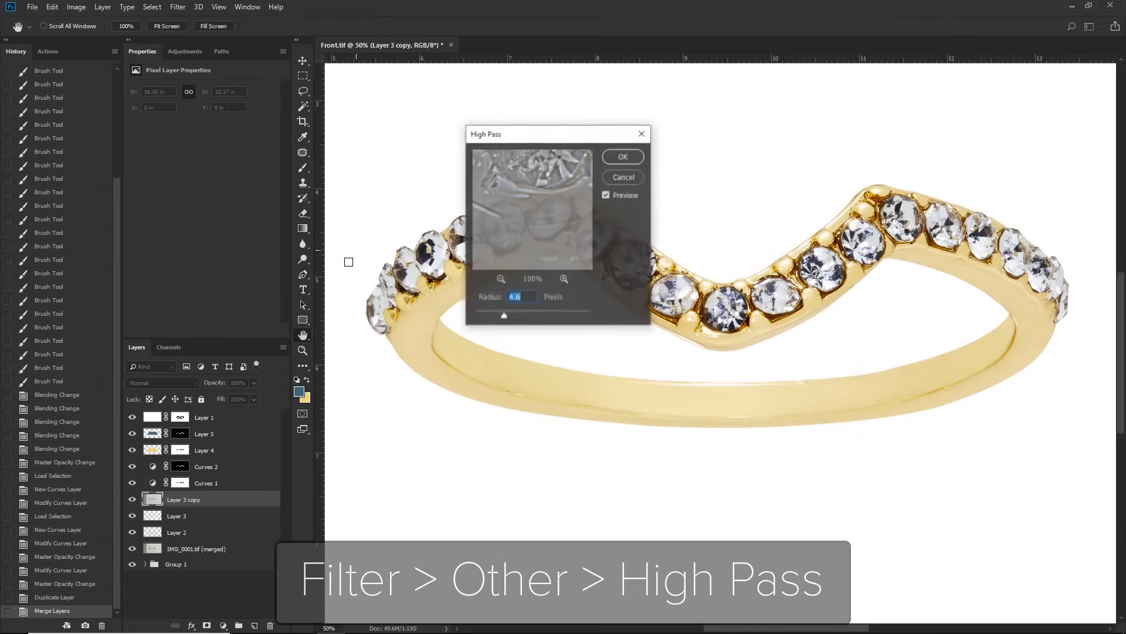
left_click_drag(494, 315, 498, 315)
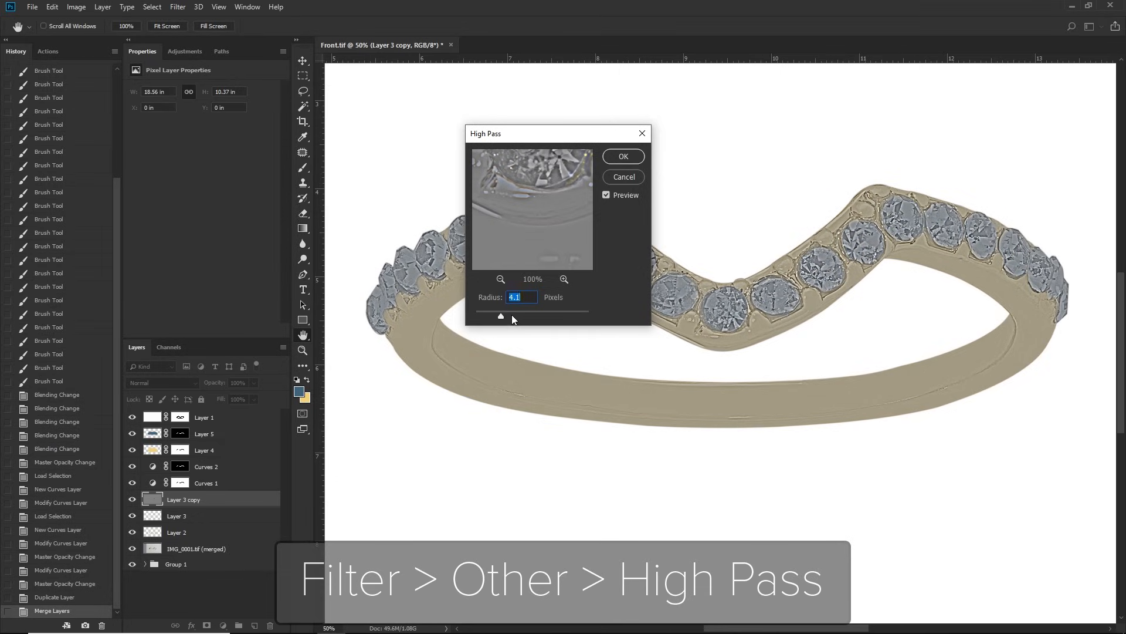
left_click(522, 316)
left_click_drag(508, 314, 500, 316)
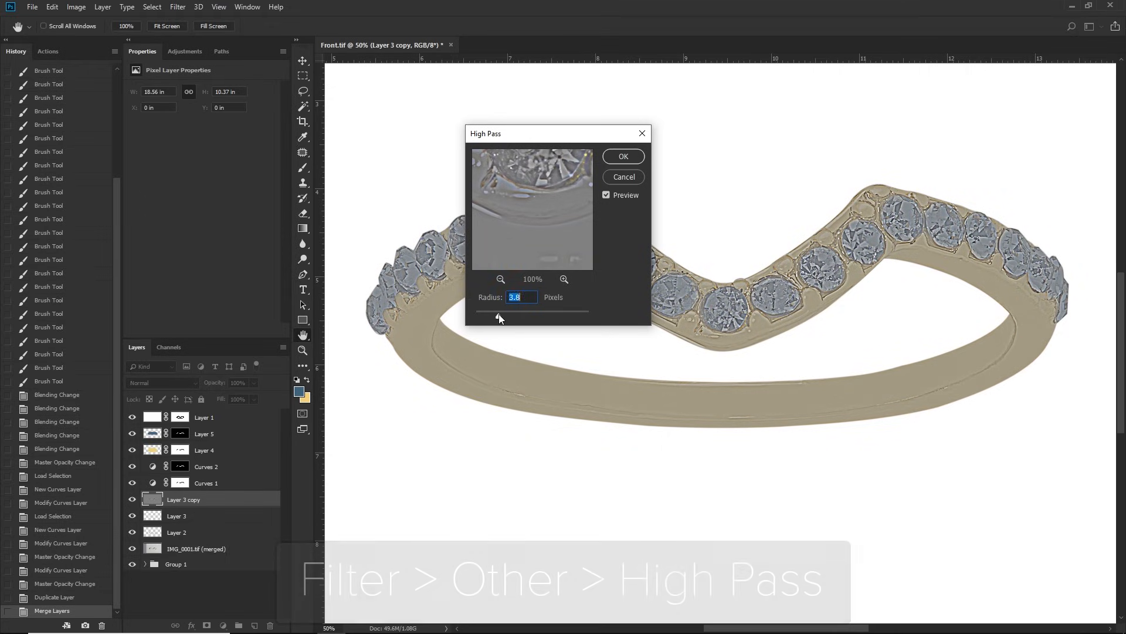
left_click(622, 157)
Step: Set Layer 3 copy to Hard Light blending at 71% opacity to sharpen the ring
left_click(168, 384)
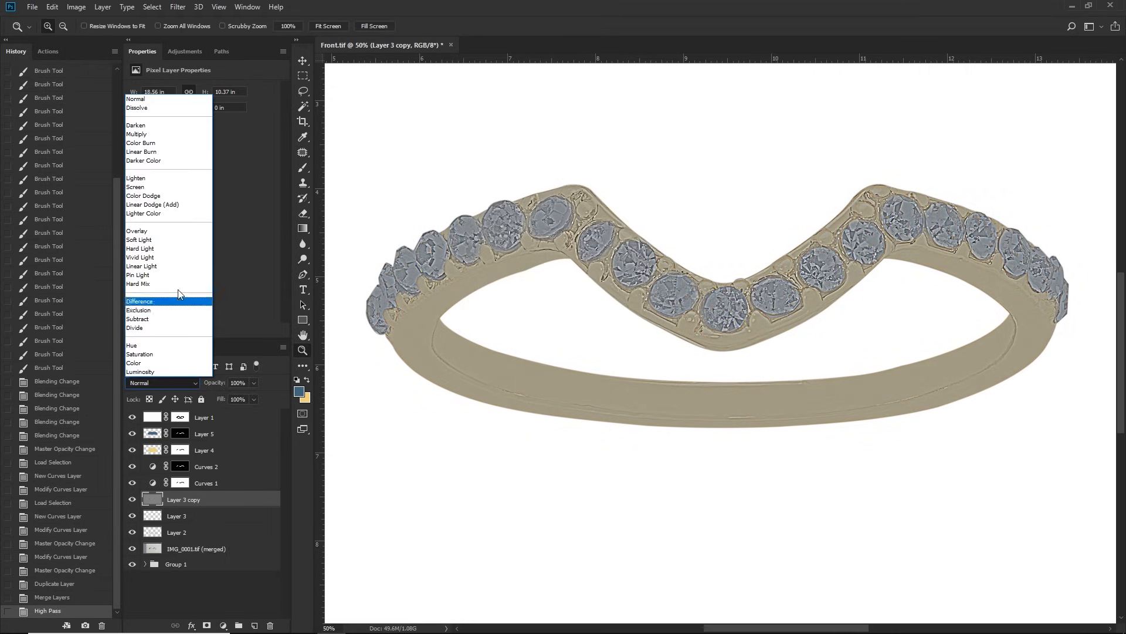
left_click(156, 252)
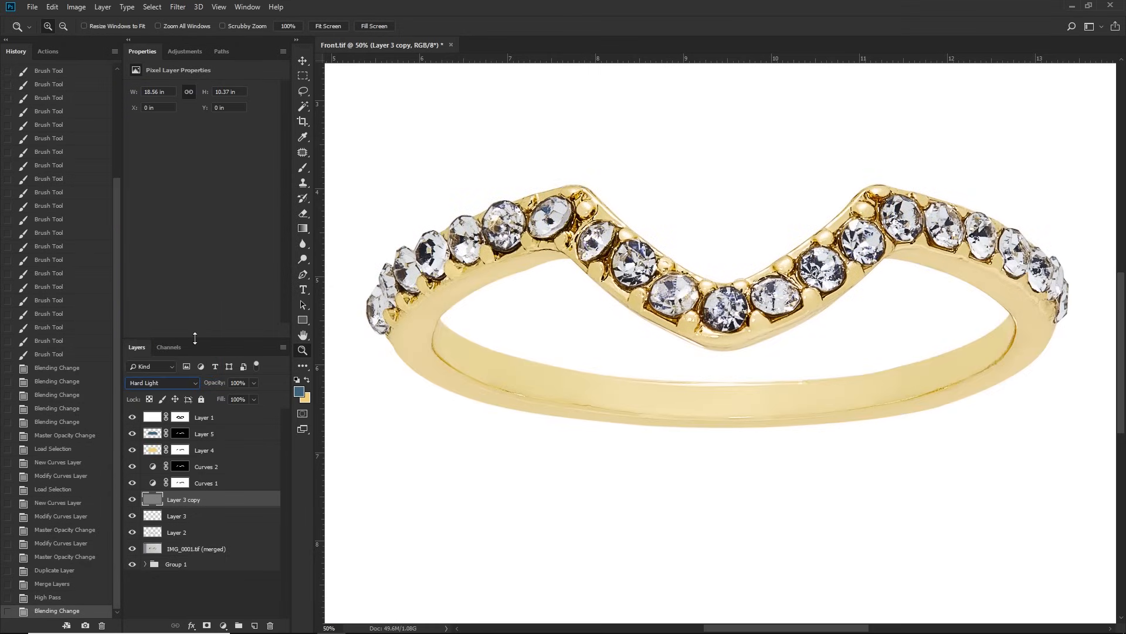
left_click(253, 383)
left_click(223, 396)
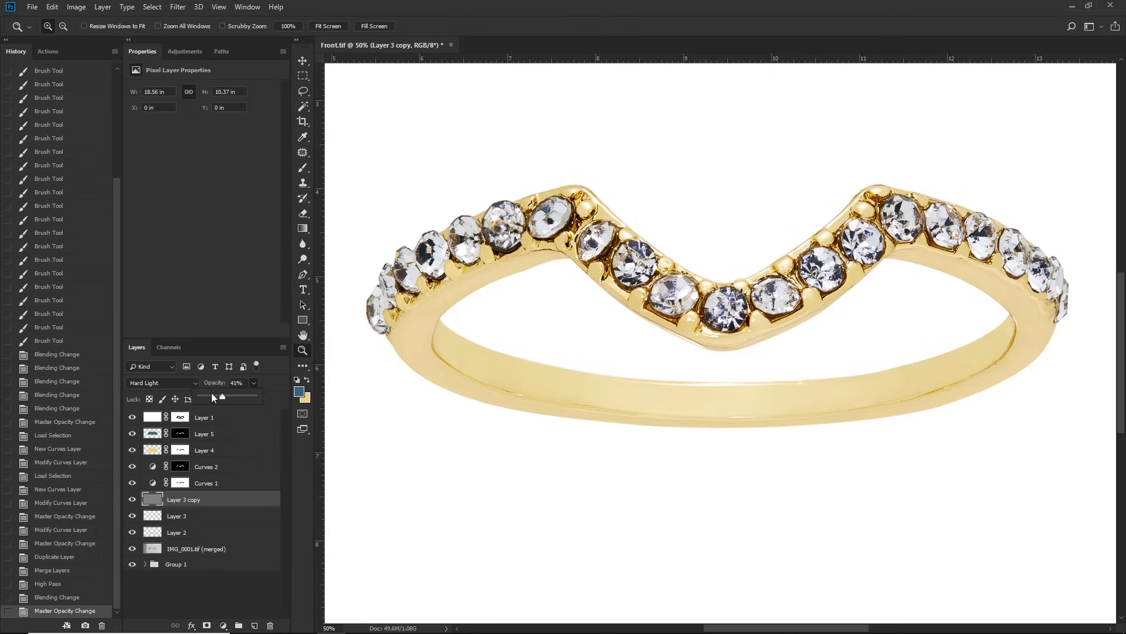
left_click_drag(235, 398, 239, 399)
Step: Compare the stones up close with and without the High Pass sharpening, and readjust that layer's opacity
left_click(522, 225)
left_click(536, 223)
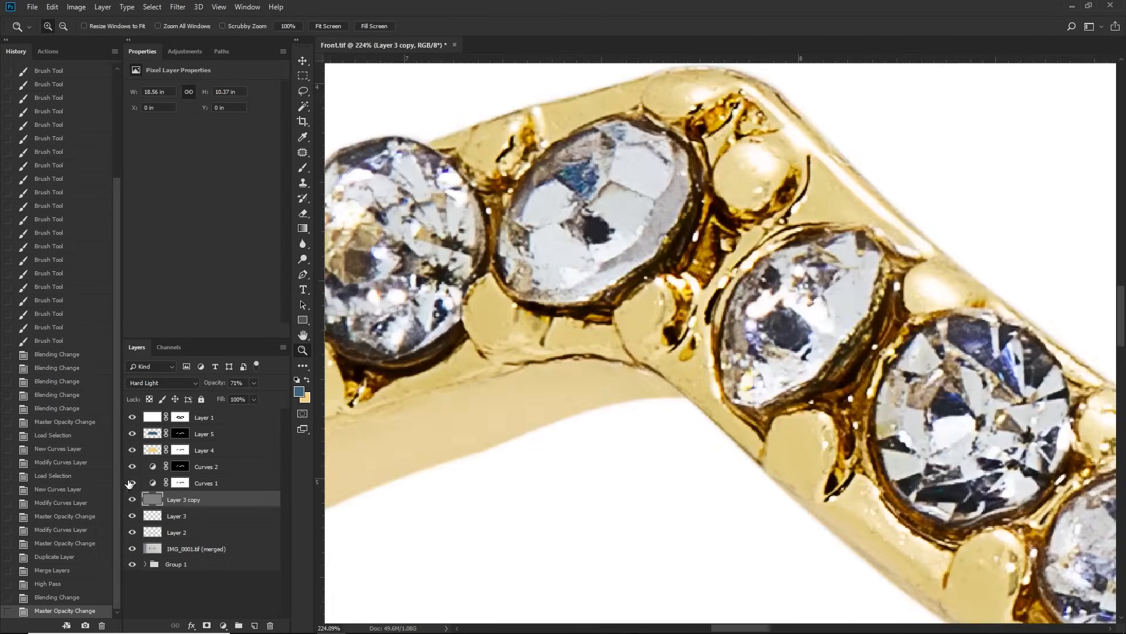
left_click(133, 499)
left_click(133, 499)
left_click(231, 397)
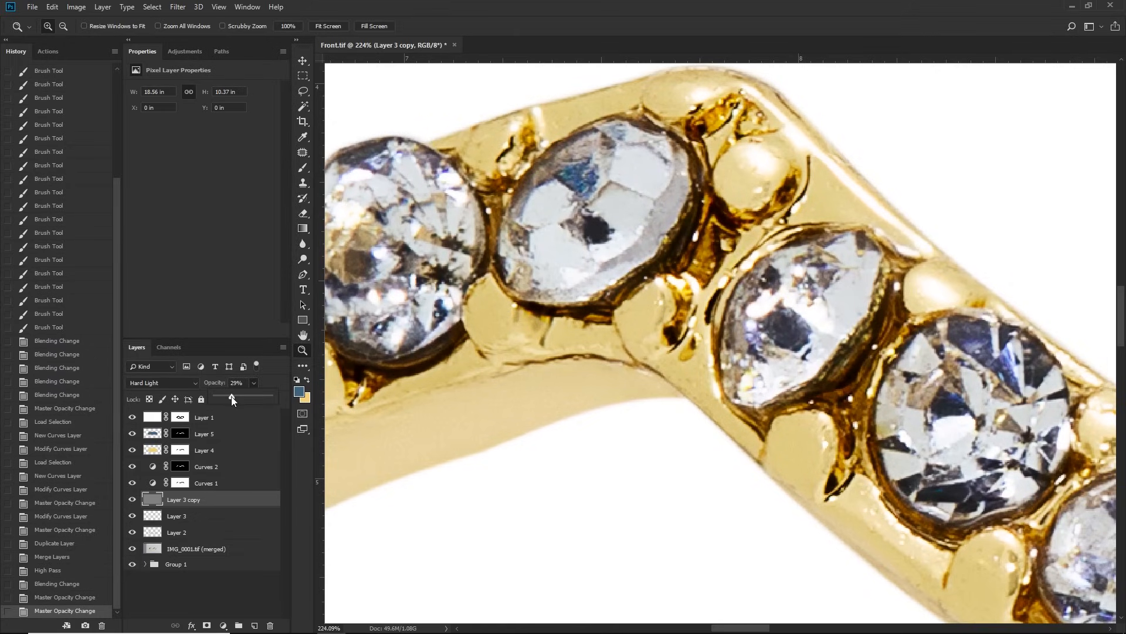
left_click_drag(213, 397, 233, 397)
left_click(191, 503, "ctrl")
key("ctrl+0")
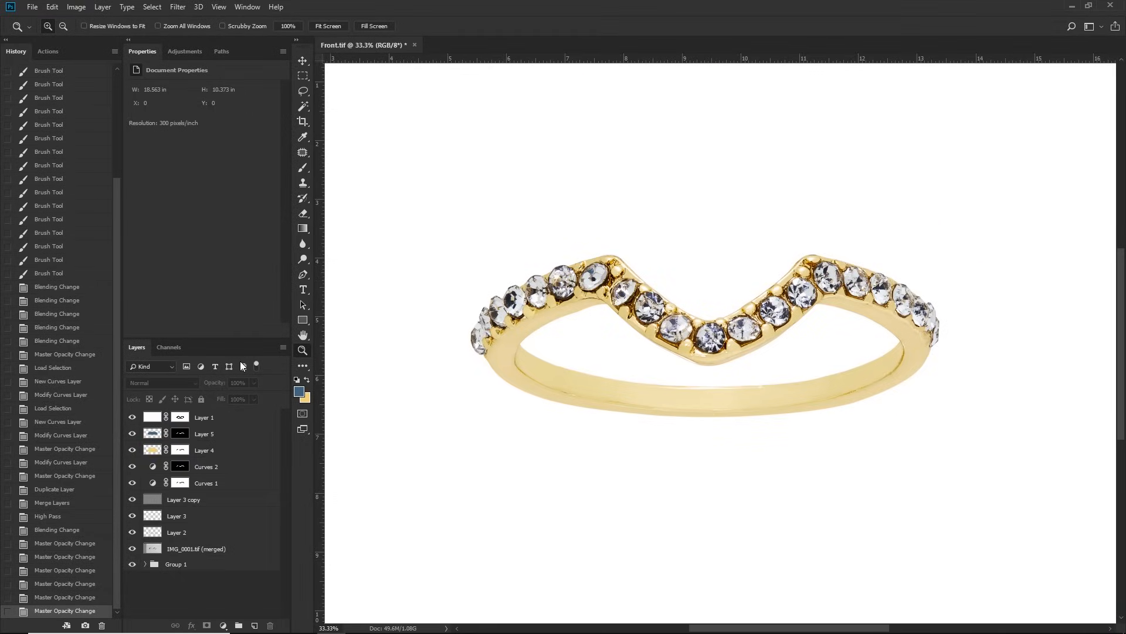
Step: Trim the surplus white canvas tightly around the ring
left_click(85, 8)
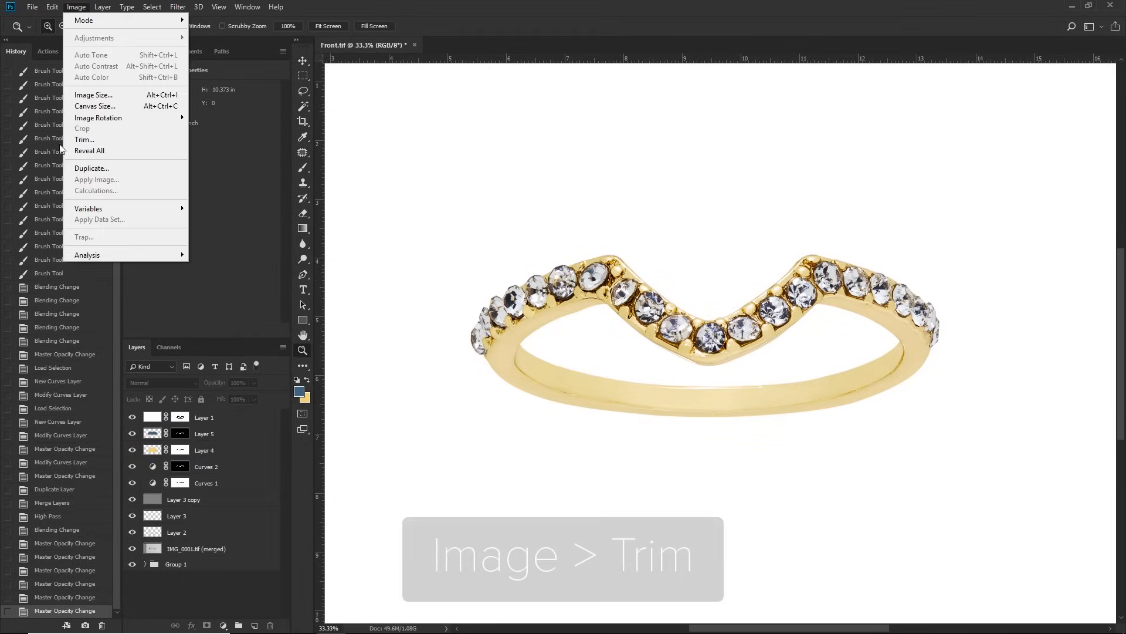
left_click(110, 142)
left_click(552, 196)
left_click(615, 170)
key("z")
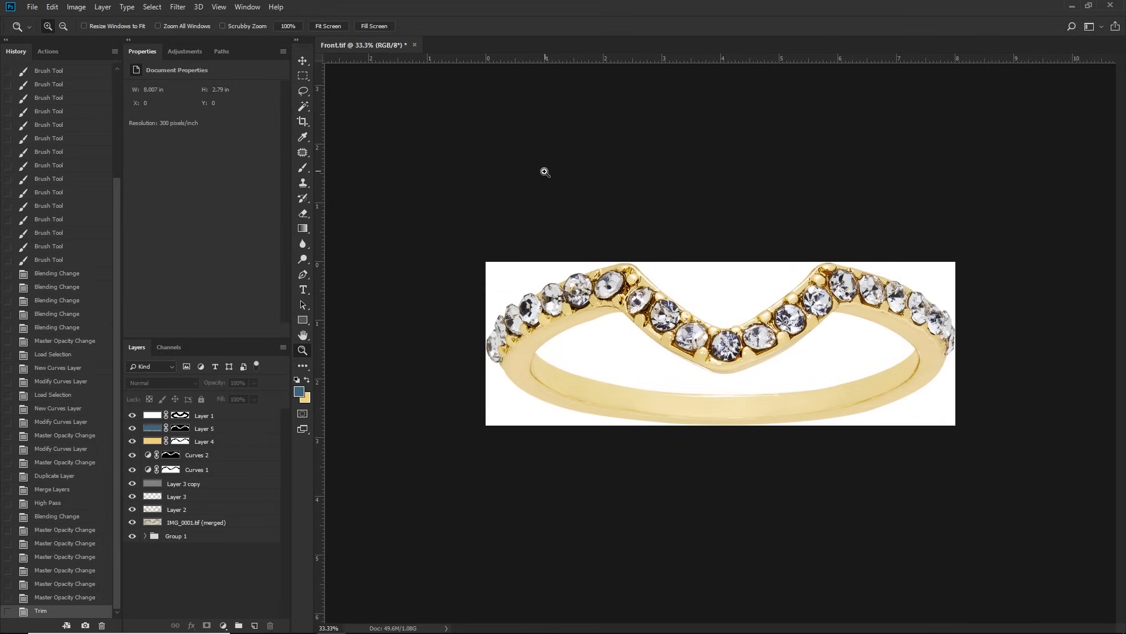
Step: Extend the canvas by a relative 1 inch in width and height, and fill Layer 1 with white
key("ctrl+alt")
key("ctrl+alt+c")
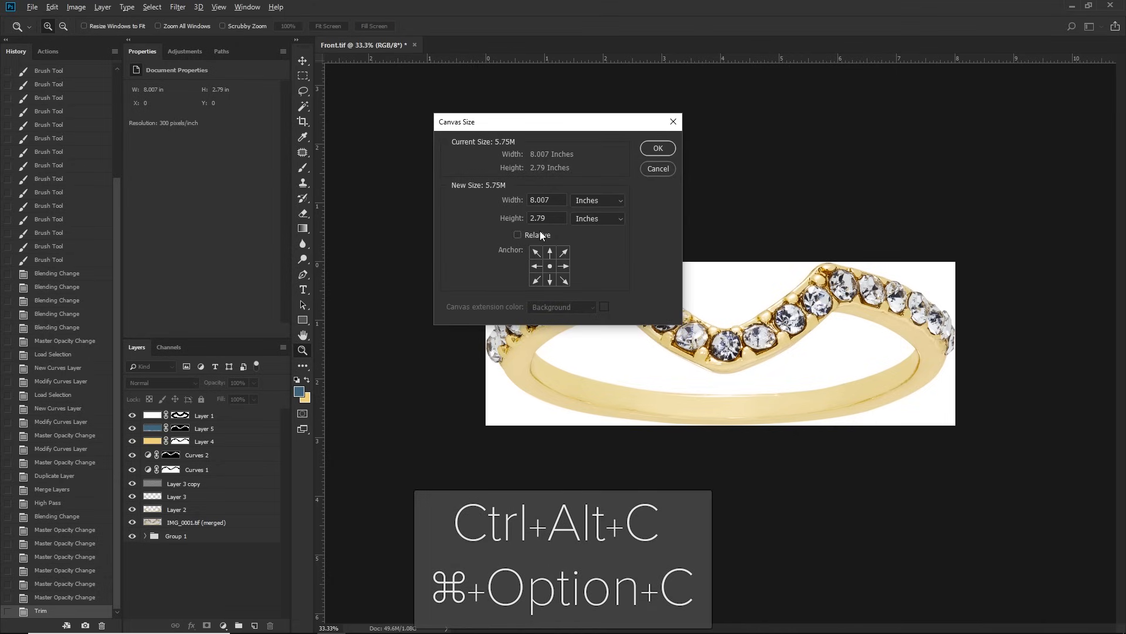
left_click(541, 235)
double_click(552, 201)
type("1")
key("Tab")
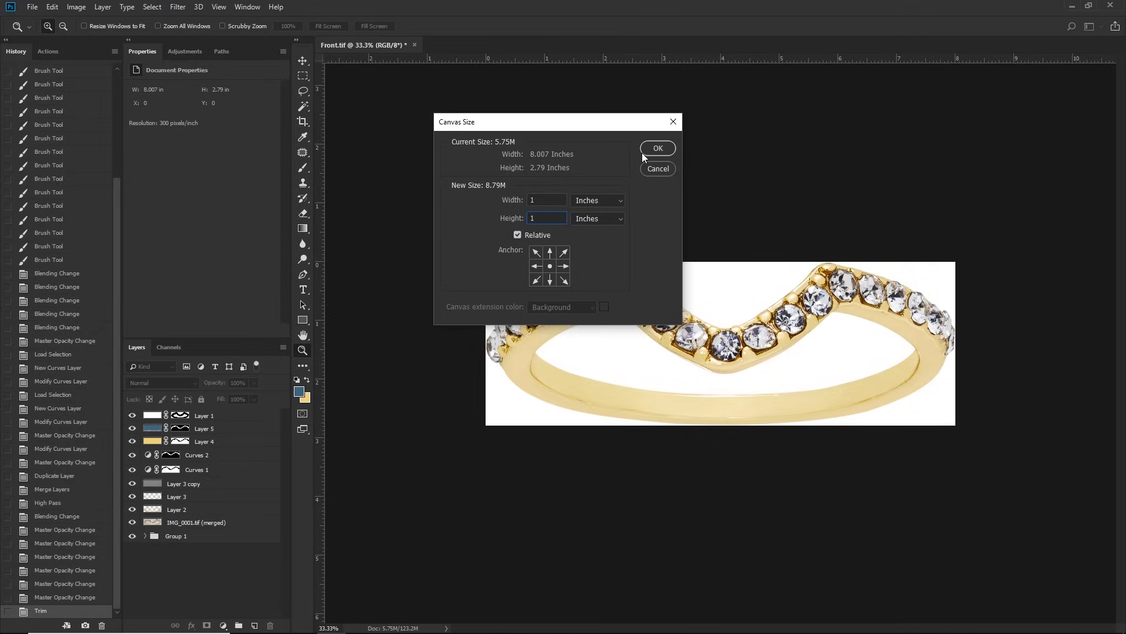
left_click(657, 150)
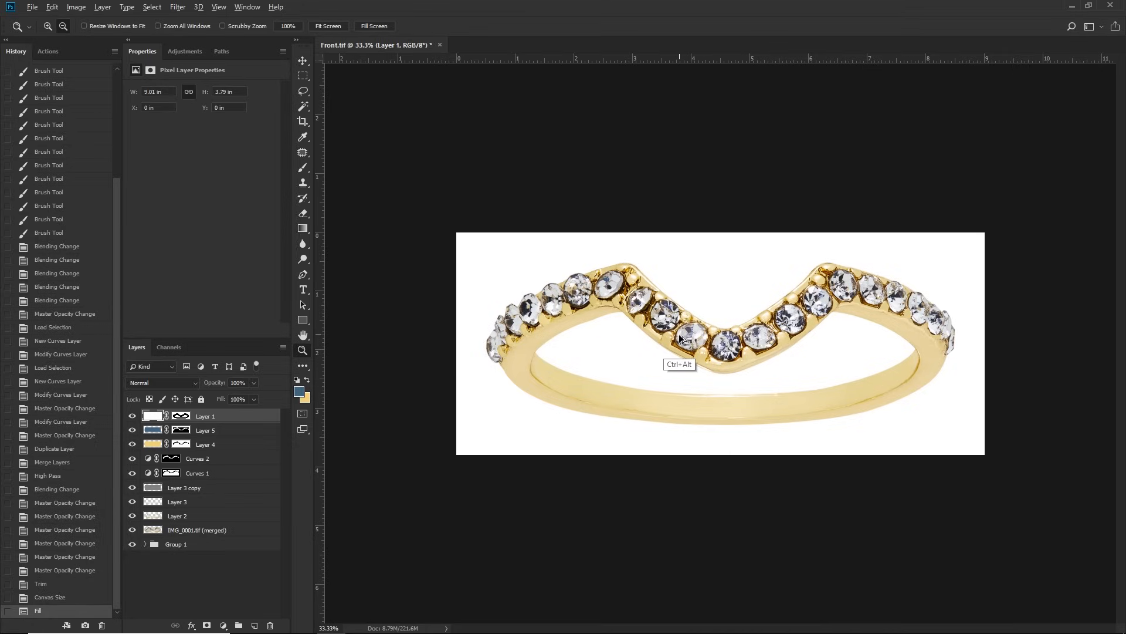
Step: Make the canvas square by setting its height to match the 9.007-inch width
key("ctrl+alt+c")
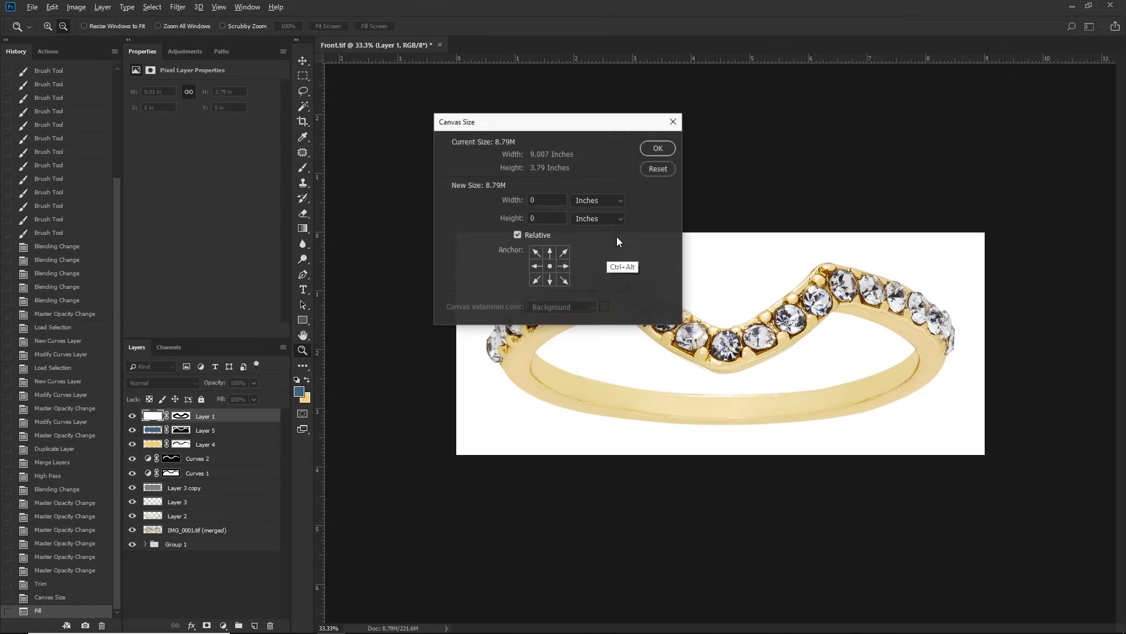
left_click(518, 235)
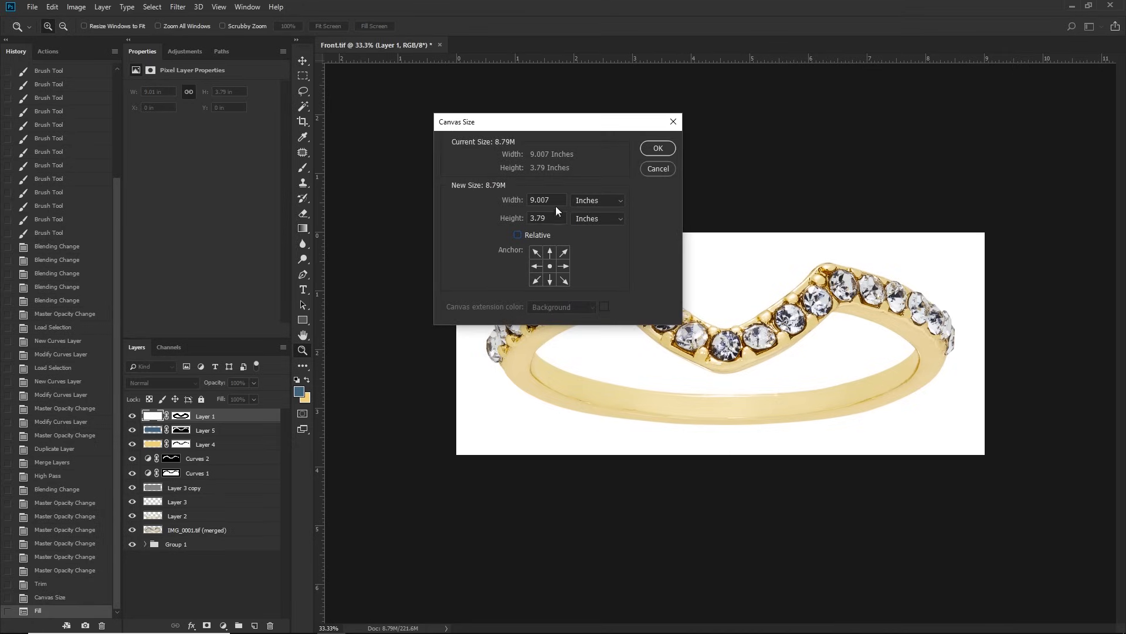
left_click_drag(553, 199, 499, 223)
key("ctrl+v")
left_click(660, 151)
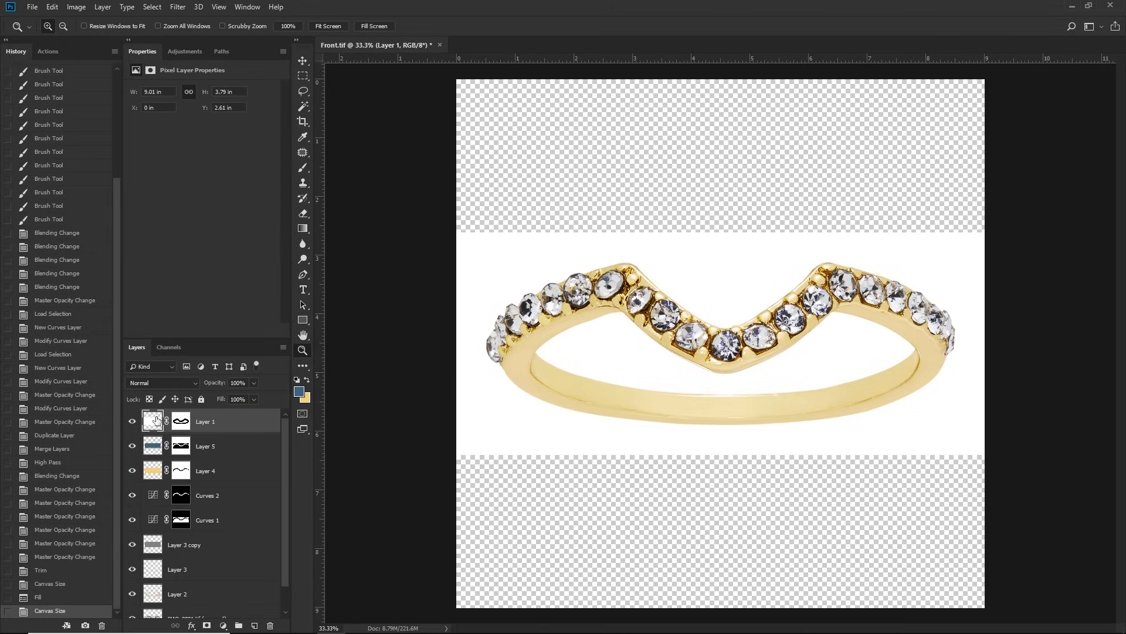
Step: Fill Layer 1 with white across the whole square canvas, inspect the stones up close, and flatten the image
key("shift+F5")
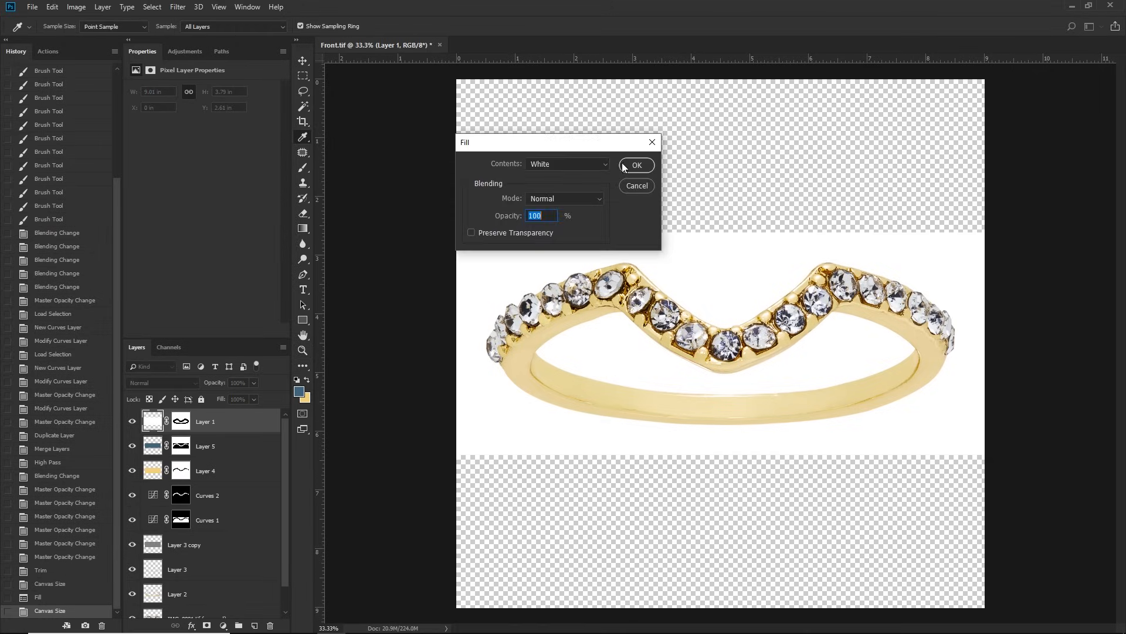
left_click(624, 167)
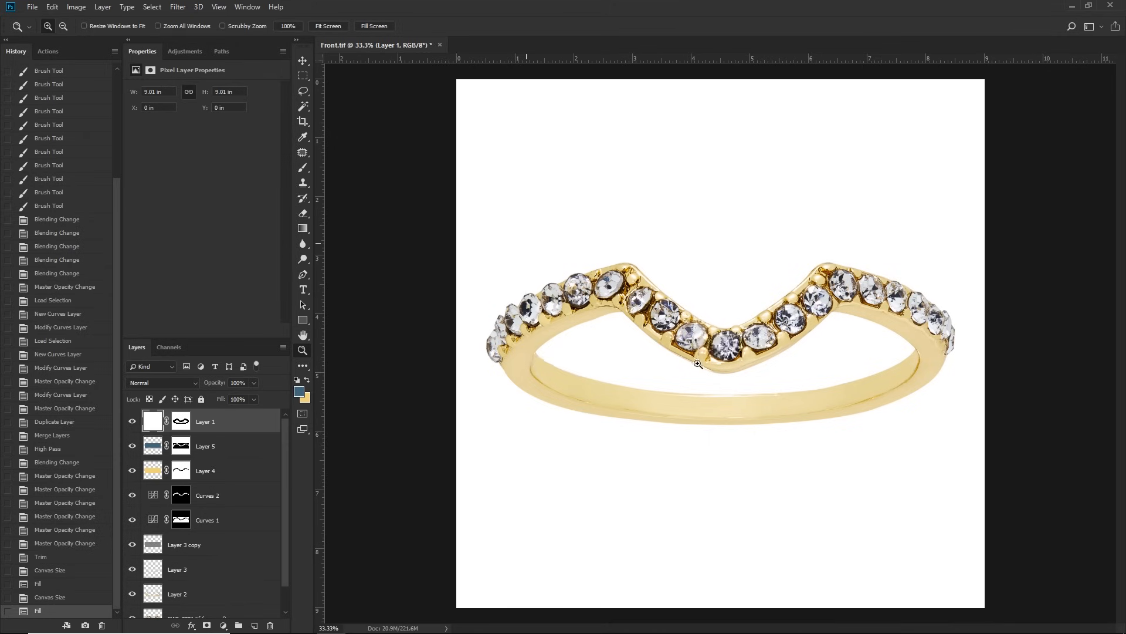
left_click(719, 360)
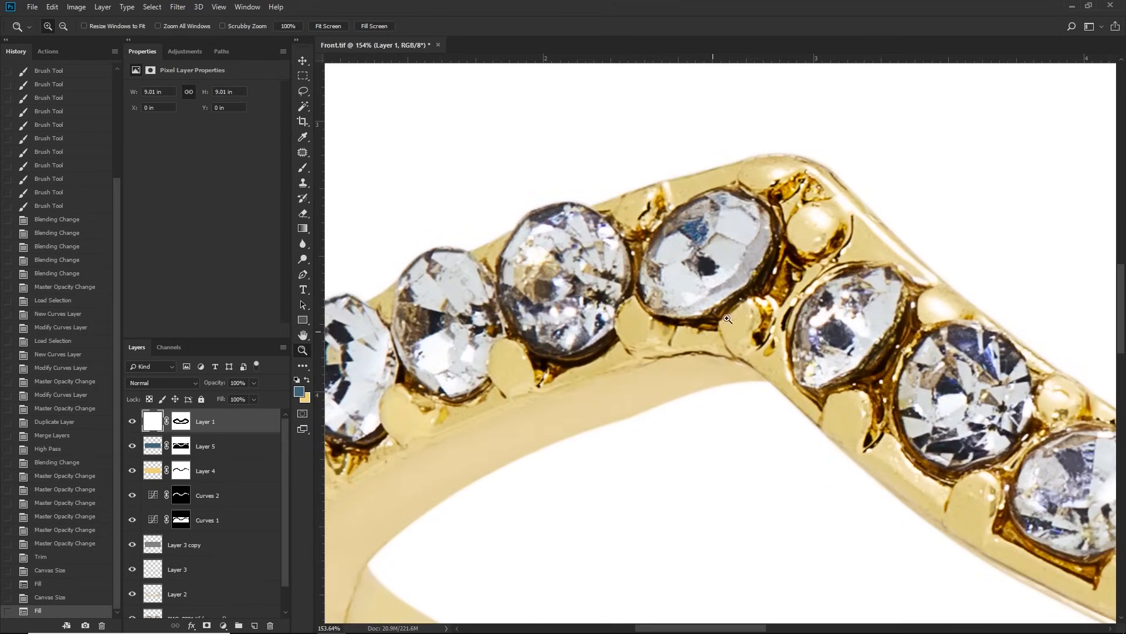
left_click_drag(806, 314, 762, 294)
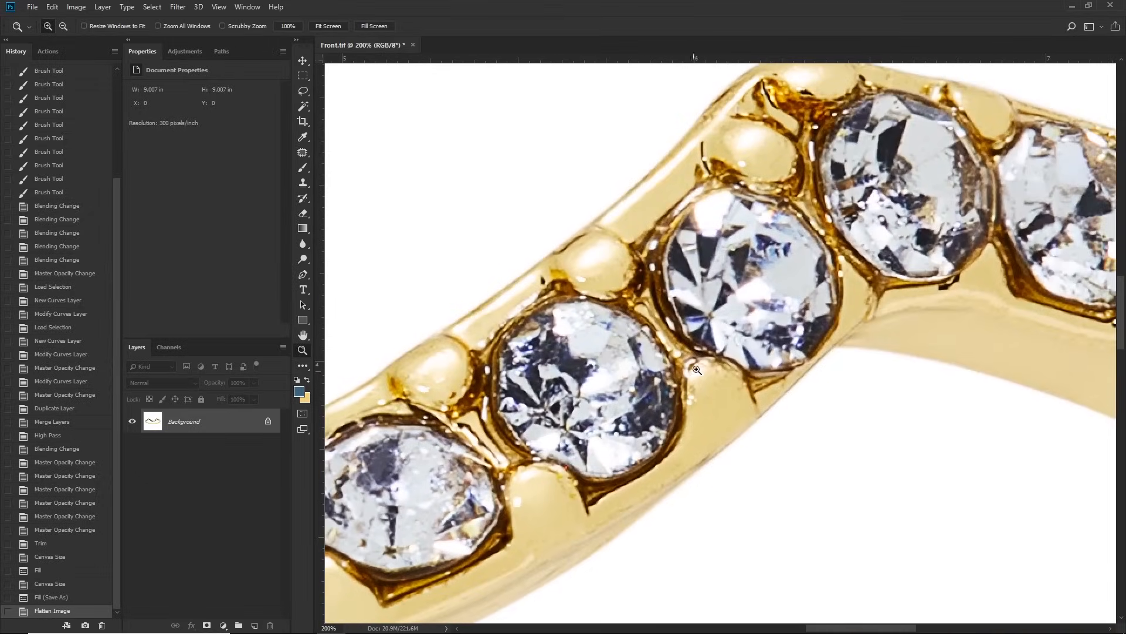
Step: Lasso the well-shaped round stones around the ring's right peak and copy them onto a new layer
key("alt")
left_click(683, 316, "alt")
left_click(683, 315, "alt")
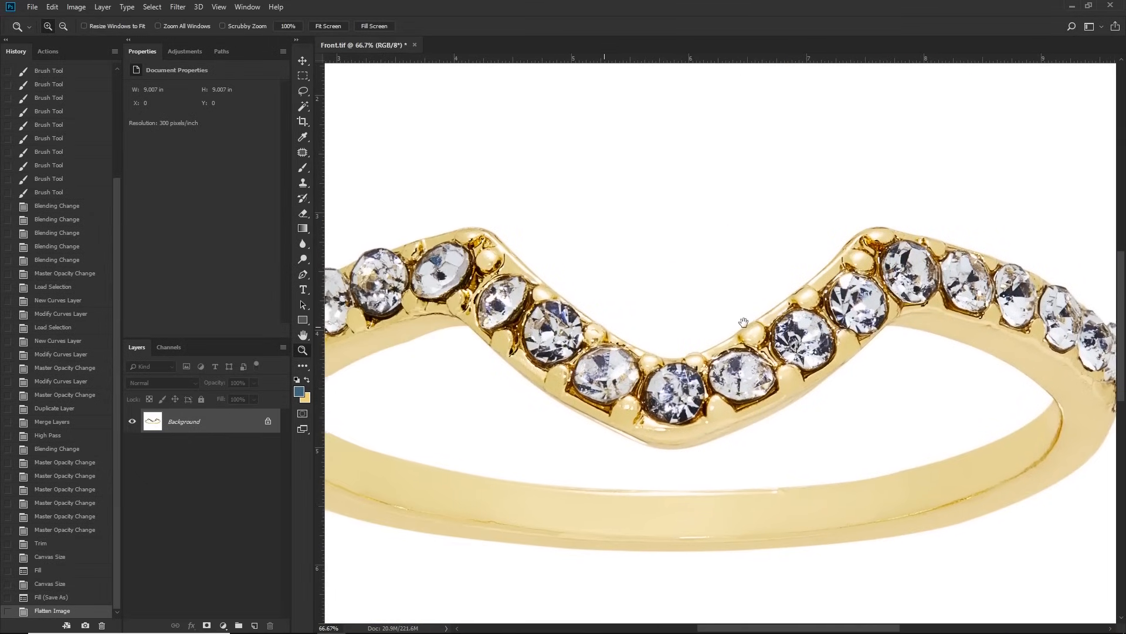
key("l")
mouse_move(843, 234)
left_mouse_down()
mouse_move(789, 324)
mouse_move(876, 366)
mouse_move(925, 354)
mouse_move(936, 277)
mouse_move(871, 225)
mouse_move(848, 229)
left_mouse_up()
key("ctrl+c")
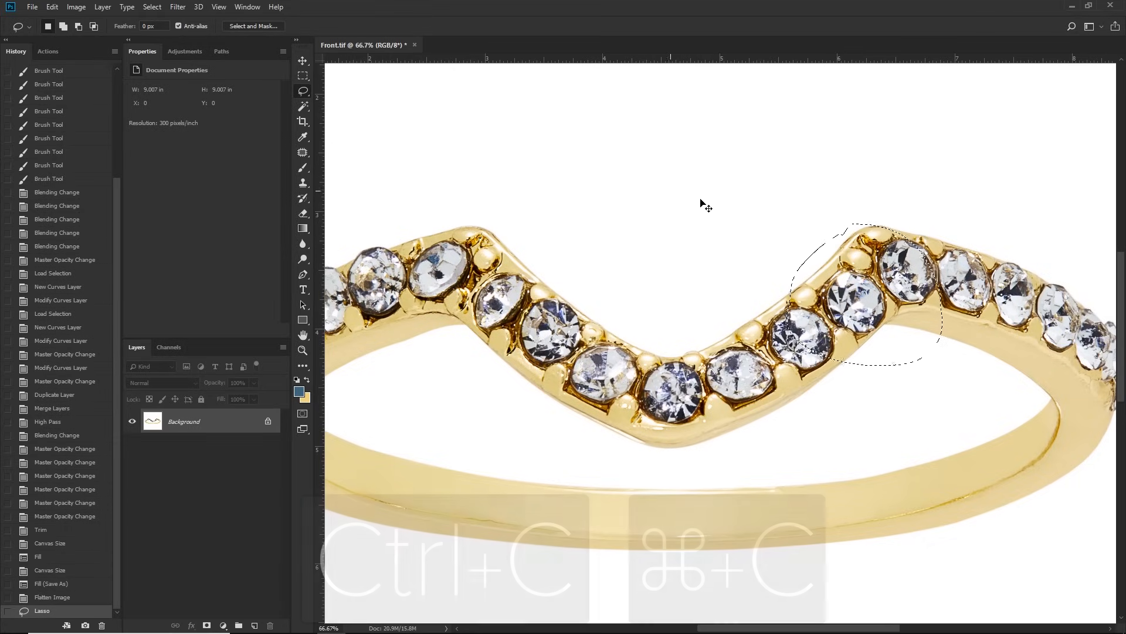
key("ctrl+v")
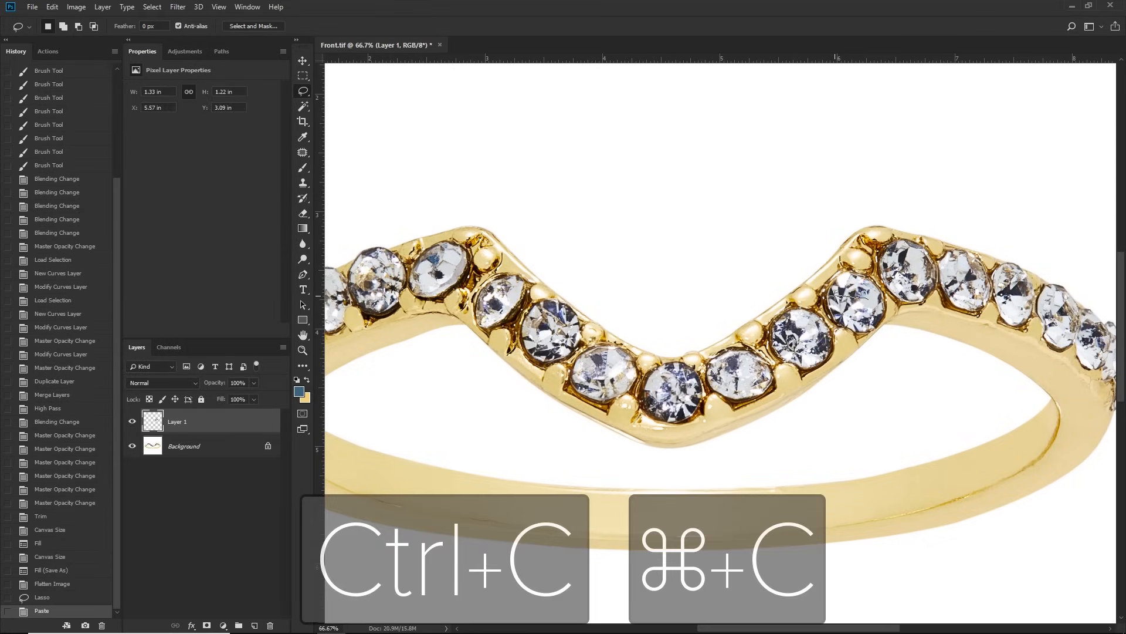
Step: Move the copied stones over the ring's left peak and flip them horizontally
key("v")
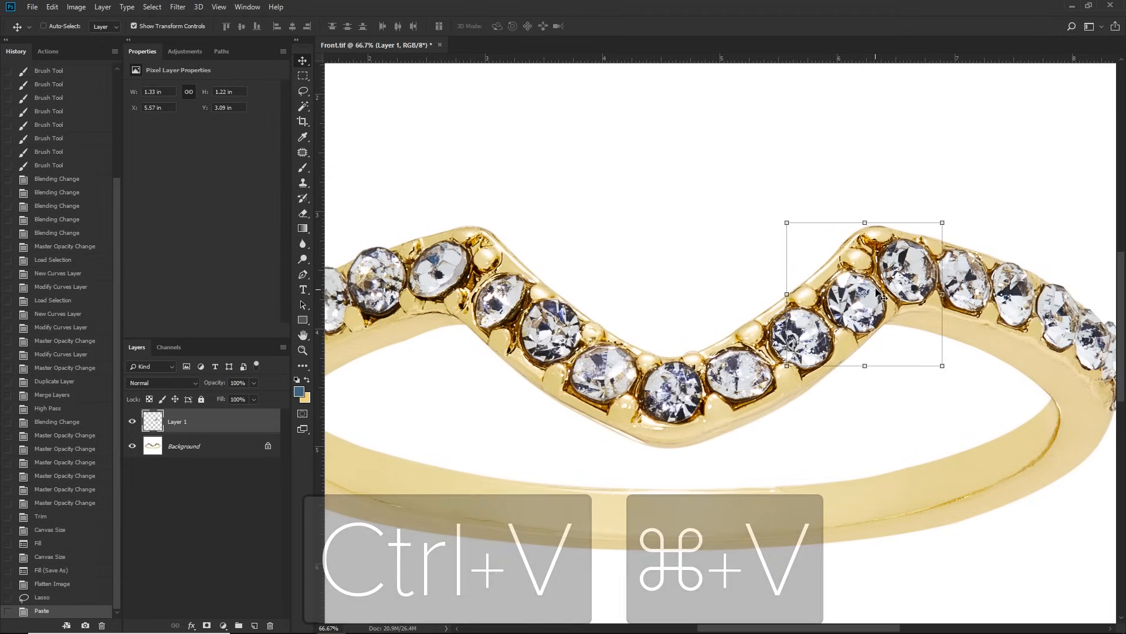
left_click_drag(878, 297, 516, 281)
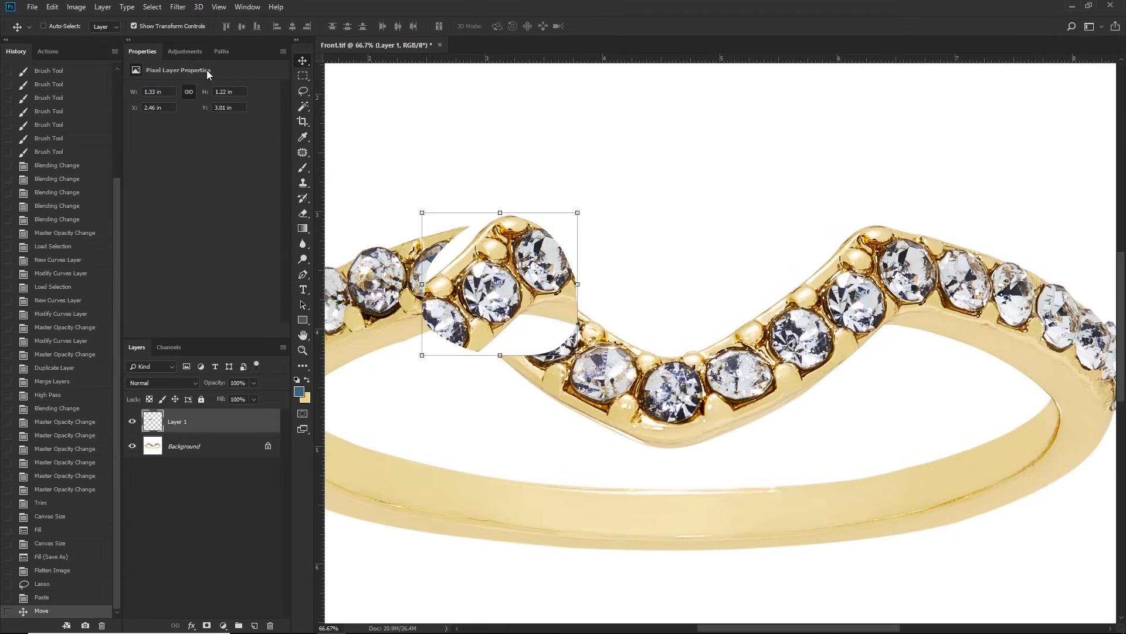
left_click(52, 6)
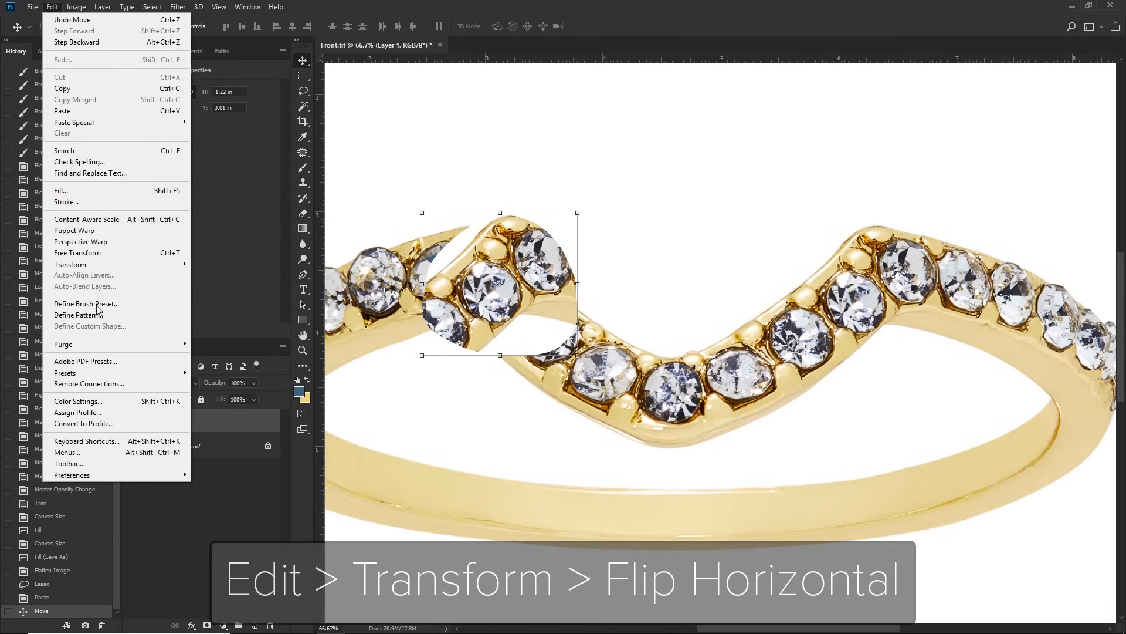
mouse_move(144, 265)
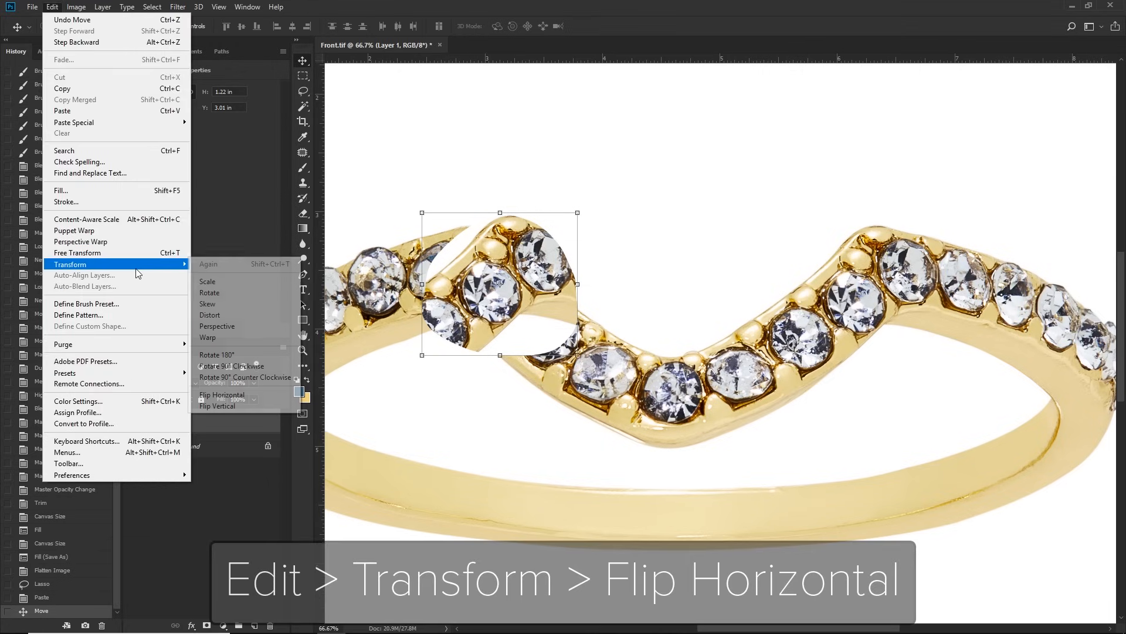
left_click(253, 393)
Step: Lower Layer 1's opacity, align its round stone over the misshapen stone below the left peak, and restore the opacity to 100%
key("z")
left_click(536, 298)
left_click_drag(535, 298, 607, 307)
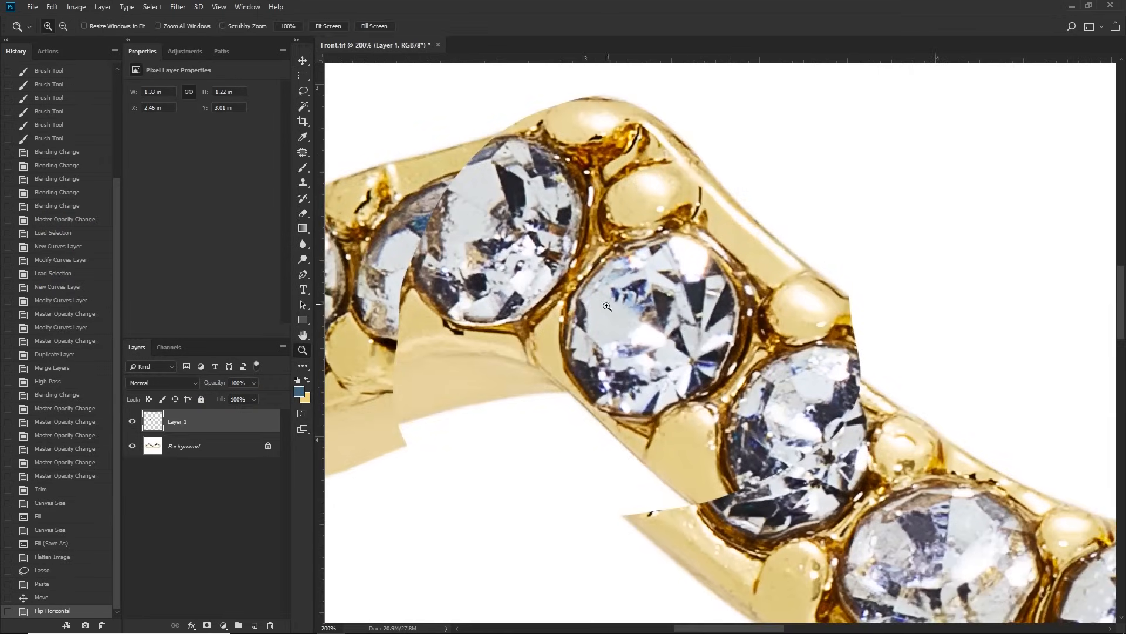
left_click_drag(239, 395, 231, 396)
key("v")
left_click_drag(698, 319, 677, 347)
left_click(254, 382)
left_click_drag(254, 396, 278, 396)
Step: Add an inverted layer mask to Layer 1 and brush the round replacement stone back in with a small brush
left_click(207, 626)
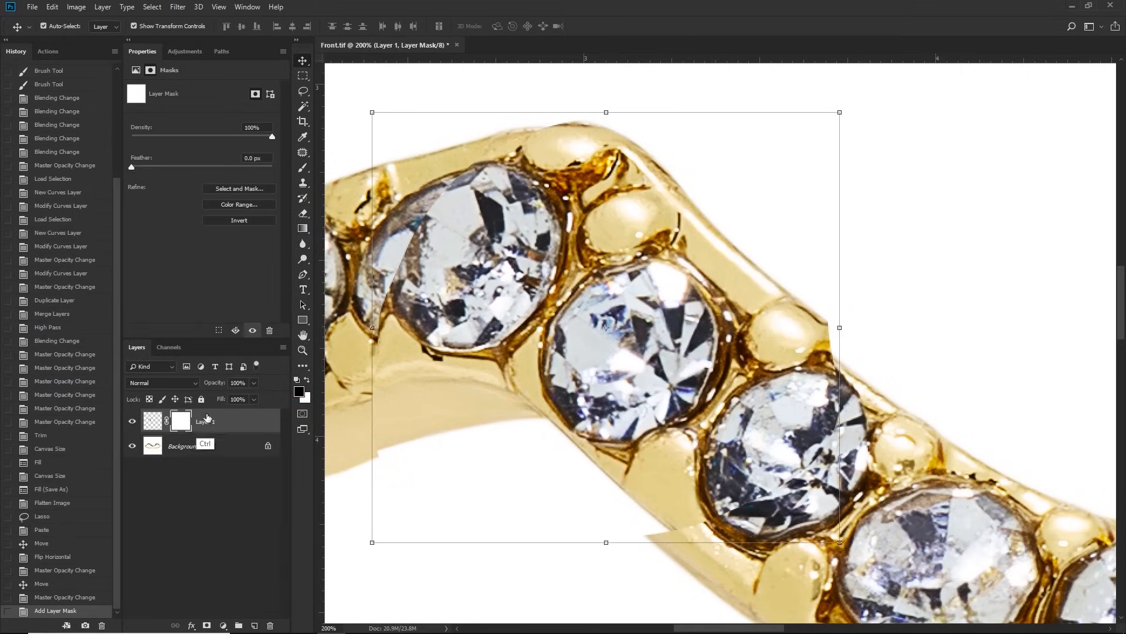
key("ctrl+i")
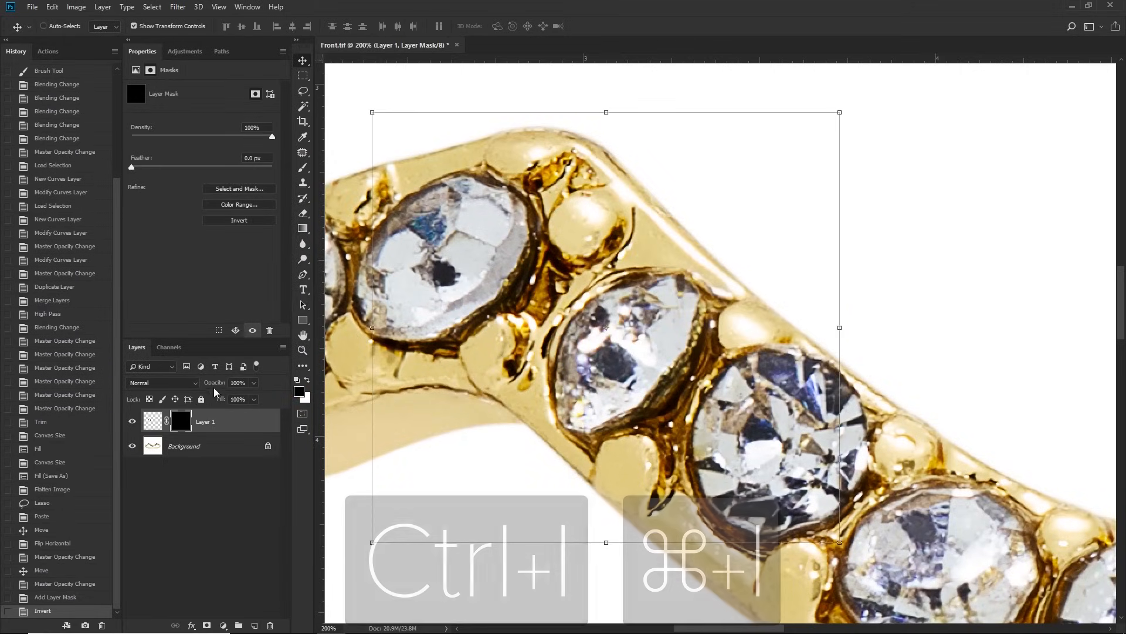
key("b")
key("x")
key("[")
key("[")
key("[")
mouse_move(633, 346)
left_mouse_down()
mouse_move(640, 300)
mouse_move(583, 370)
mouse_move(627, 320)
mouse_move(669, 318)
mouse_move(681, 365)
mouse_move(624, 402)
mouse_move(573, 409)
mouse_move(551, 345)
mouse_move(596, 288)
mouse_move(629, 275)
mouse_move(694, 323)
mouse_move(683, 398)
mouse_move(621, 428)
left_mouse_up()
key("x")
left_click(619, 445)
left_click(726, 326)
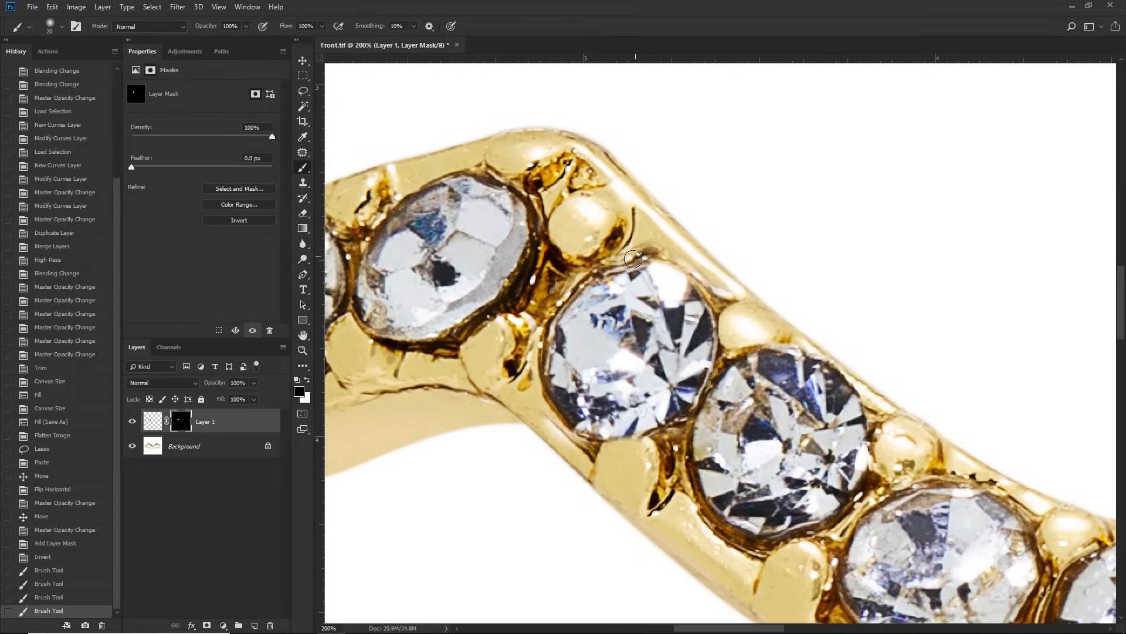
Step: Refine the mask along the replacement stone's upper rim with a smaller brush to blend it into the gold setting
left_click(652, 239)
key("[")
key("[")
left_click_drag(554, 254, 624, 241)
left_click(639, 250, "alt")
left_click(675, 264, "alt")
left_click_drag(686, 267, 649, 268)
Step: Compare the whole ring with and without the replacement stone by toggling Layer 1's visibility, and activate the Lasso tool
left_click(153, 421)
left_click(132, 422)
left_click(133, 422)
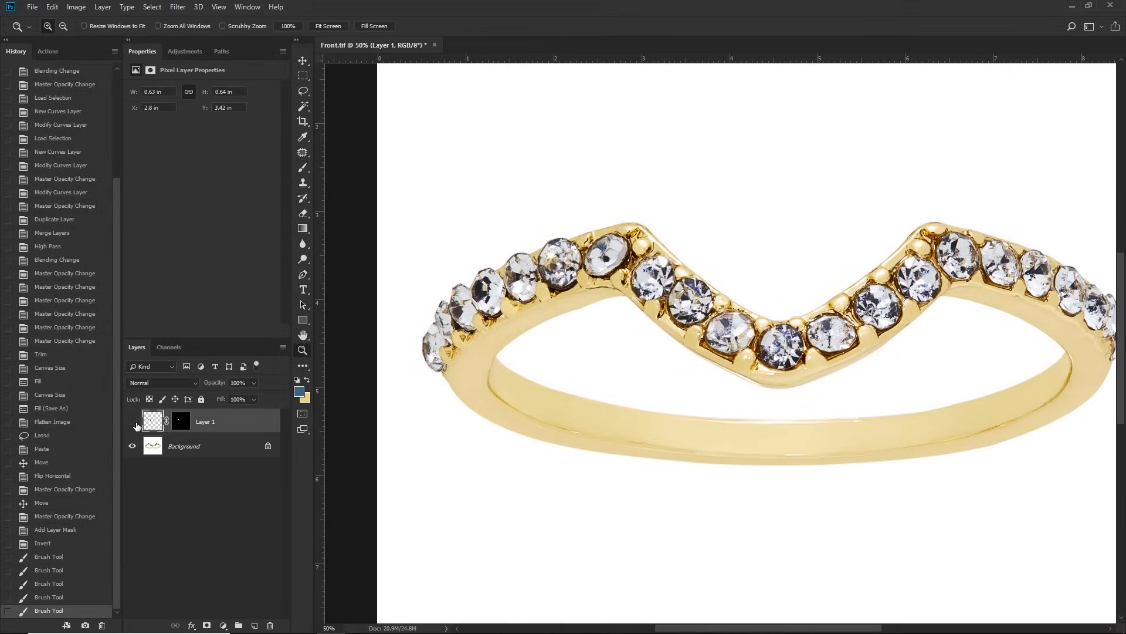
left_click_drag(717, 321, 667, 321)
key("l")
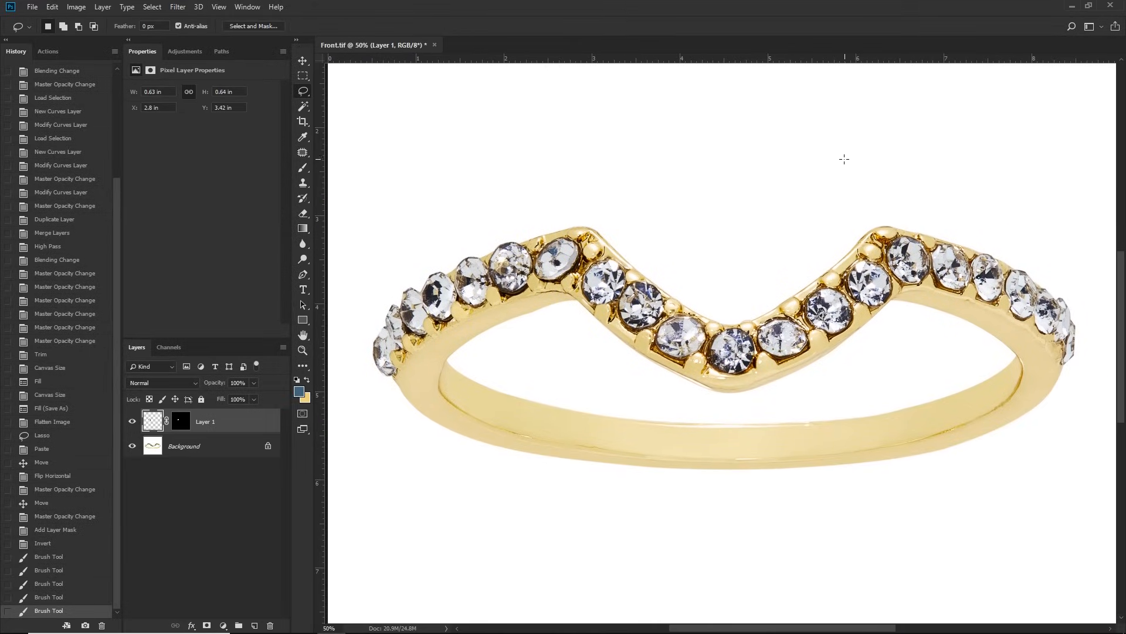